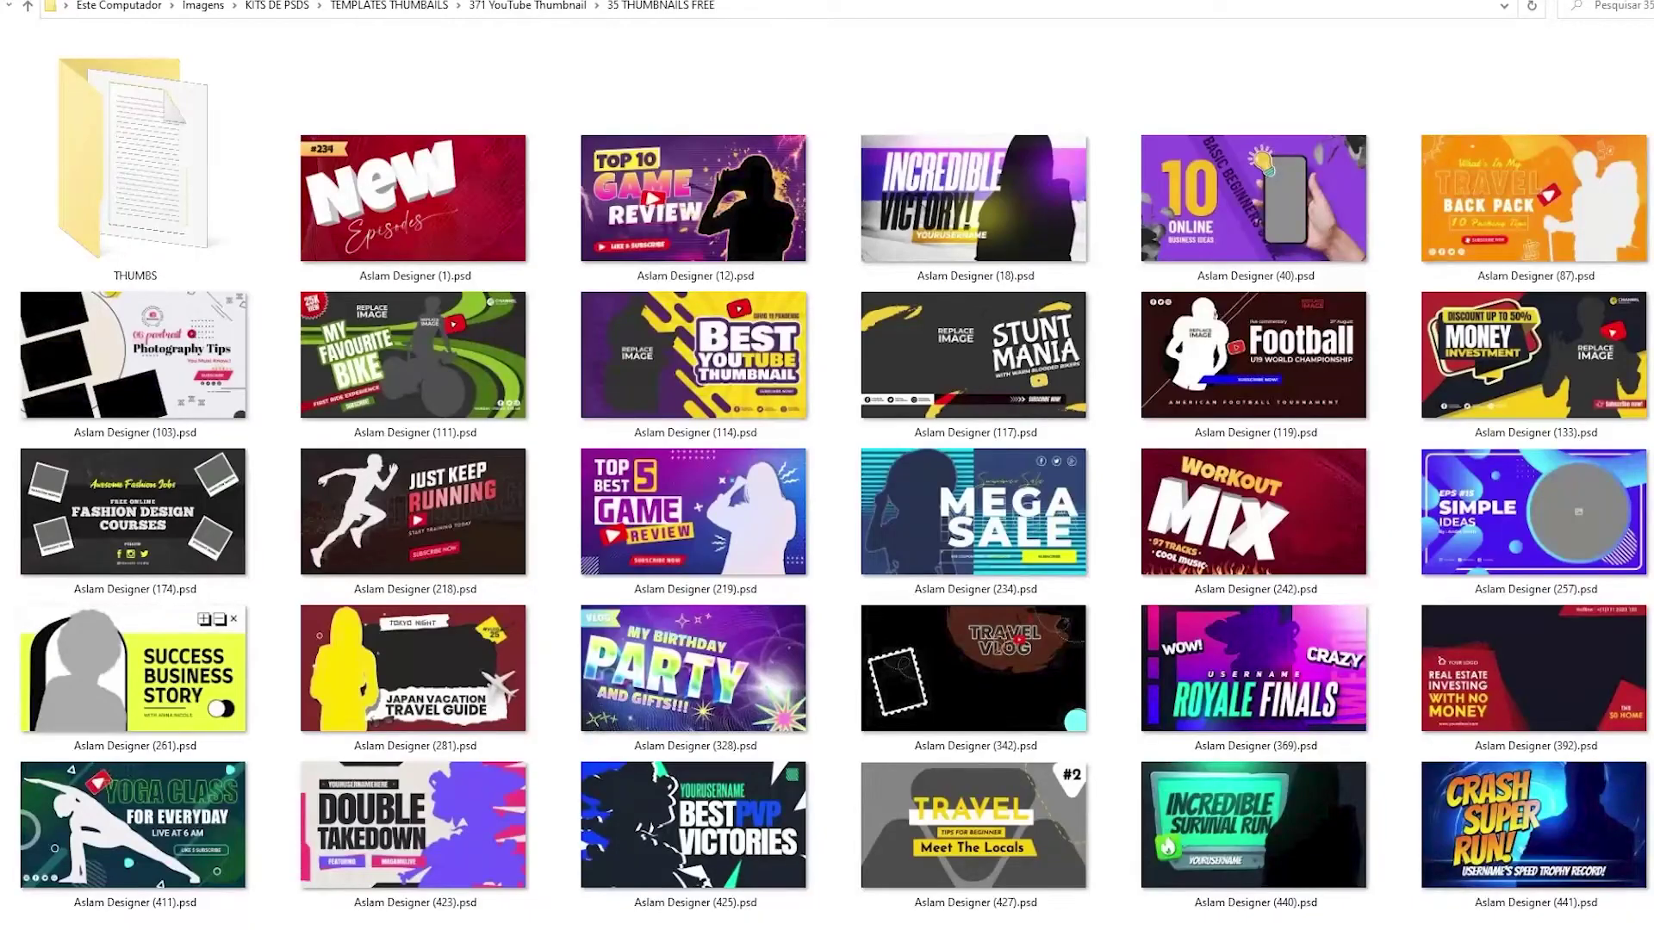
Scroll the thumbnail grid to locate the USAR ESSE MODELO DE EXEMPLO.psd template
{"action": "scroll", "coordinate": [1257, 827], "scroll_direction": "down", "scroll_amount": 2}
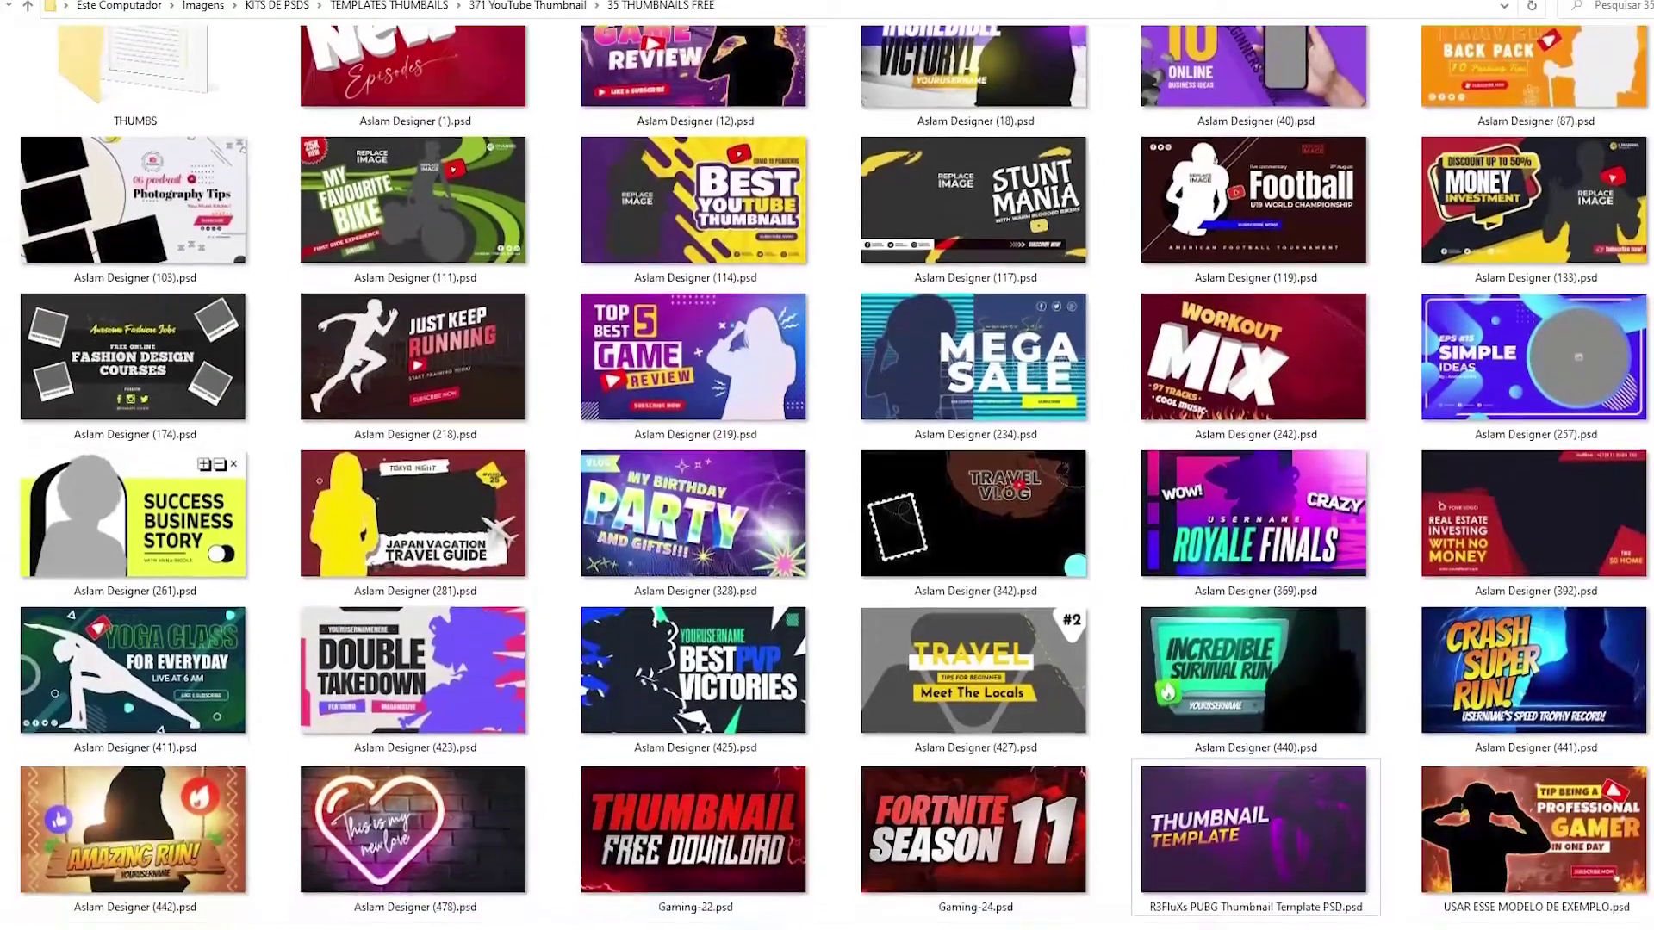
{"action": "scroll", "coordinate": [827, 470], "scroll_direction": "up", "scroll_amount": 2}
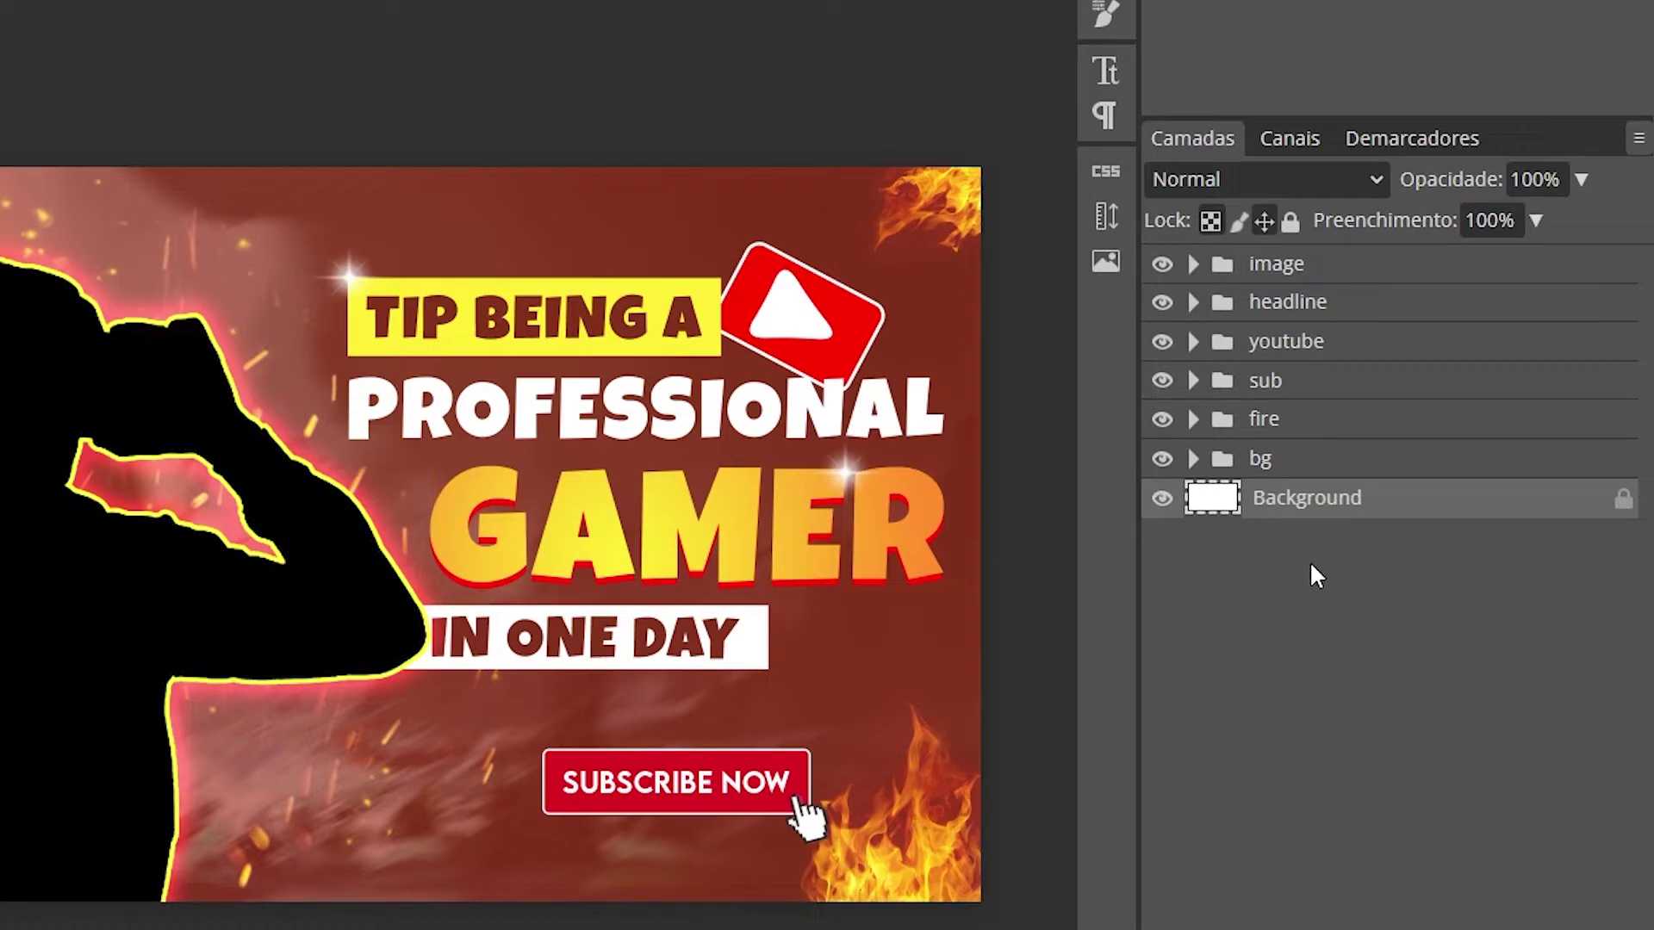
Delete the locked Background layer and hide all layer groups in one drag
{"action": "key", "text": "Delete"}
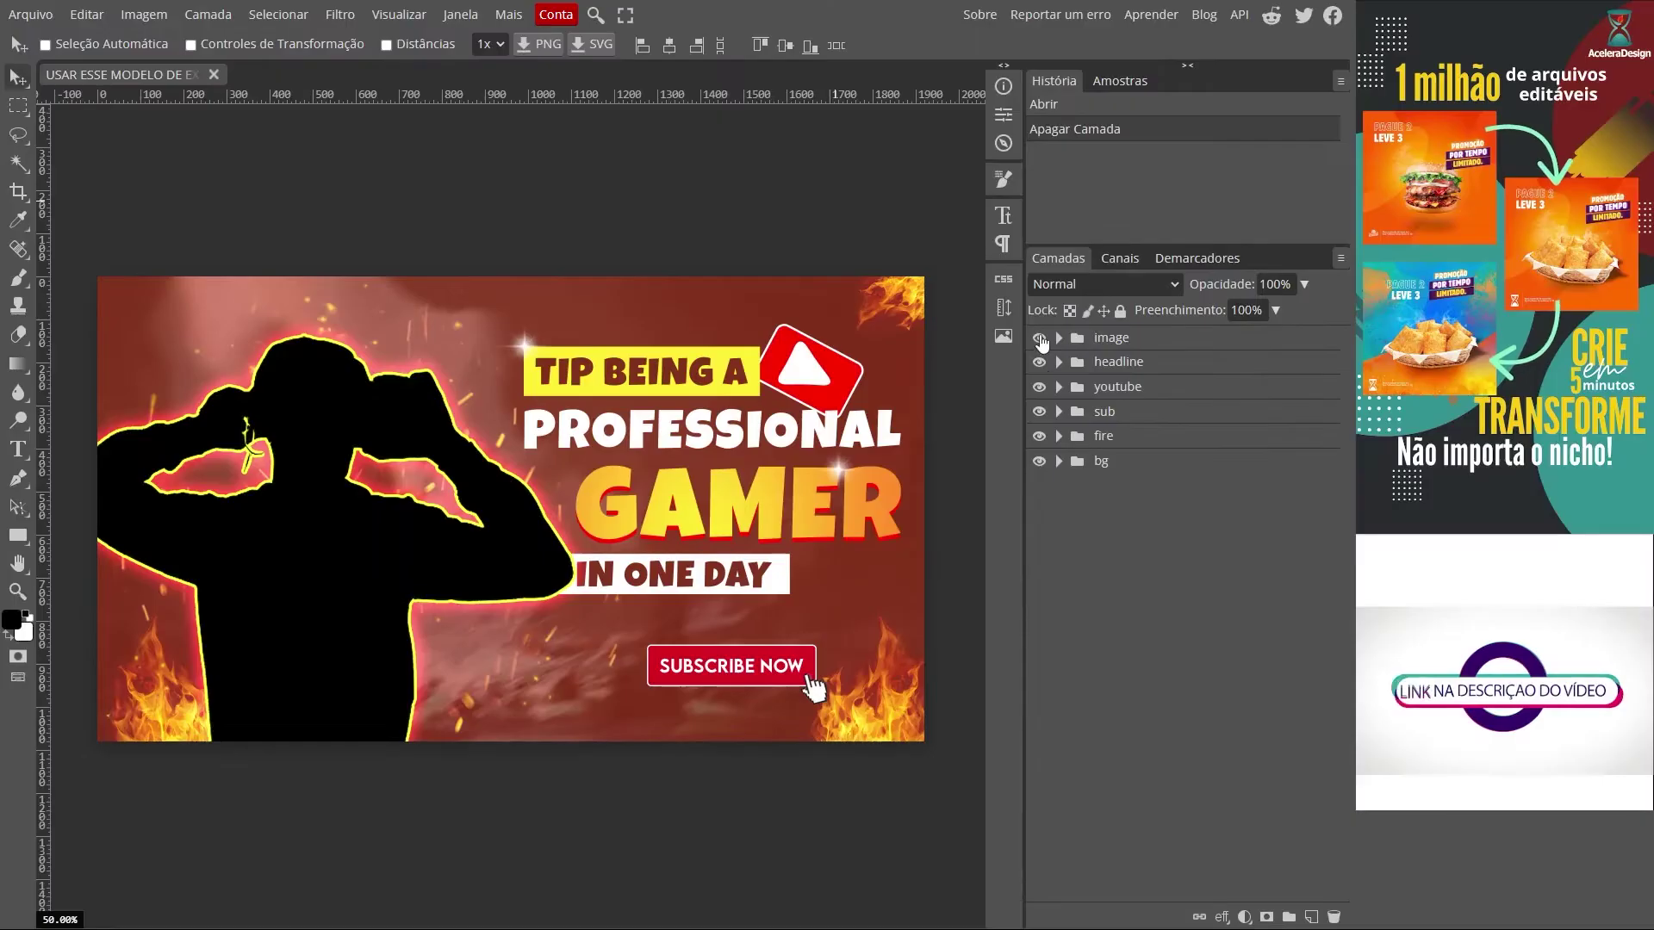
{"action": "left_click_drag", "start_coordinate": [1039, 337], "coordinate": [1039, 461]}
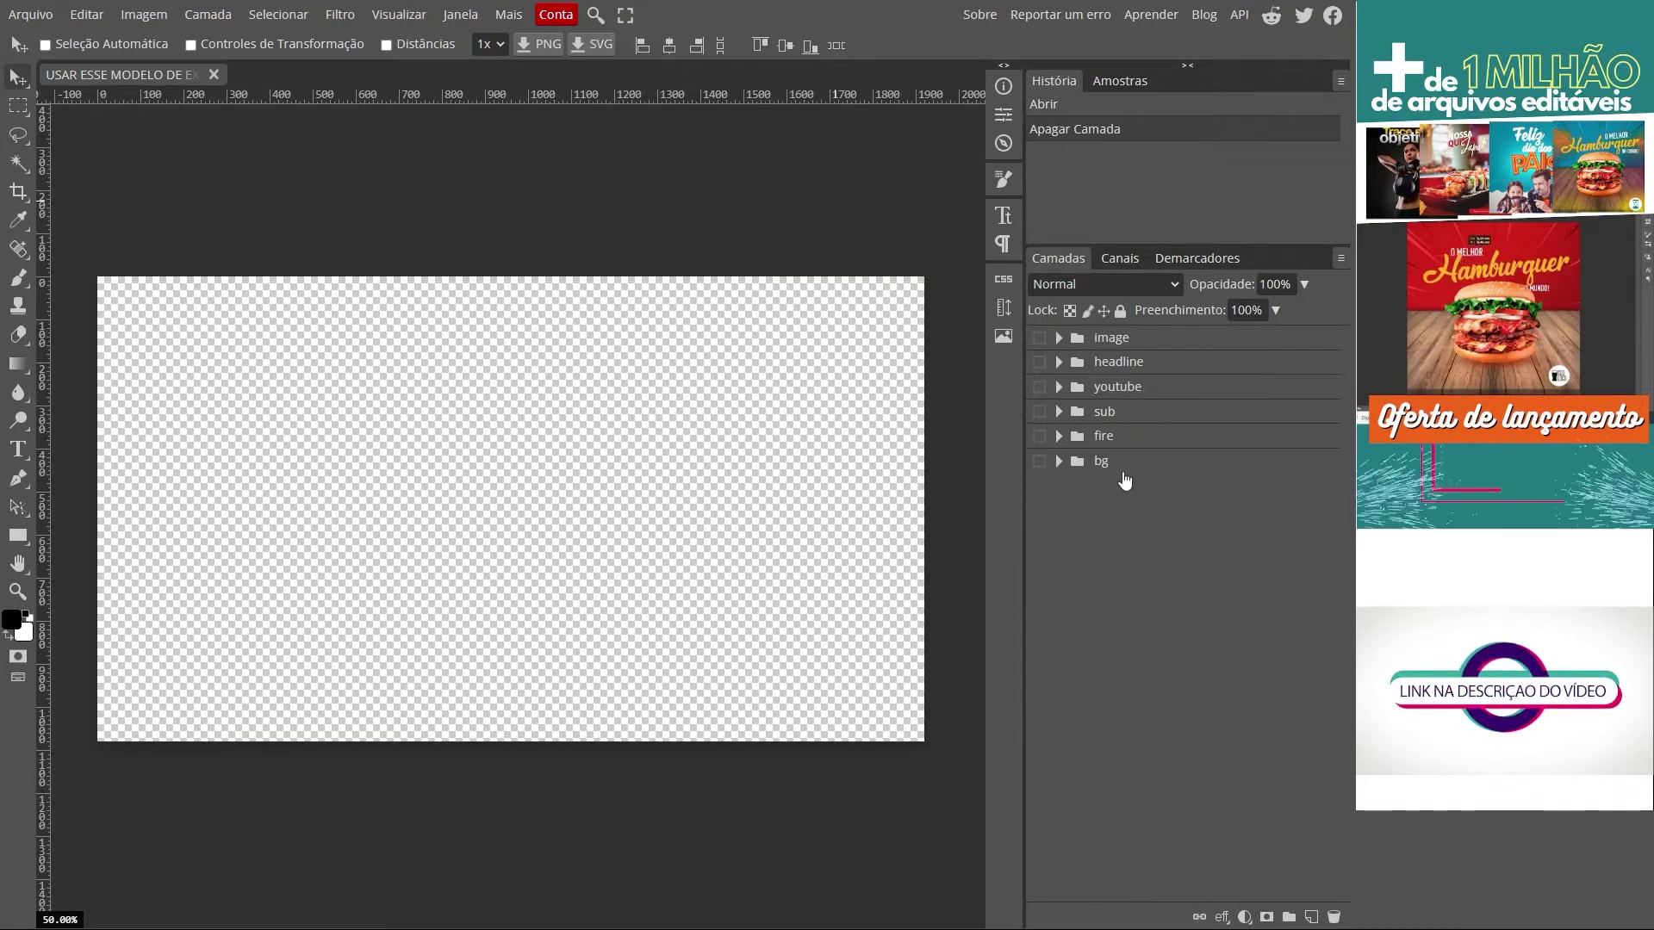
Show the bg group, toggling the red Rectangle 1 overlay off and back on
{"action": "left_click", "coordinate": [1038, 462]}
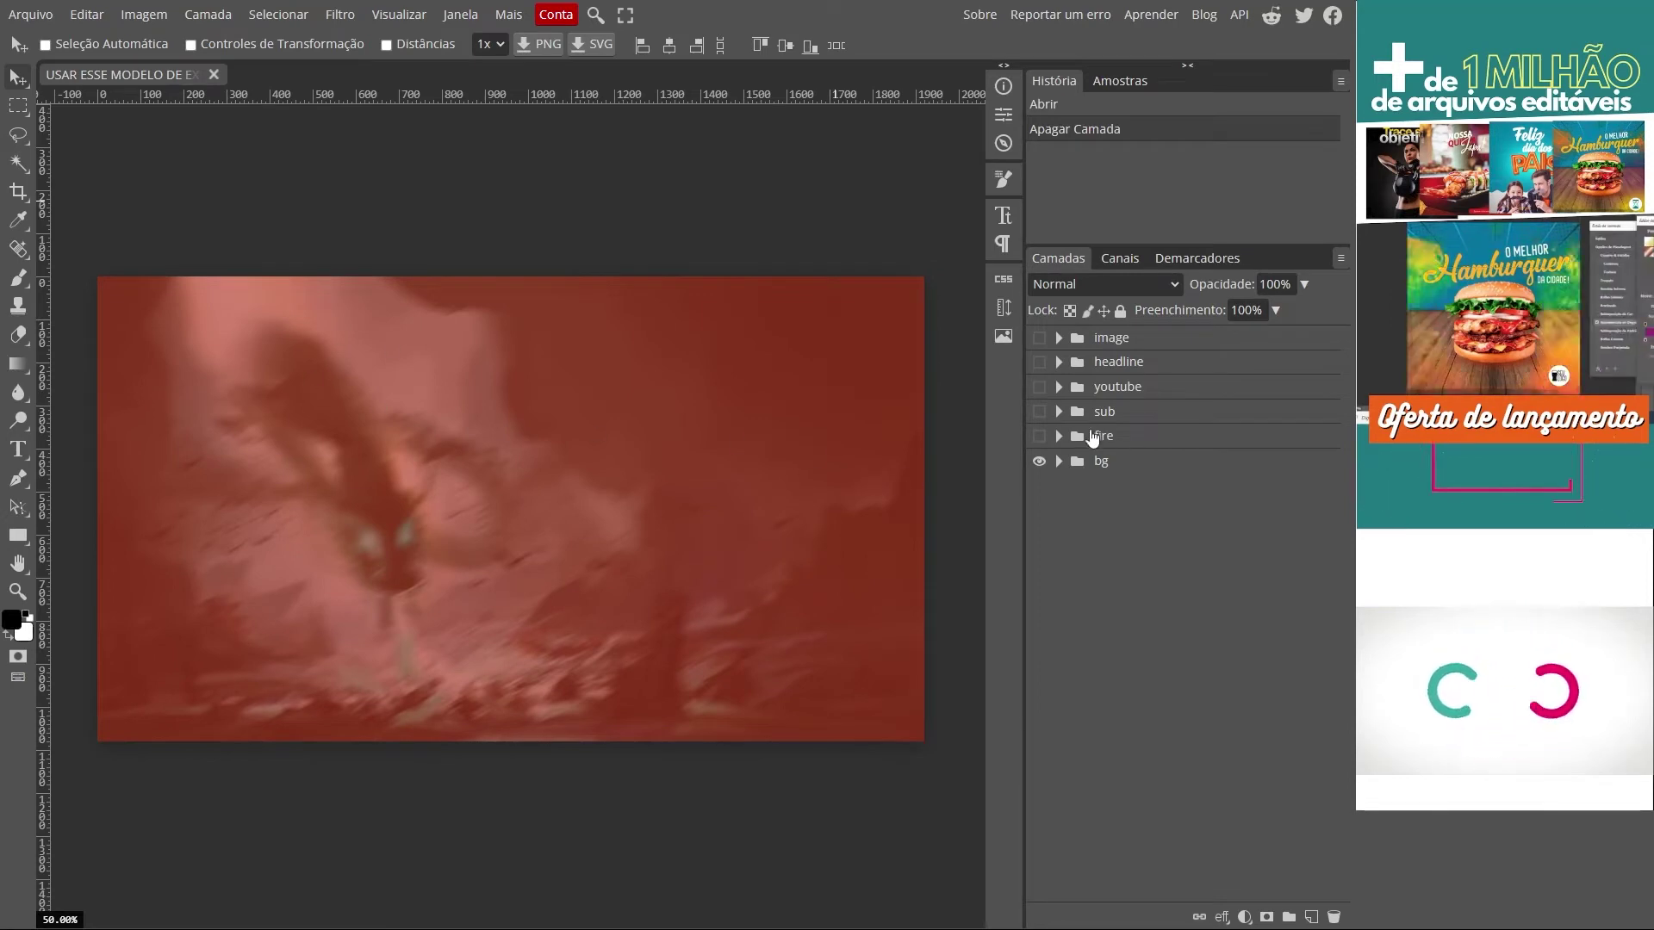
{"action": "left_click", "coordinate": [1040, 487]}
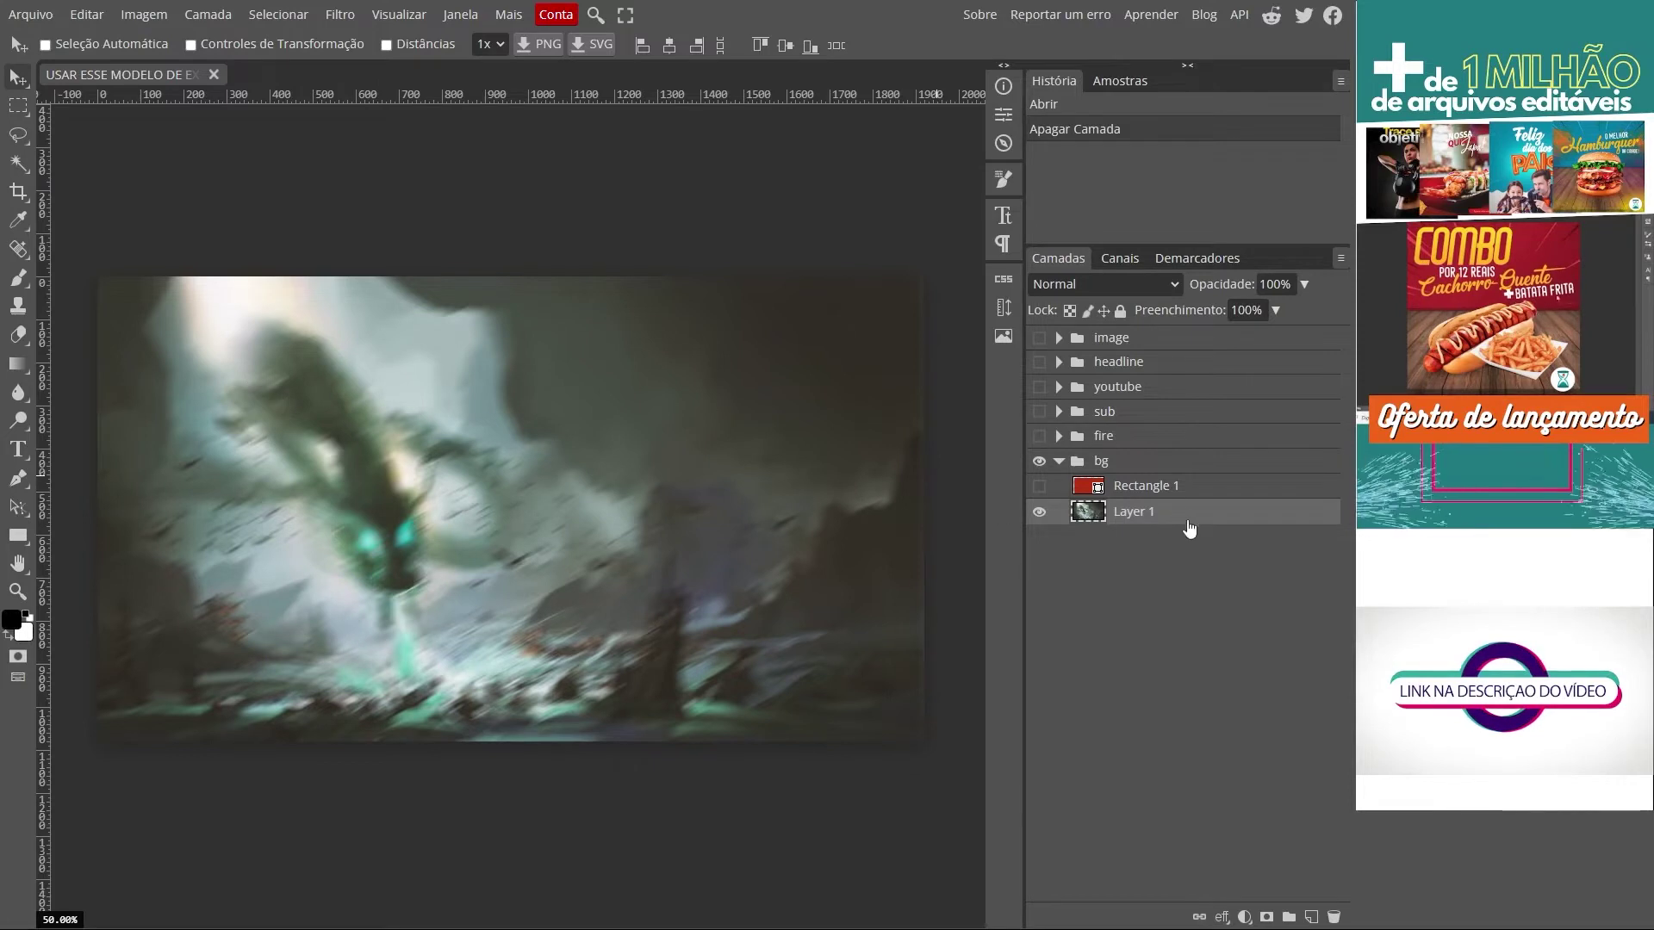
{"action": "left_click", "coordinate": [1040, 487]}
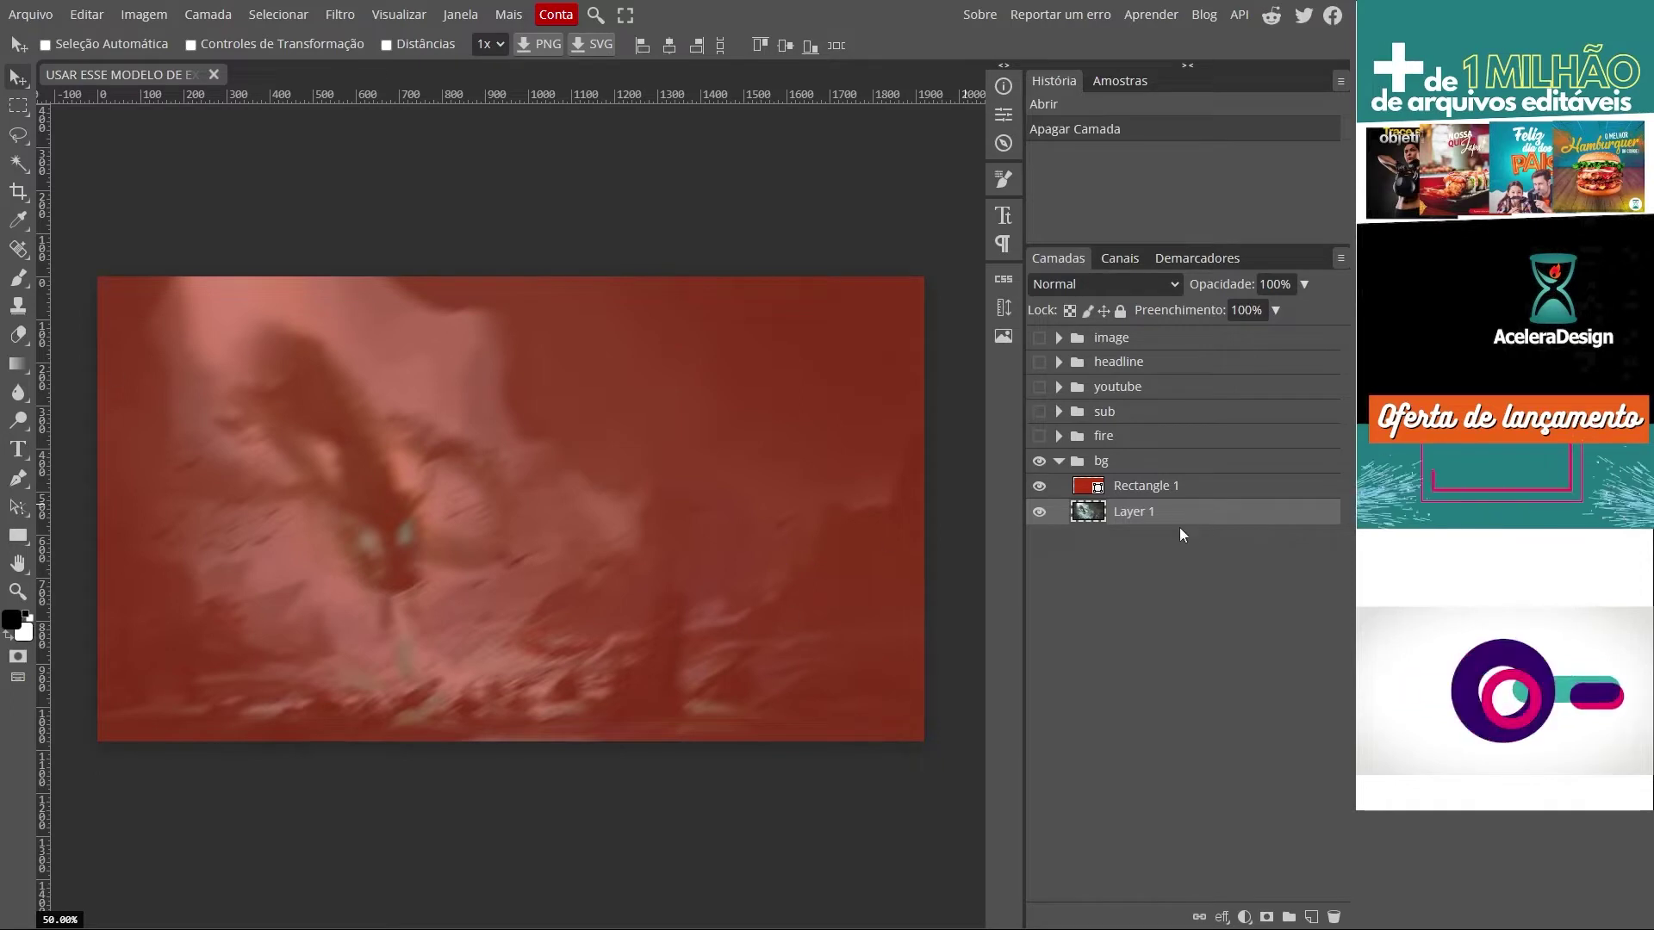
{"action": "left_click", "coordinate": [1059, 461]}
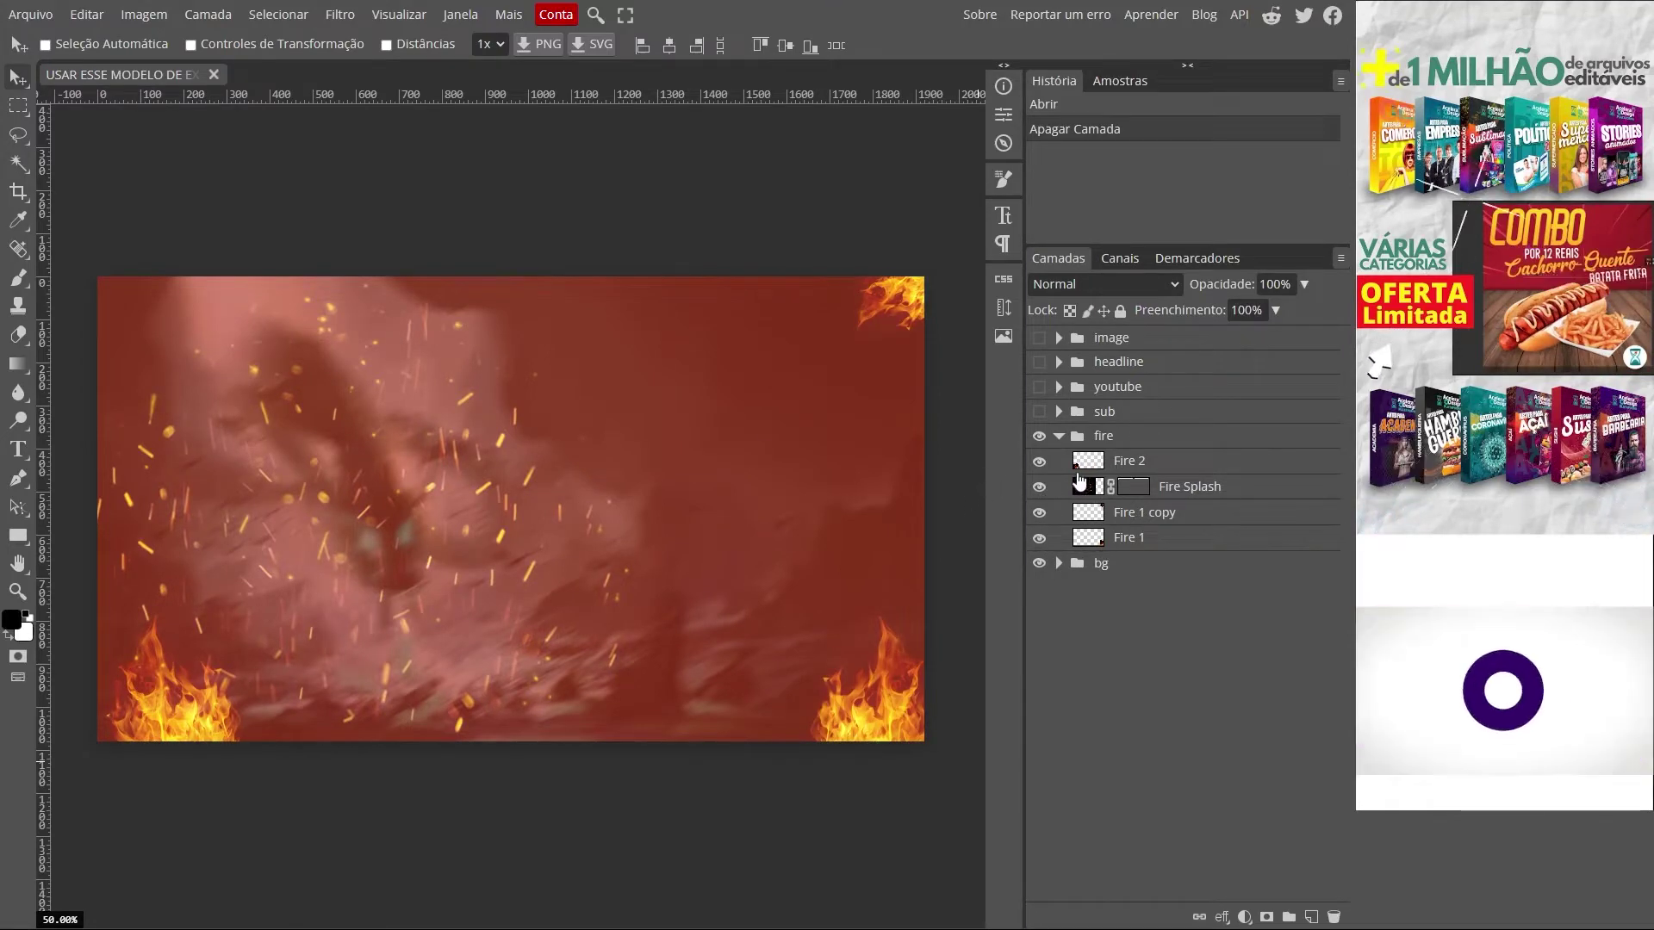
Shift the Fire 2 flames slightly right and down, and show the subscribe button group
{"action": "key", "text": "z"}
{"action": "left_click", "coordinate": [1153, 465]}
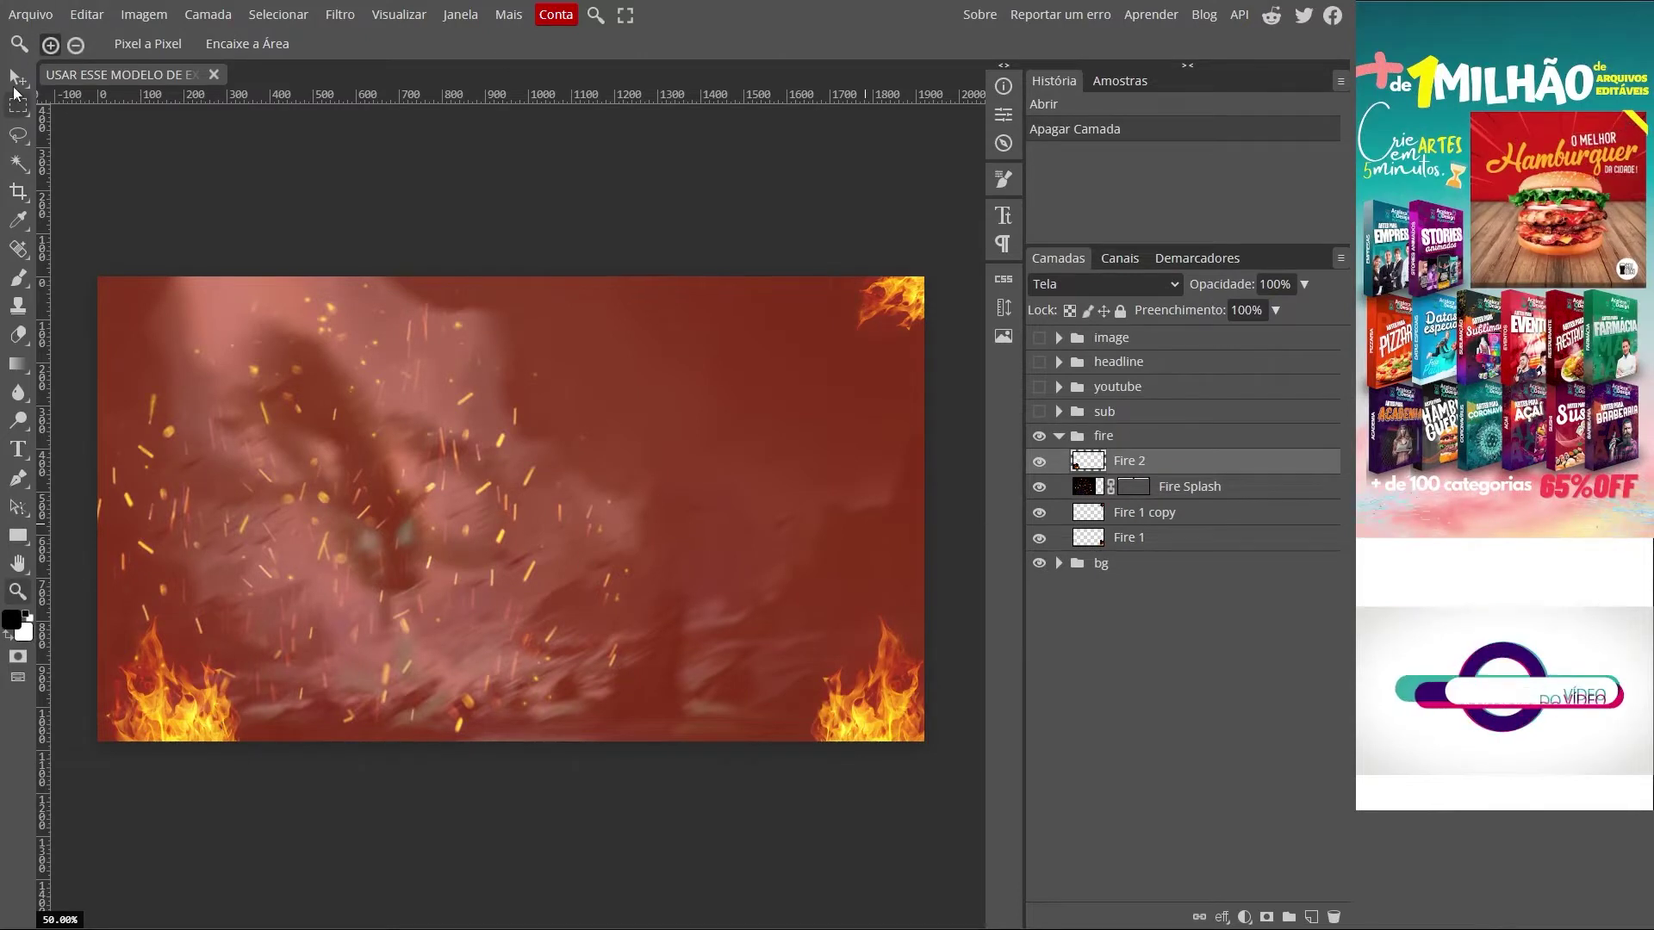
{"action": "left_click", "coordinate": [17, 77]}
{"action": "mouse_move", "coordinate": [191, 721]}
{"action": "left_mouse_down"}
{"action": "mouse_move", "coordinate": [249, 716]}
{"action": "mouse_move", "coordinate": [198, 731]}
{"action": "left_mouse_up"}
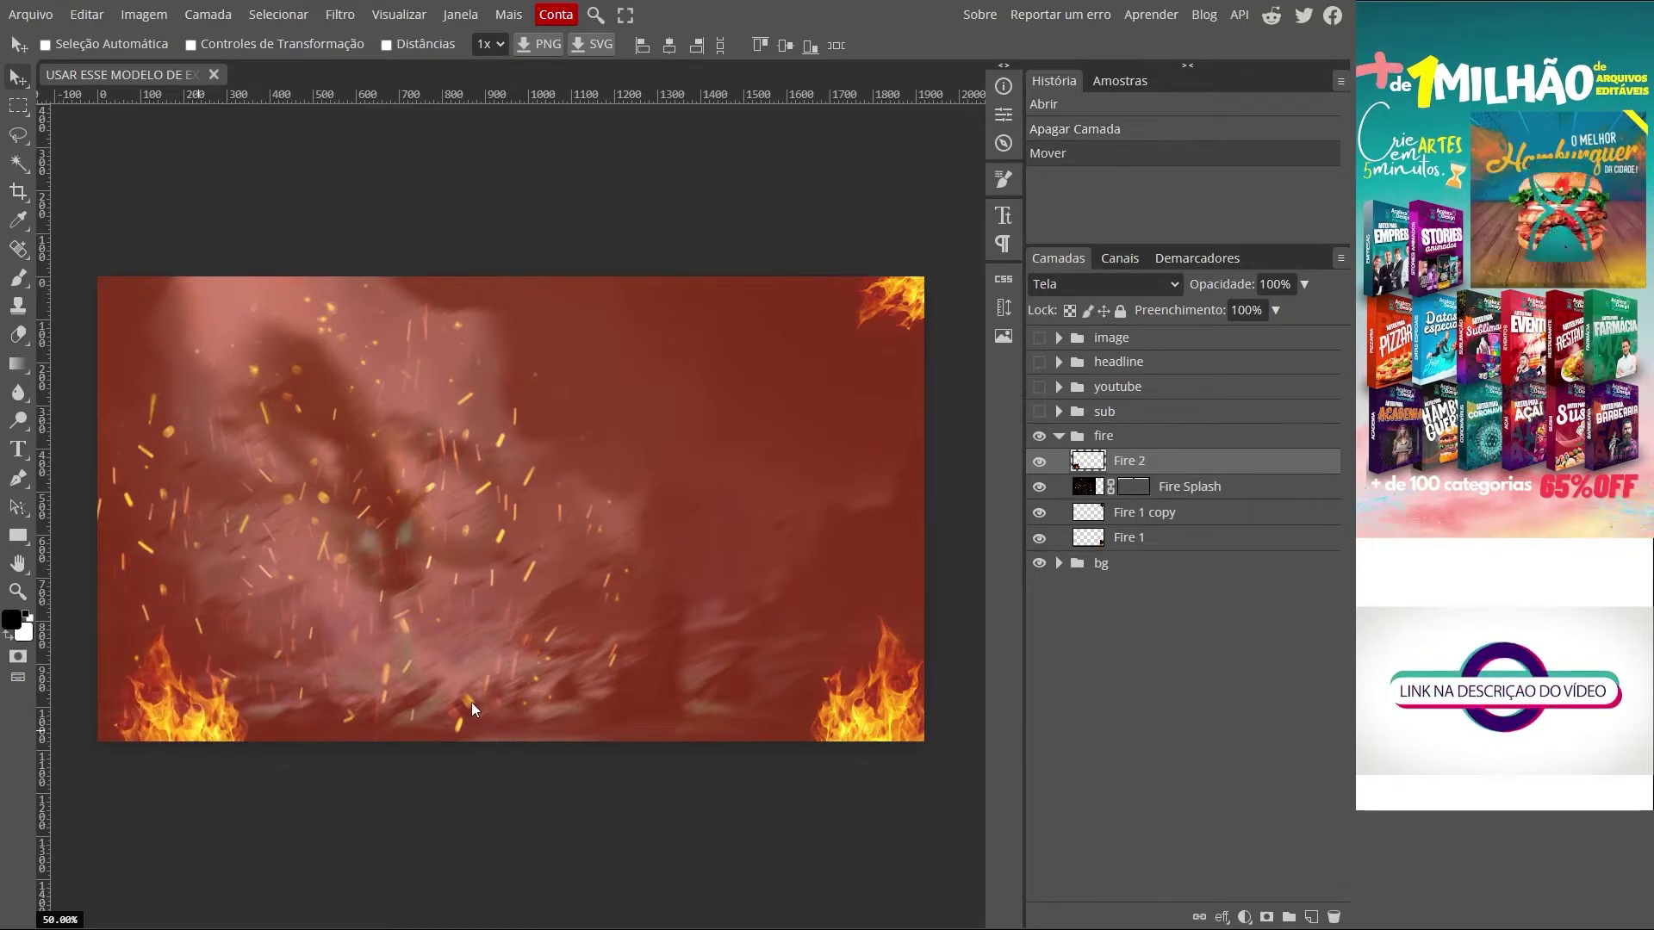
{"action": "left_click", "coordinate": [1059, 435]}
{"action": "left_click", "coordinate": [1040, 412]}
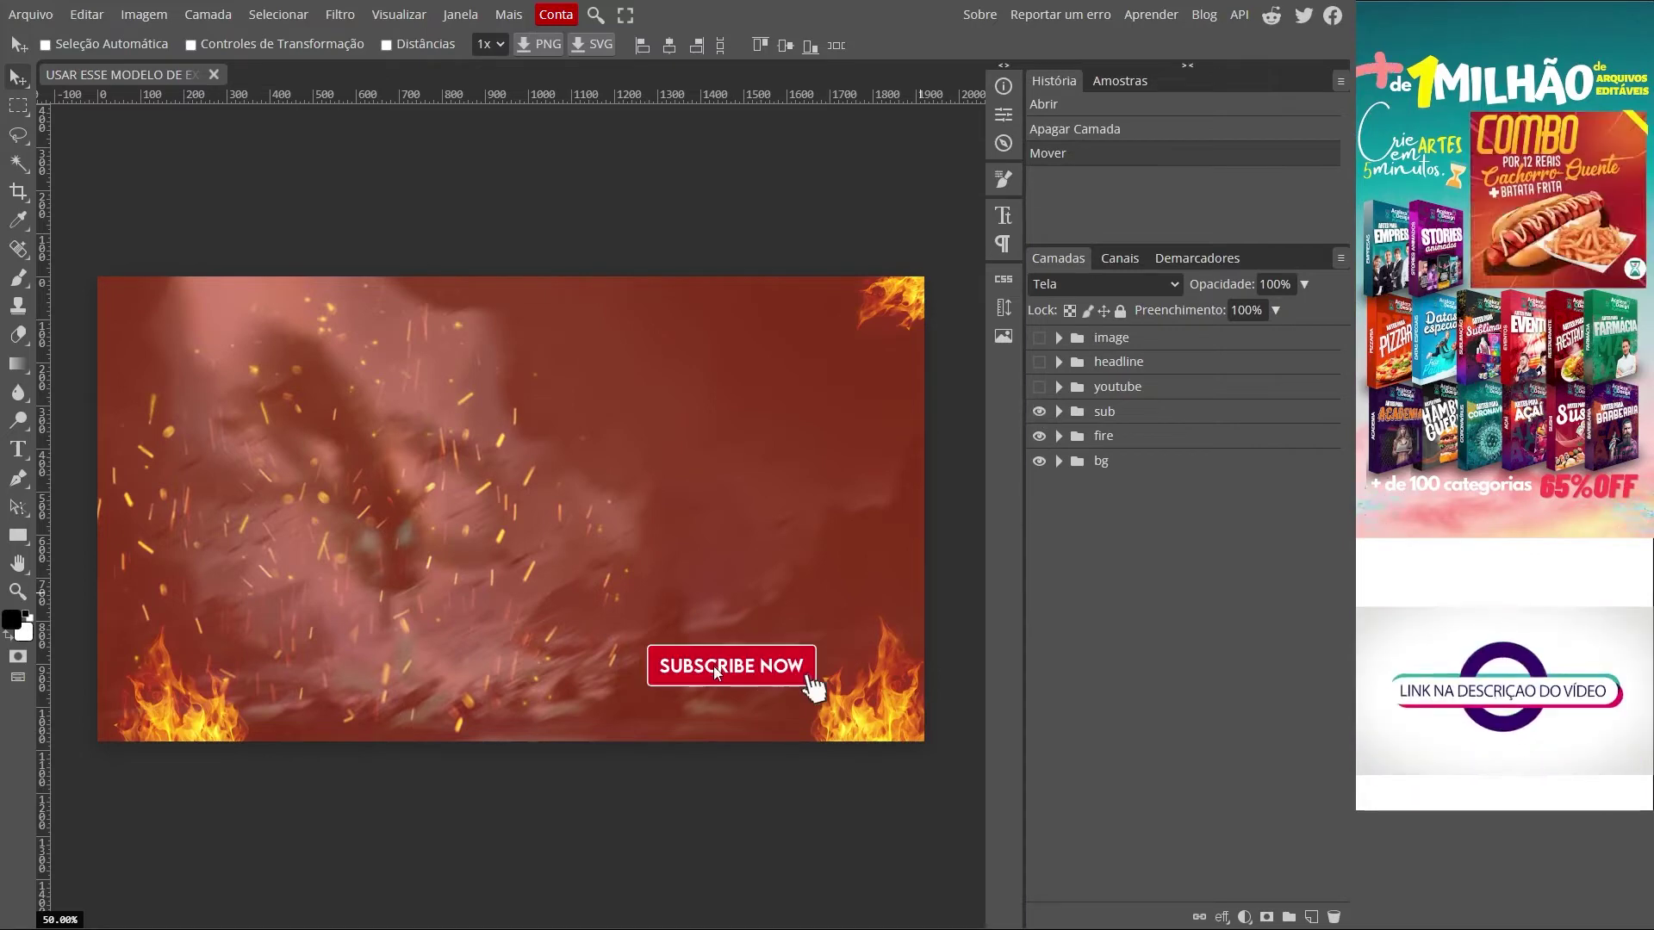
Change the subscribe now button text to SE INSCREVA
{"action": "left_click", "coordinate": [1059, 411]}
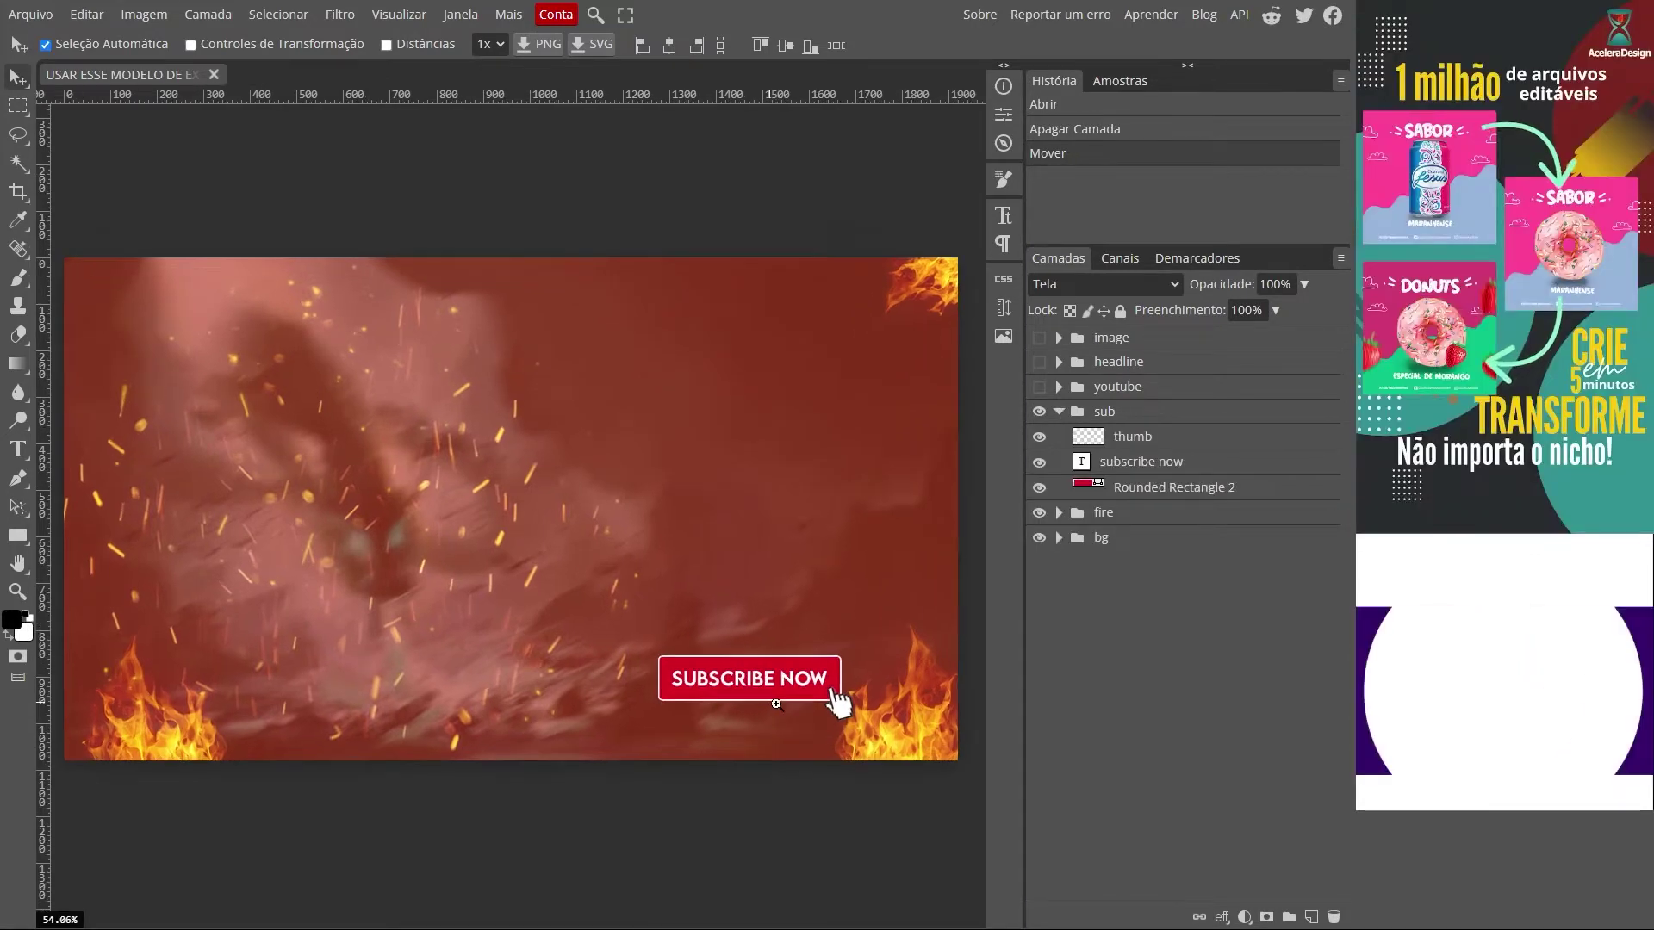
{"action": "scroll", "coordinate": [752, 773], "scroll_direction": "up", "scroll_amount": 5}
{"action": "left_click", "coordinate": [1084, 464]}
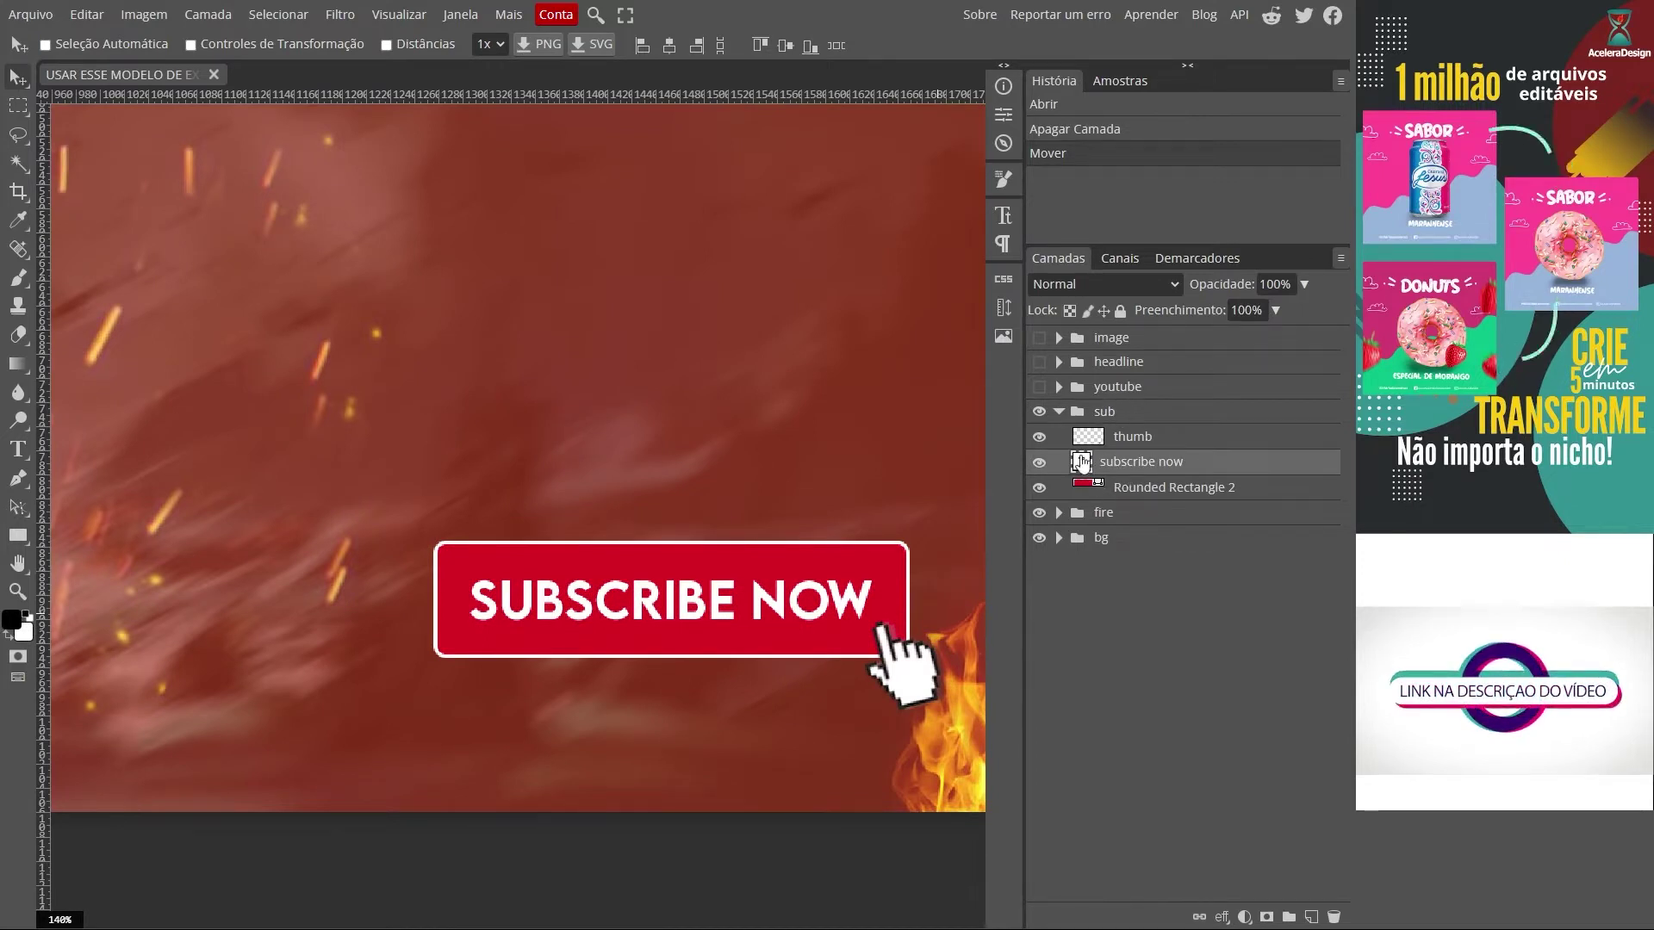
{"action": "double_click", "coordinate": [1085, 464]}
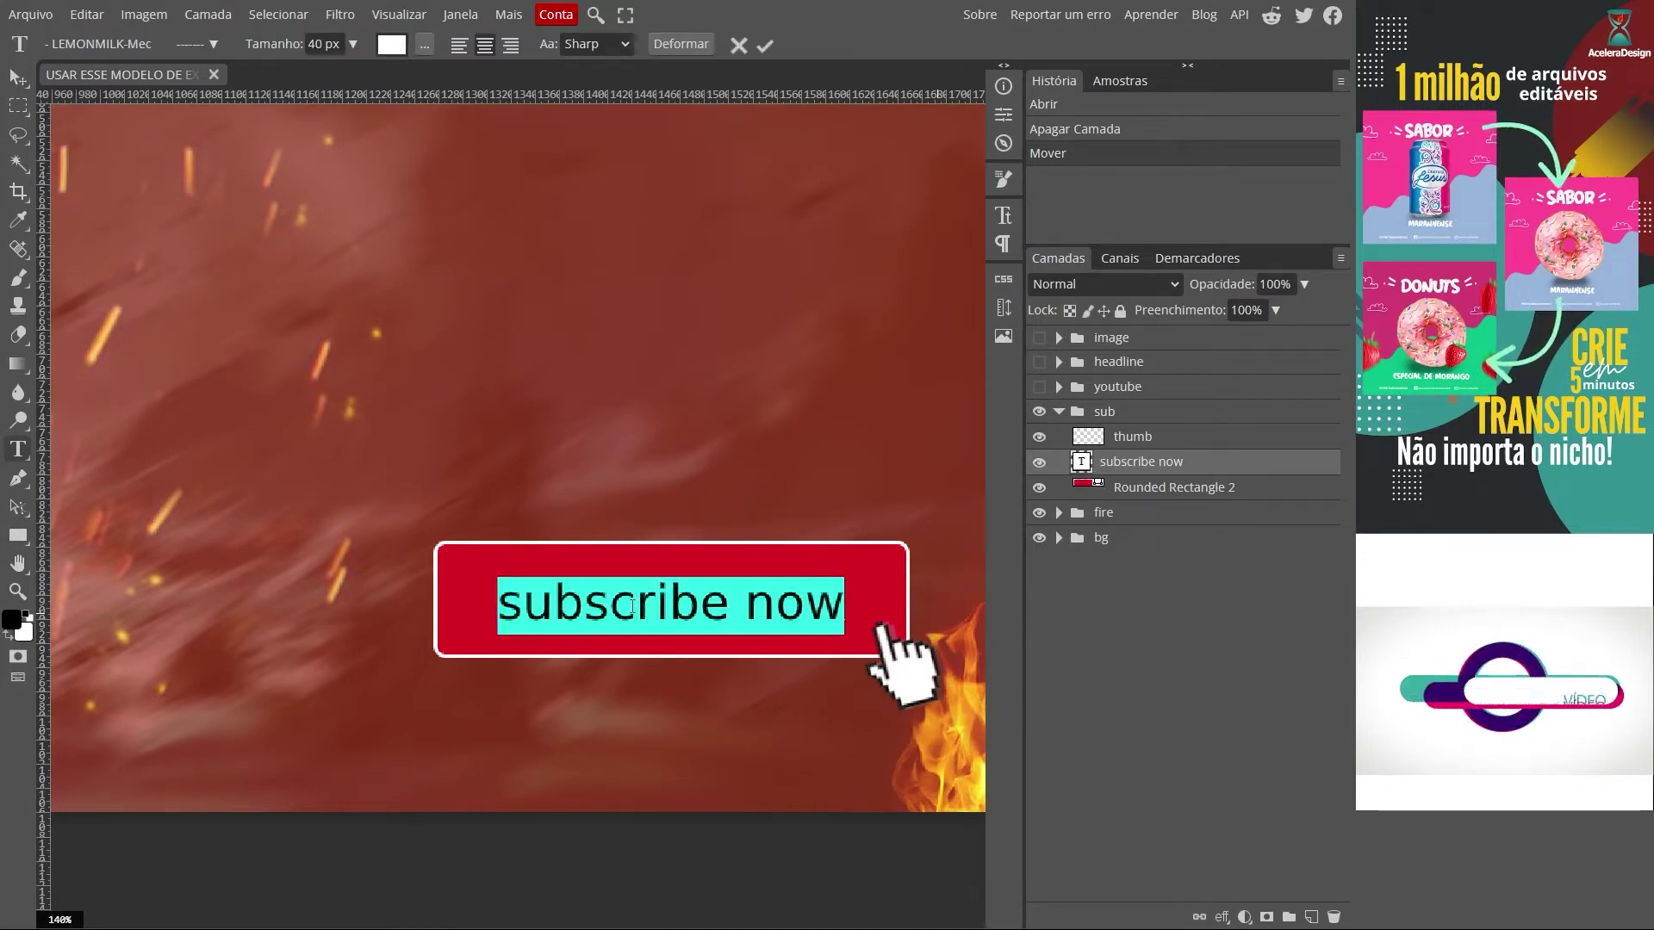
{"action": "type", "text": "SE"}
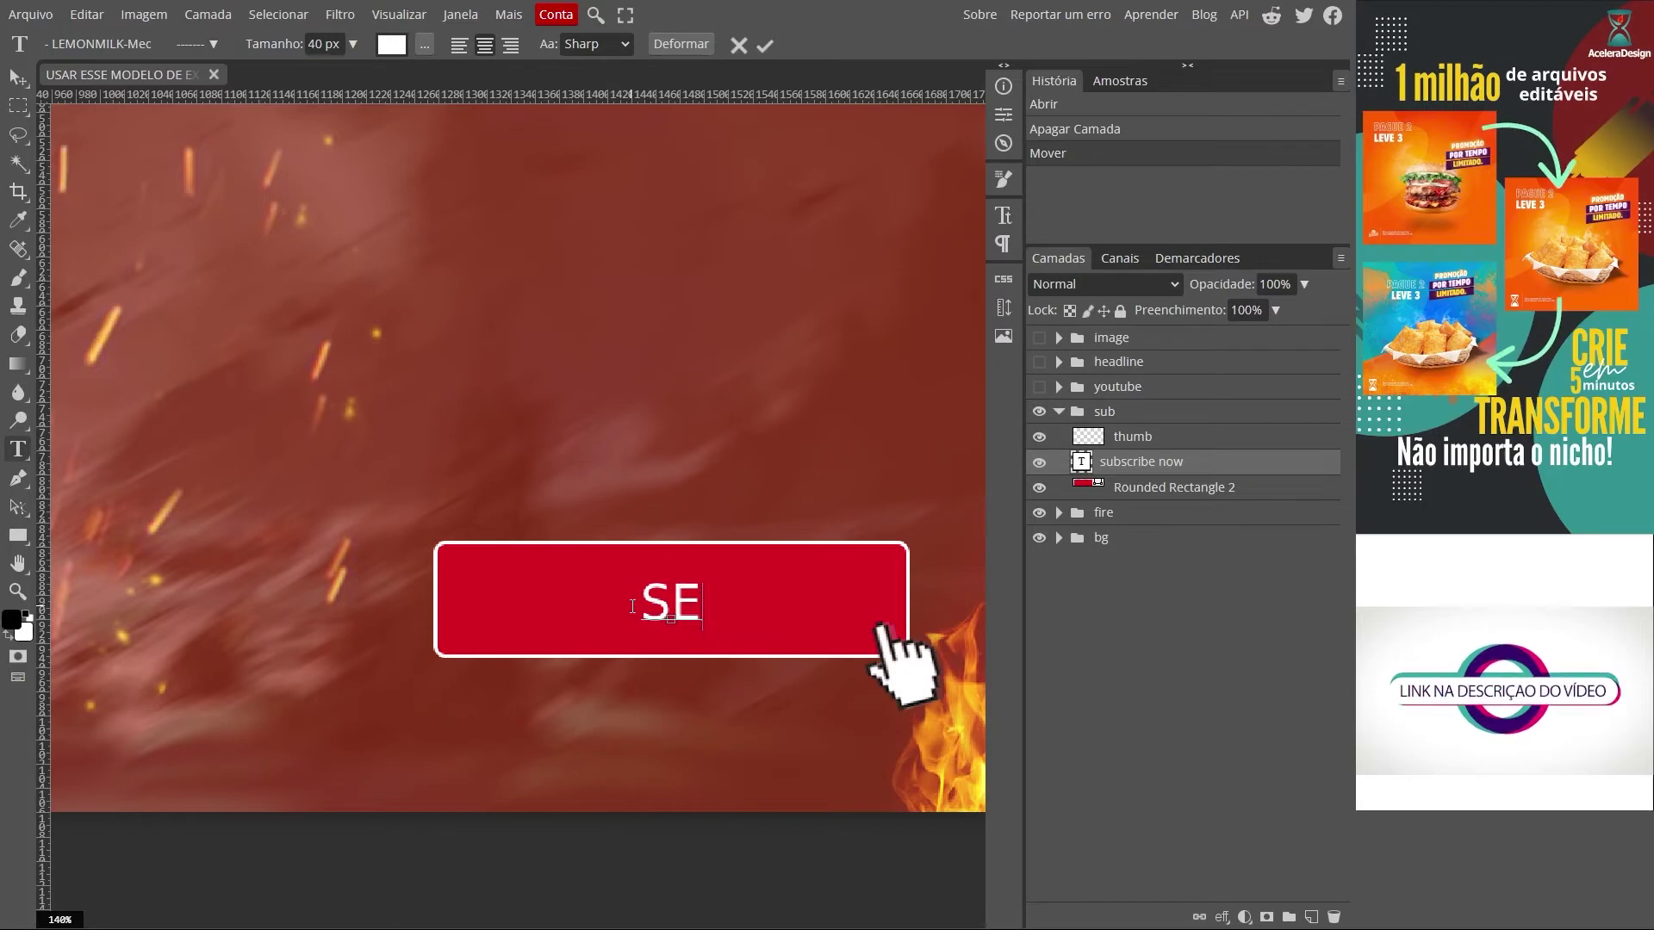
{"action": "type", "text": " INSCREVA"}
{"action": "key", "text": "ctrl+Return"}
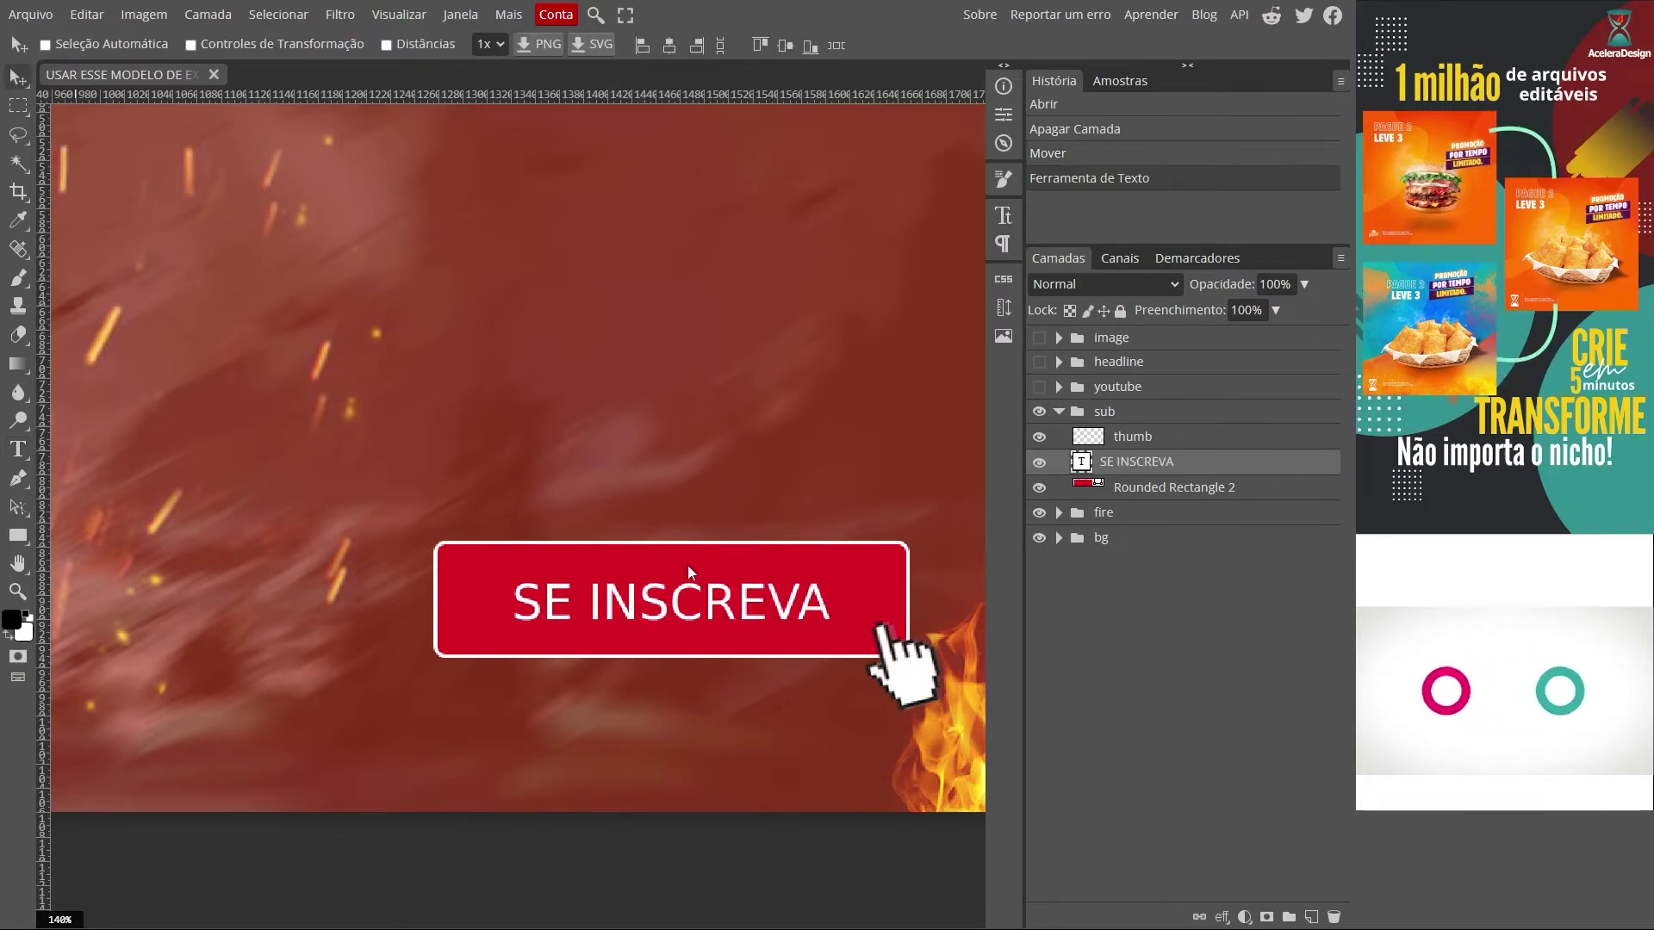
Enlarge the SE INSCREVA text to fill the button and show the youtube group
{"action": "key", "text": "ctrl+t"}
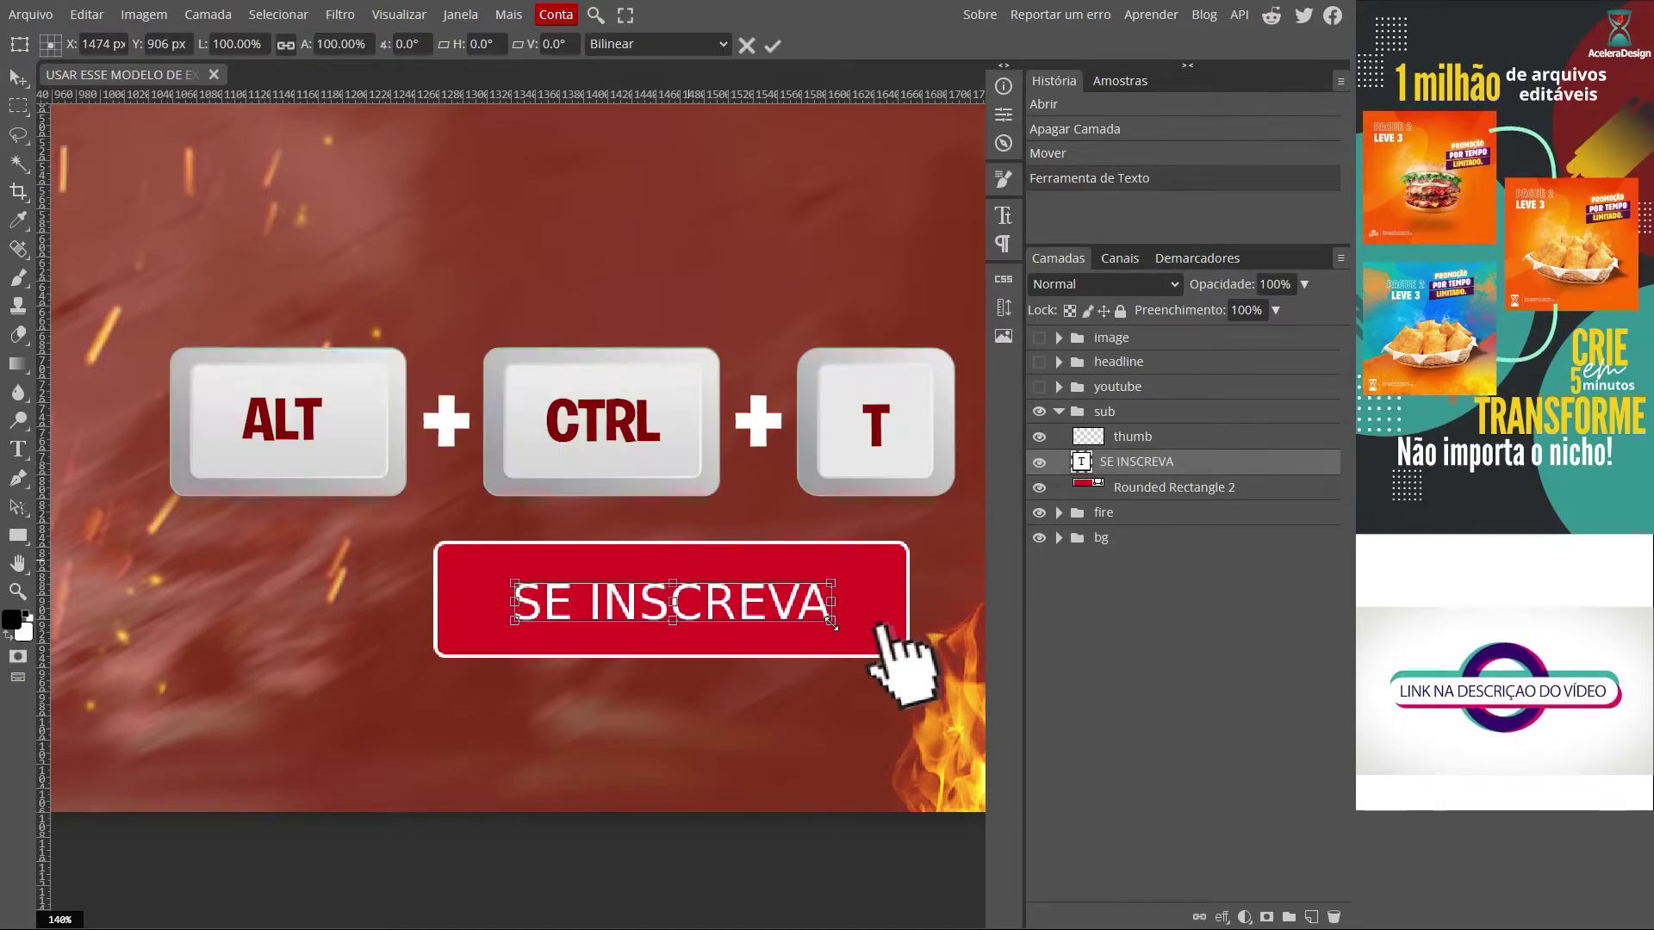
{"action": "left_click_drag", "start_coordinate": [832, 623], "coordinate": [838, 630]}
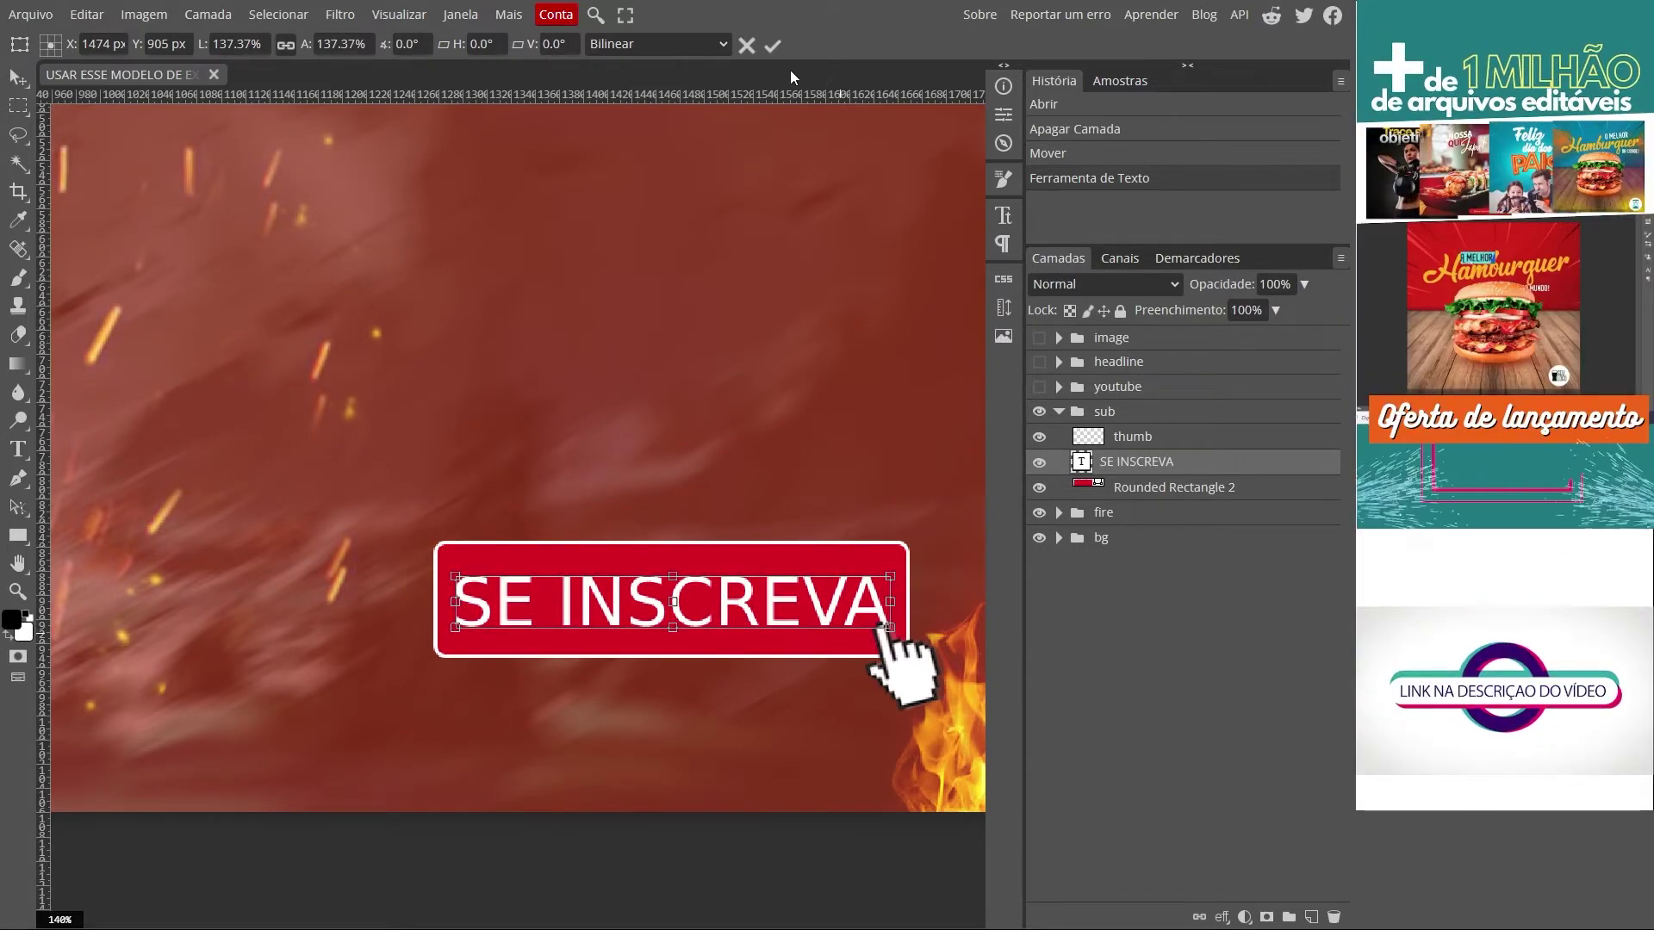
{"action": "left_click", "coordinate": [772, 53]}
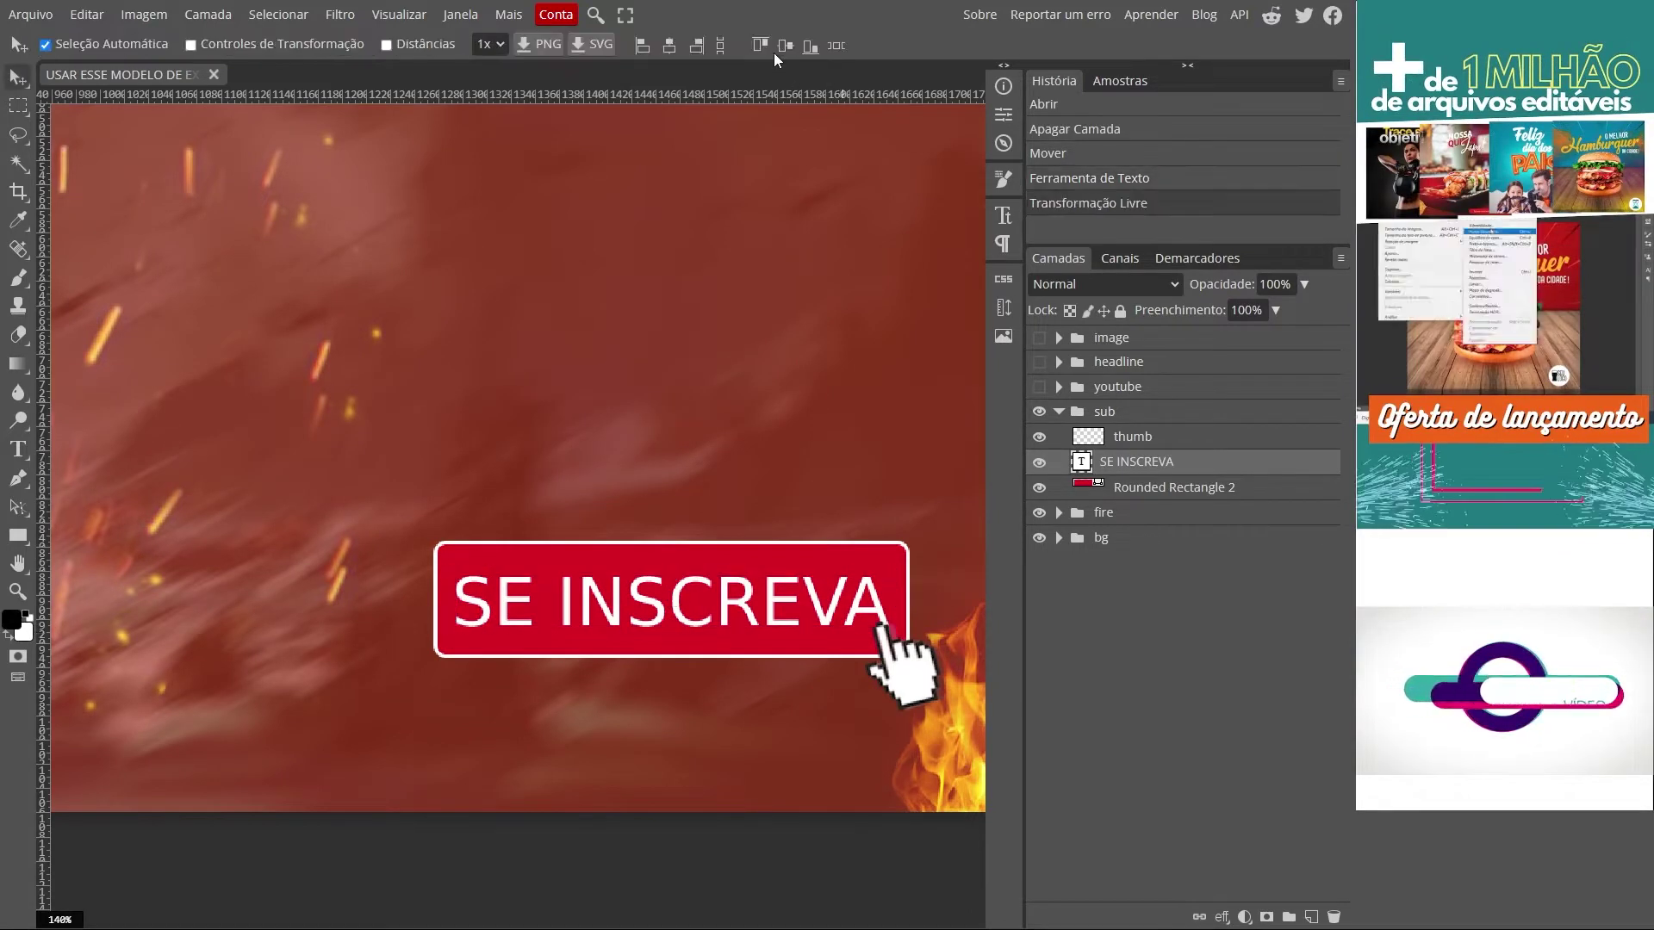
{"action": "key", "text": "ctrl+0"}
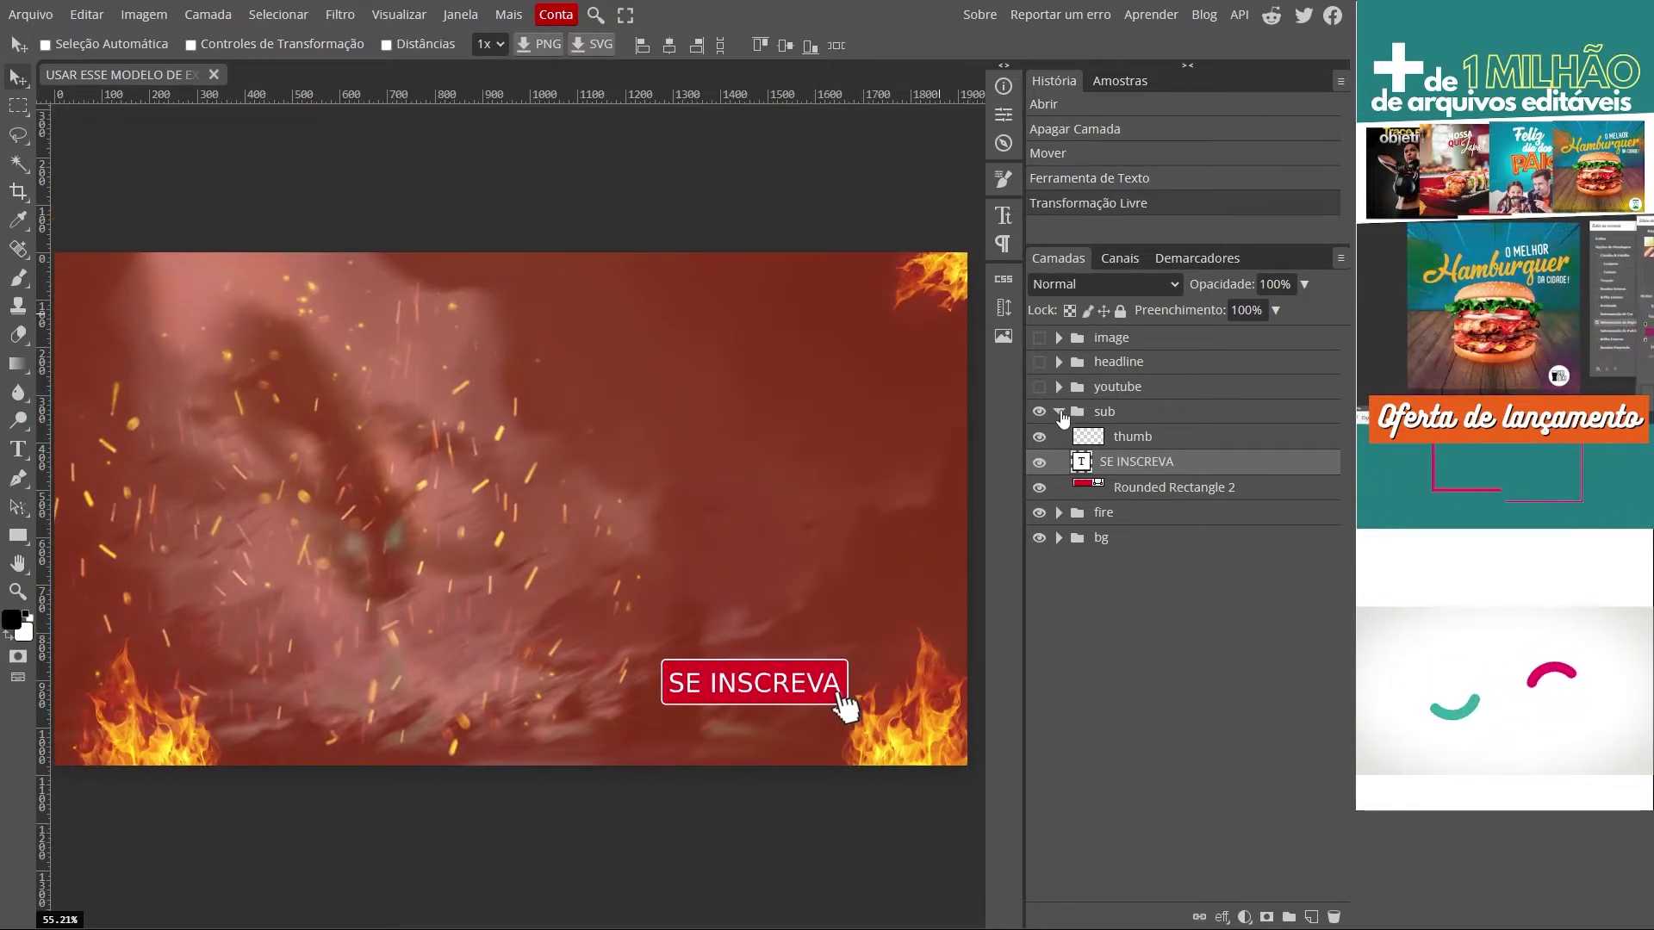
{"action": "left_click", "coordinate": [1059, 412]}
{"action": "left_click", "coordinate": [1039, 387]}
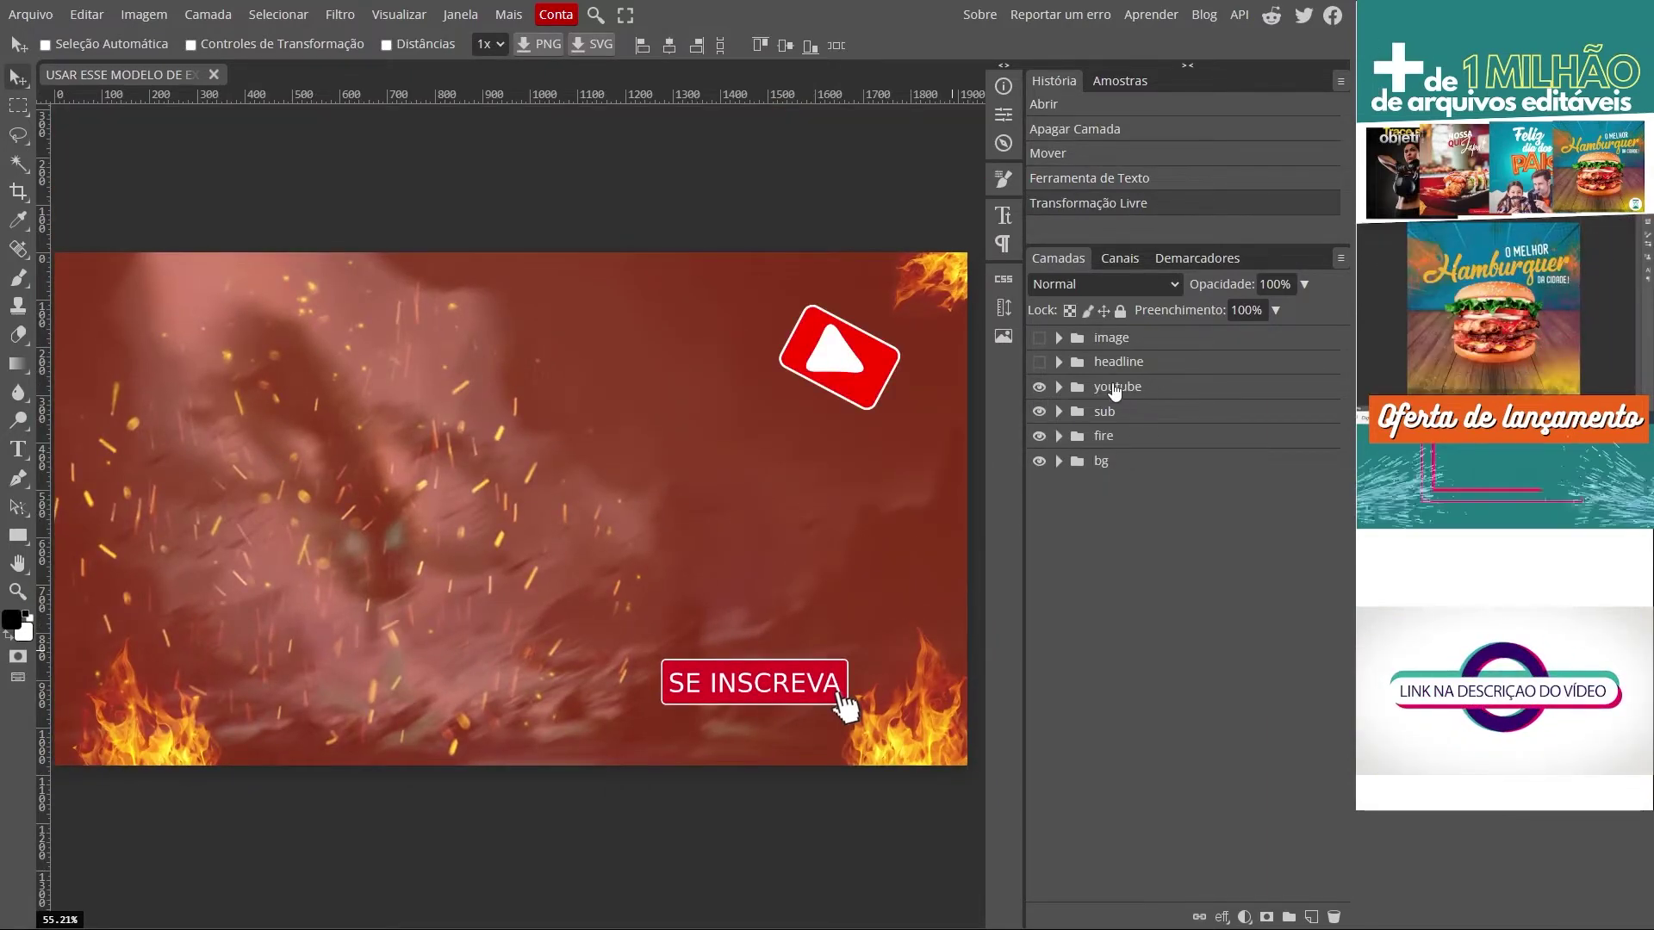
Check the youtube play triangle, then show the headline group and select the image group
{"action": "left_click", "coordinate": [1059, 387]}
{"action": "left_click", "coordinate": [1040, 416]}
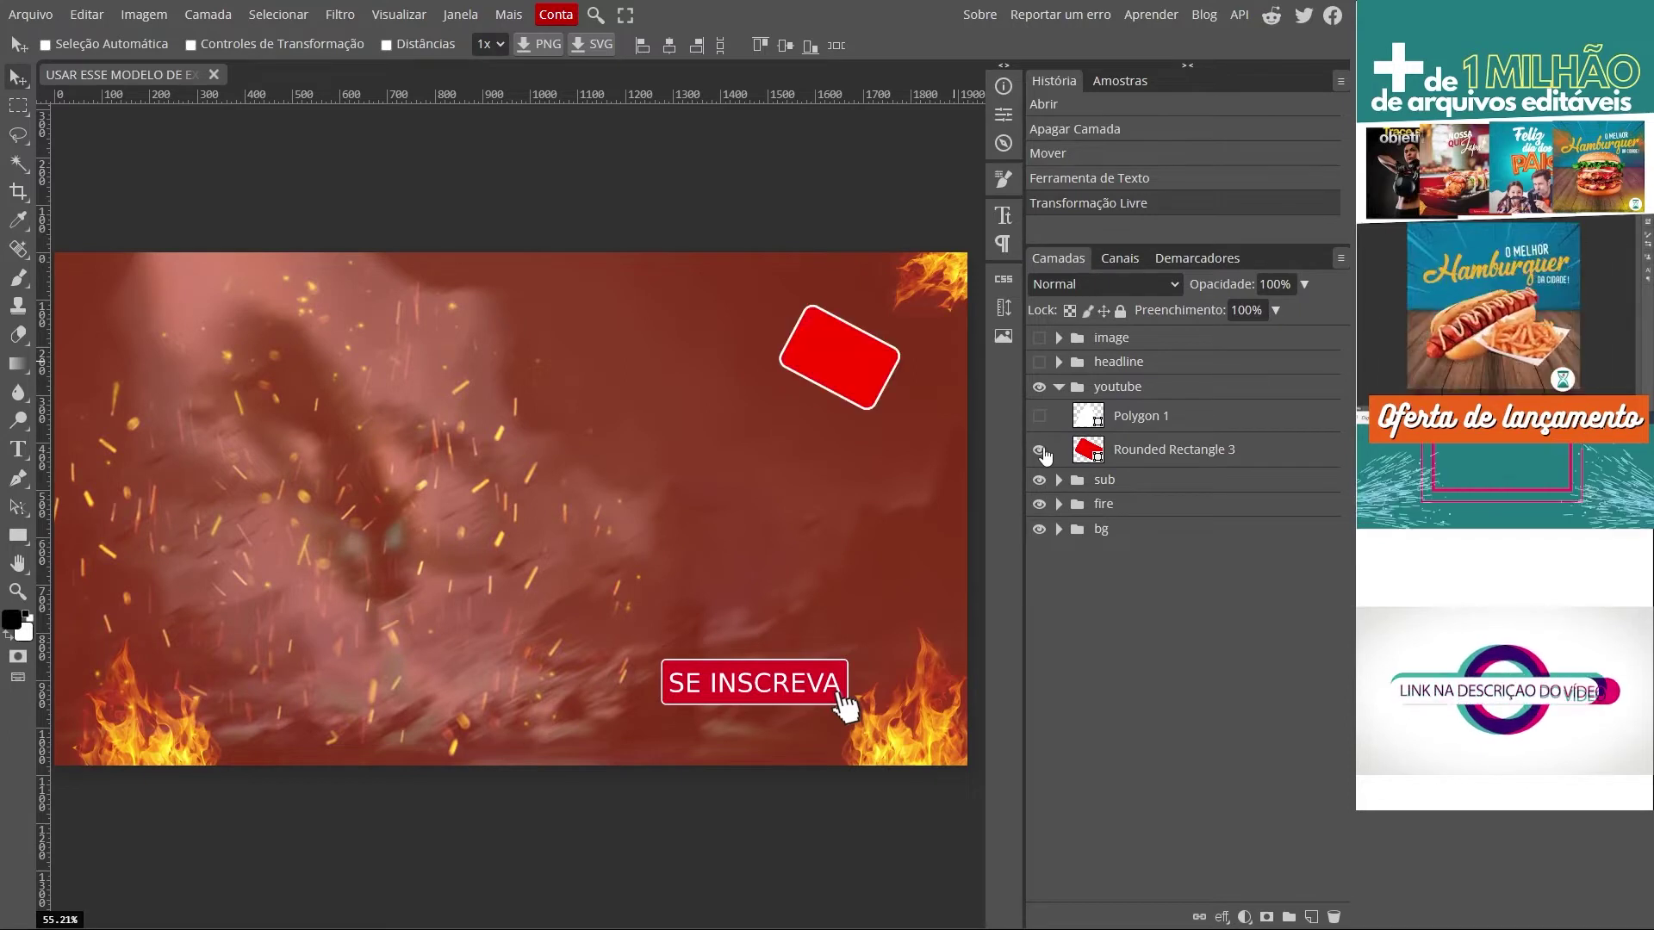
{"action": "left_click", "coordinate": [1040, 416]}
{"action": "left_click", "coordinate": [1058, 387]}
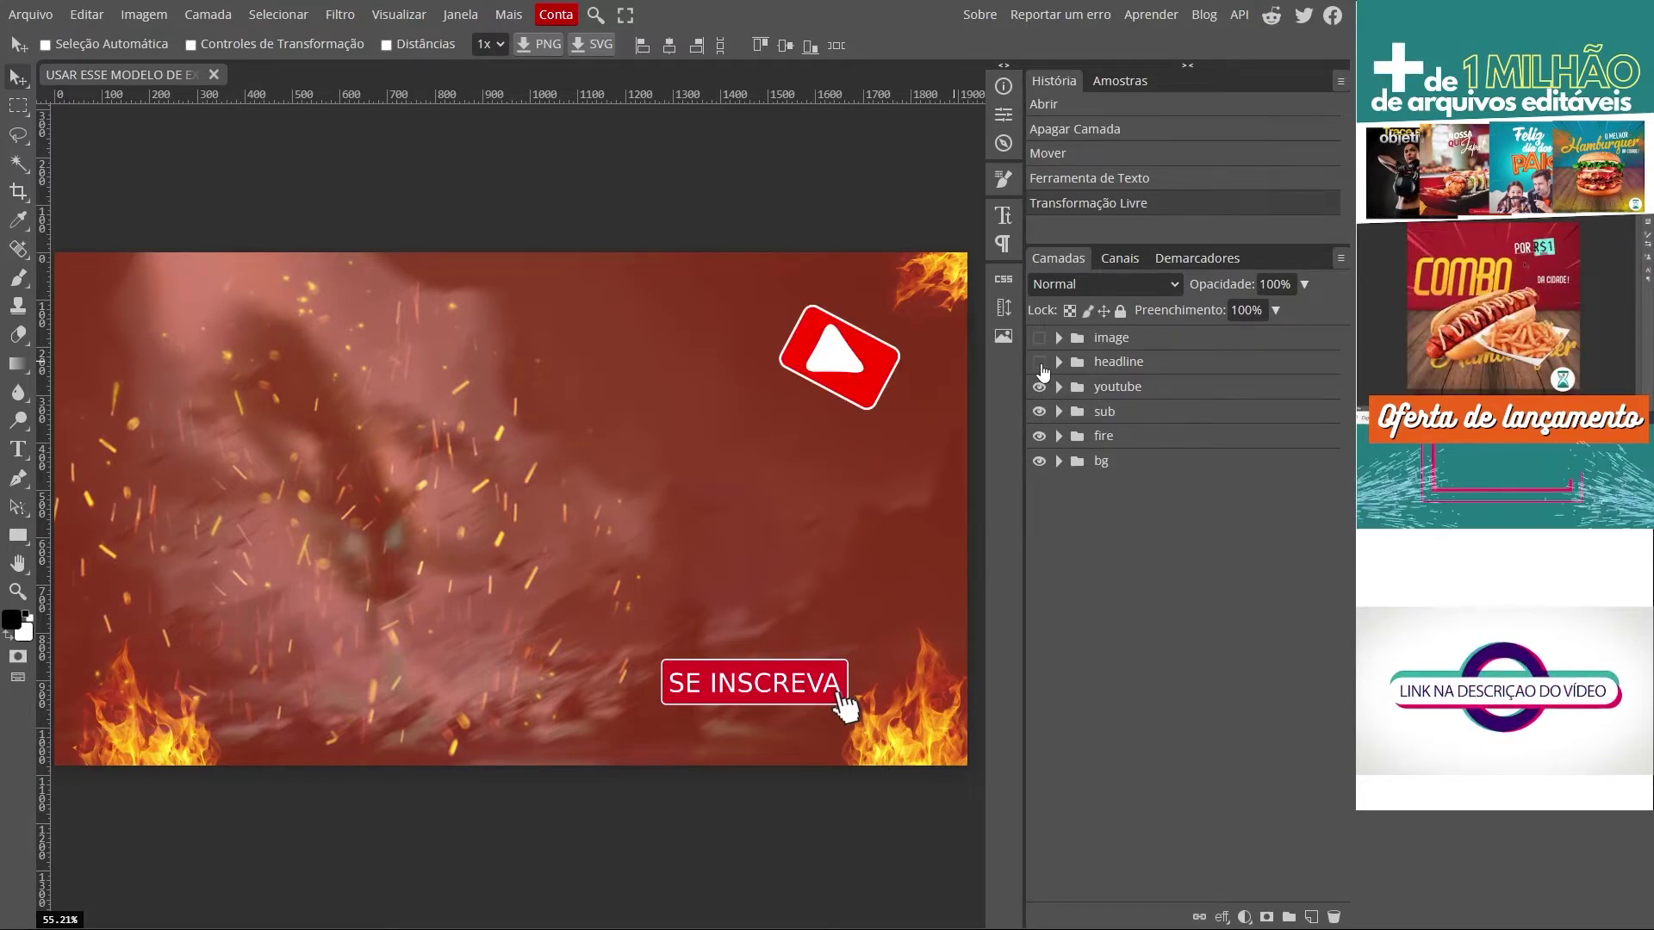
{"action": "left_click", "coordinate": [1039, 362]}
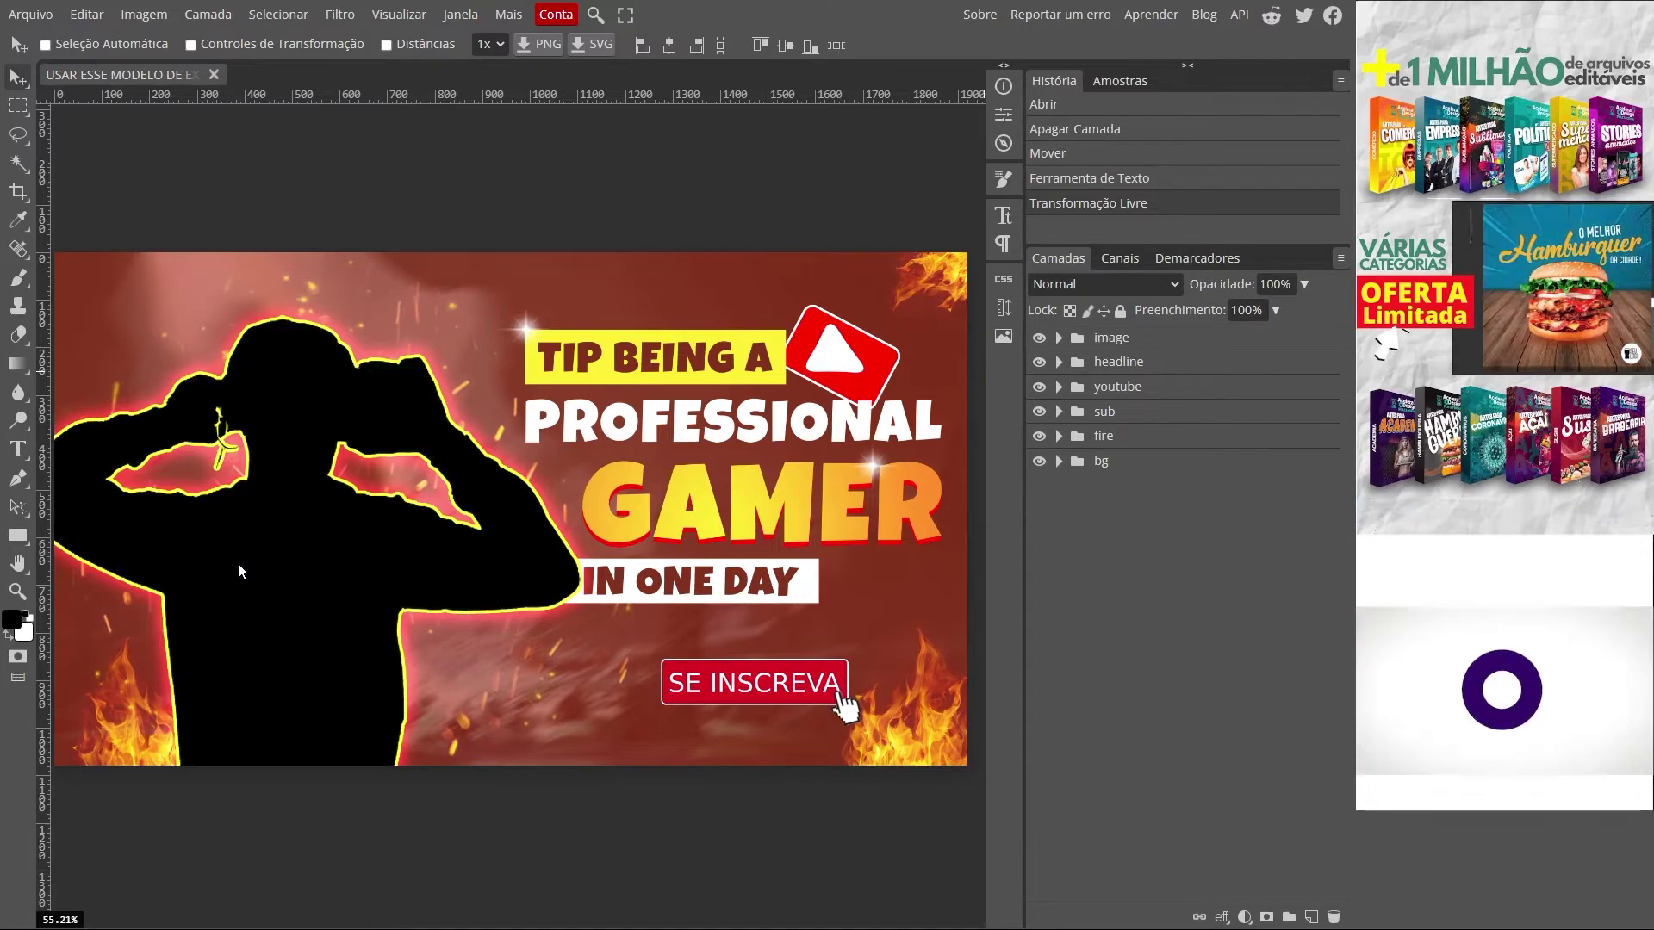
{"action": "left_click", "coordinate": [1111, 343]}
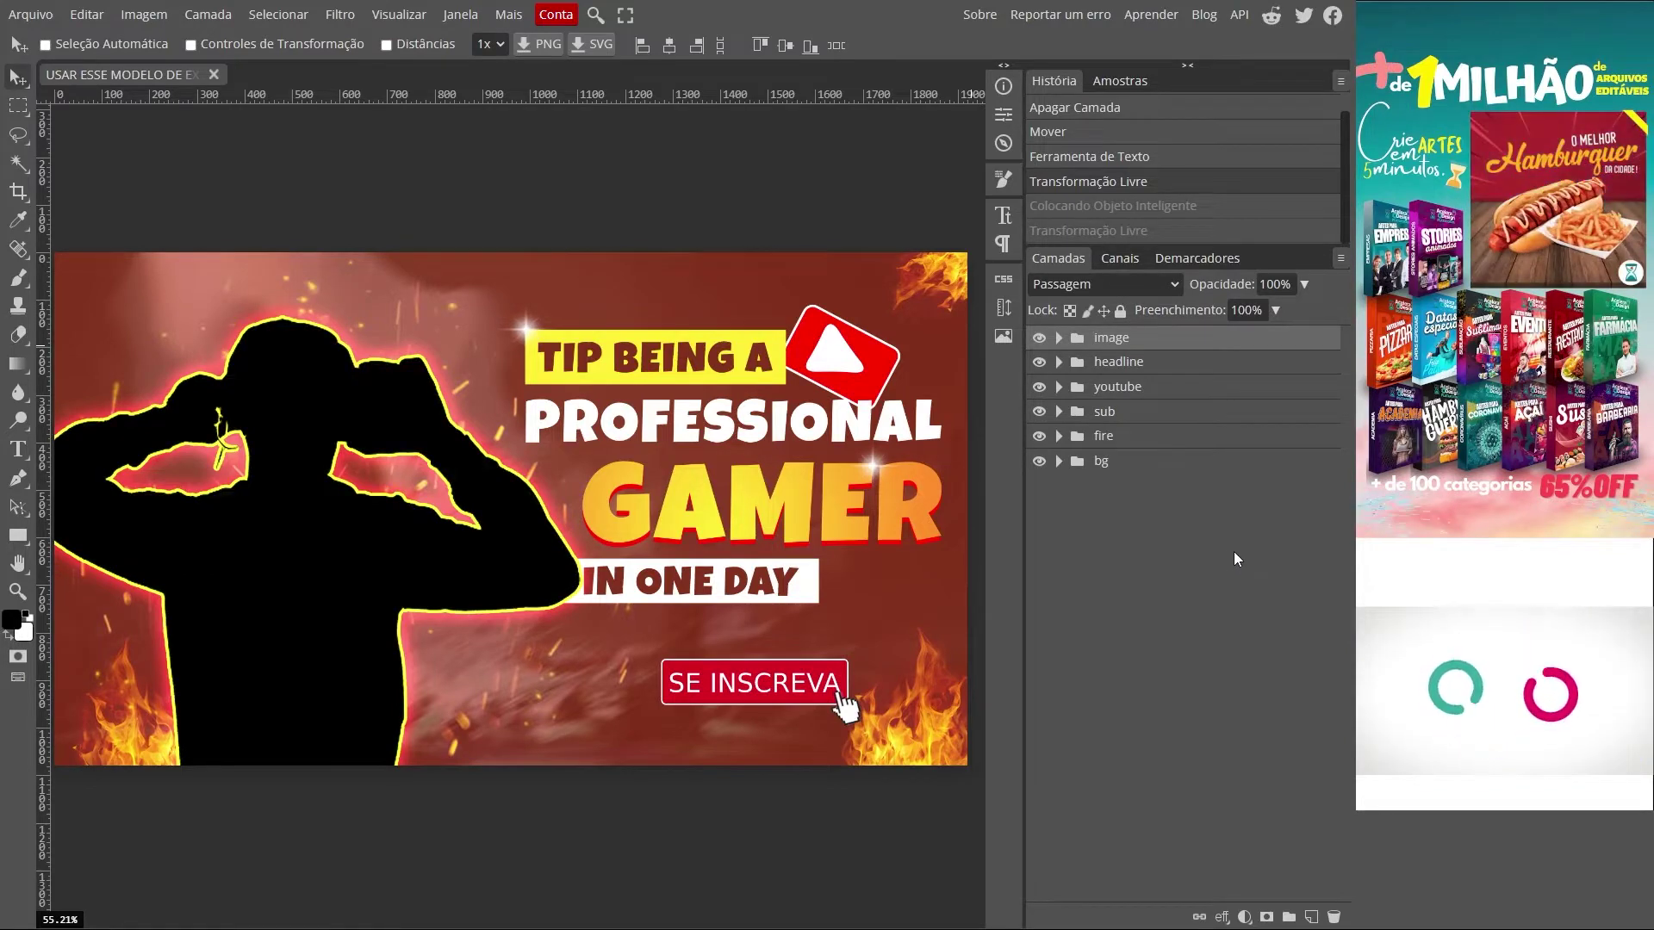
Drop the smiling-gamer photo over the silhouette, scaled to about 139% at lower left
{"action": "mouse_move", "coordinate": [1234, 551]}
{"action": "left_mouse_down"}
{"action": "mouse_move", "coordinate": [423, 469]}
{"action": "mouse_move", "coordinate": [284, 493]}
{"action": "left_mouse_up"}
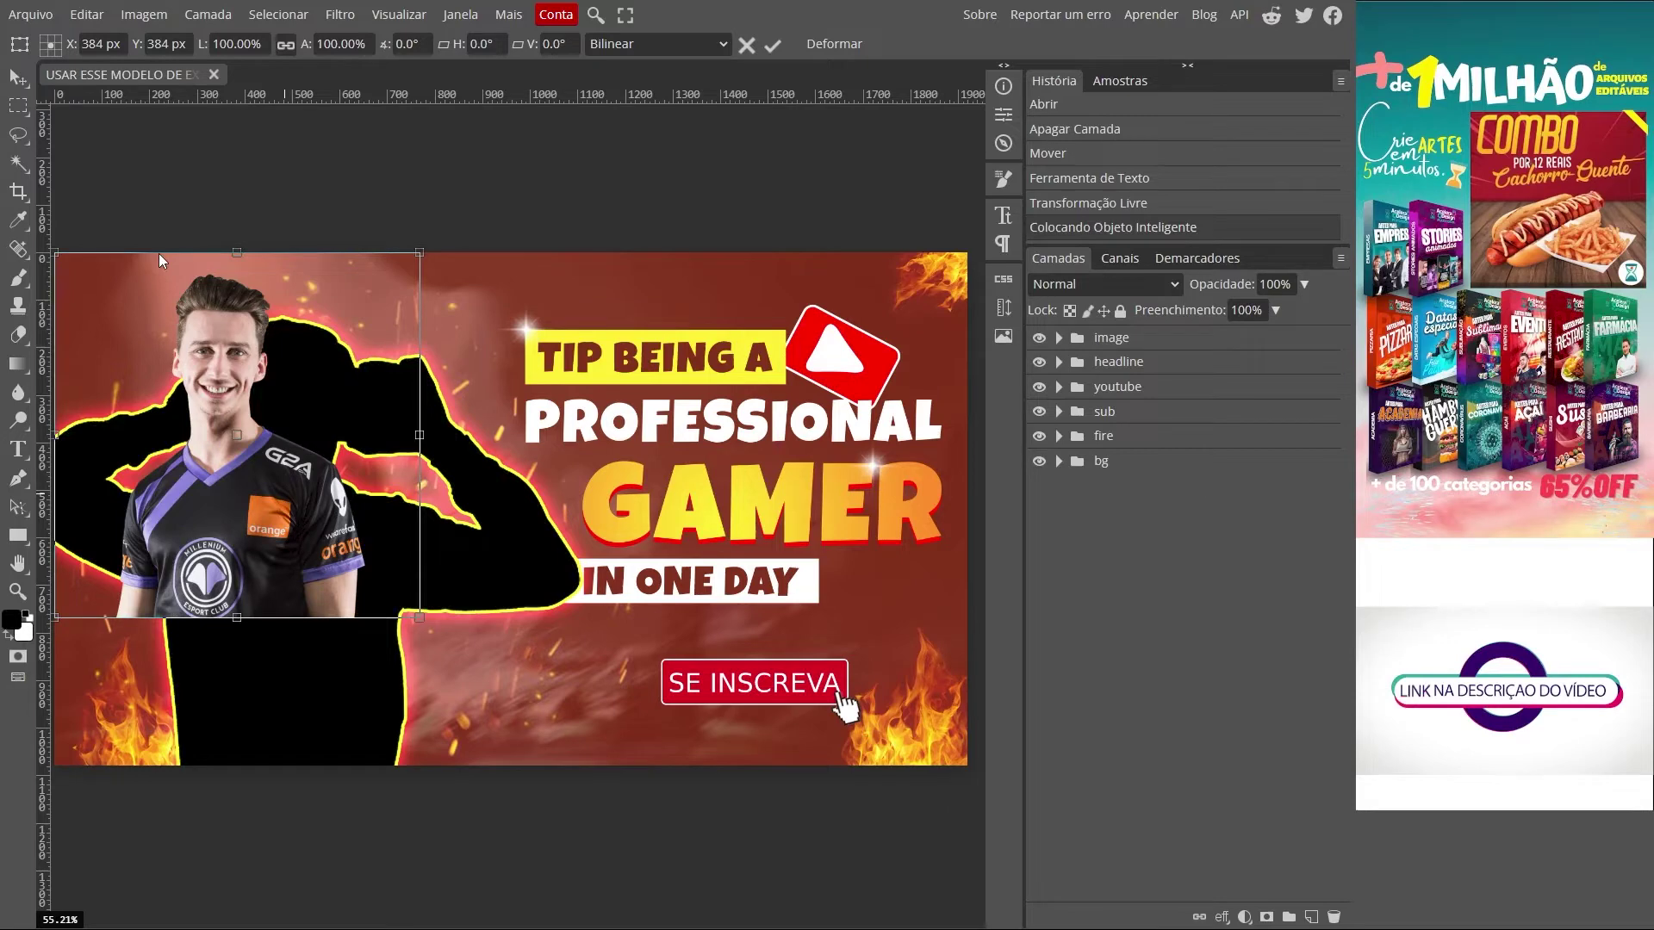
{"action": "left_click_drag", "start_coordinate": [290, 533], "coordinate": [332, 562]}
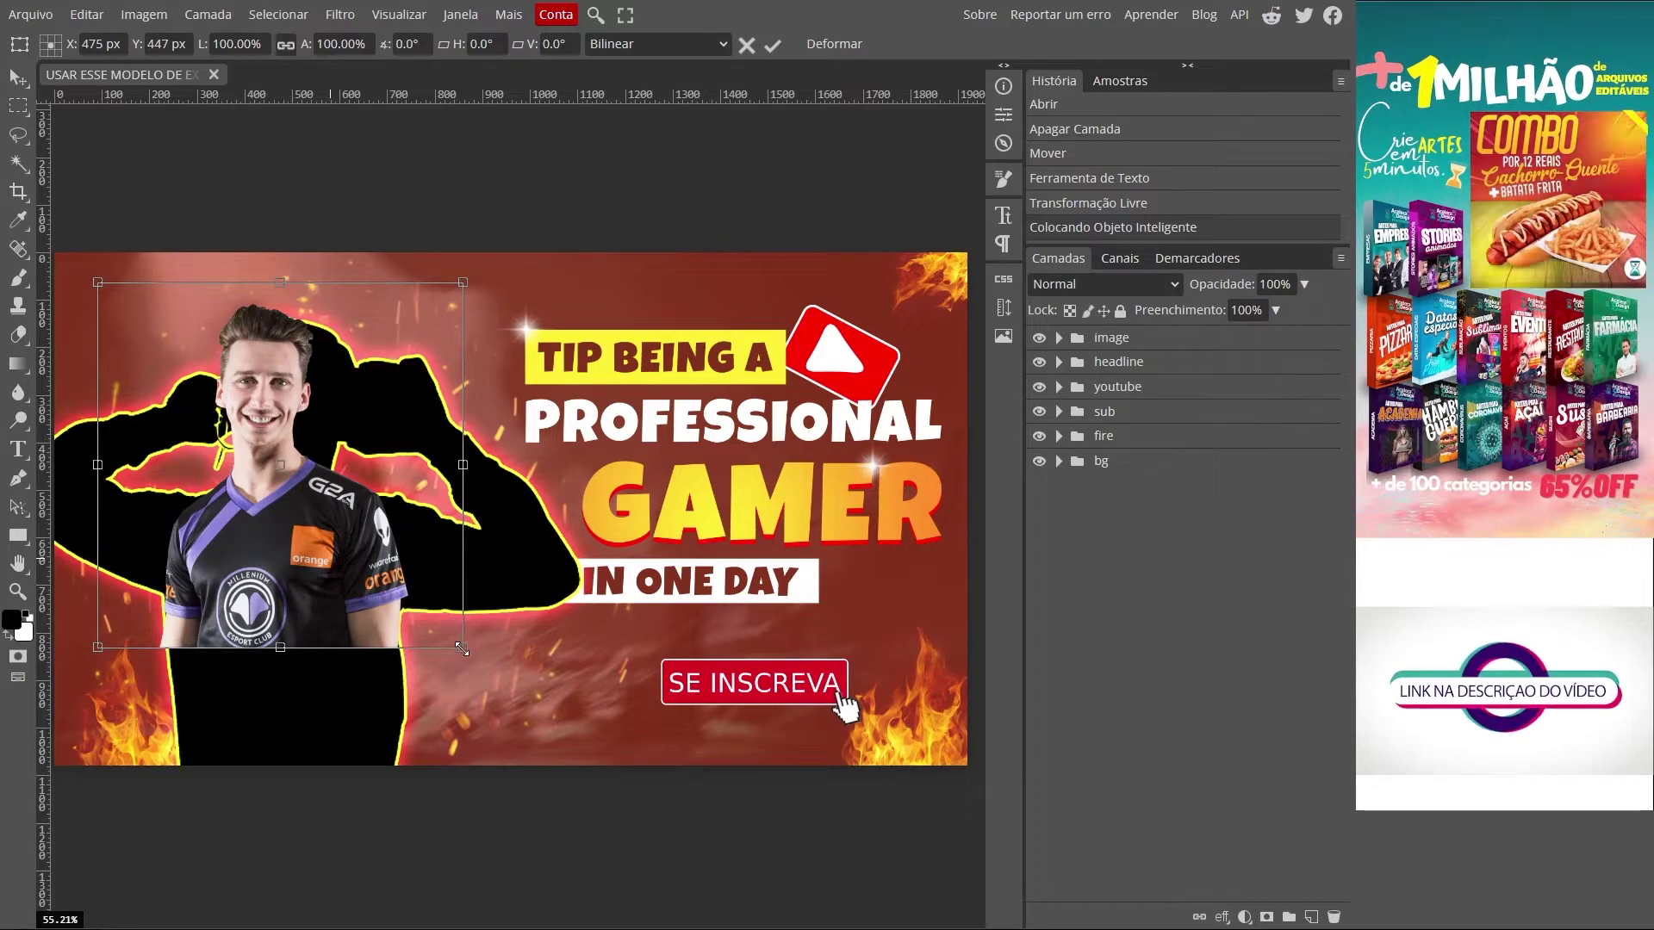
{"action": "mouse_move", "coordinate": [465, 648]}
{"action": "left_mouse_down"}
{"action": "mouse_move", "coordinate": [500, 738]}
{"action": "mouse_move", "coordinate": [448, 692]}
{"action": "left_mouse_up"}
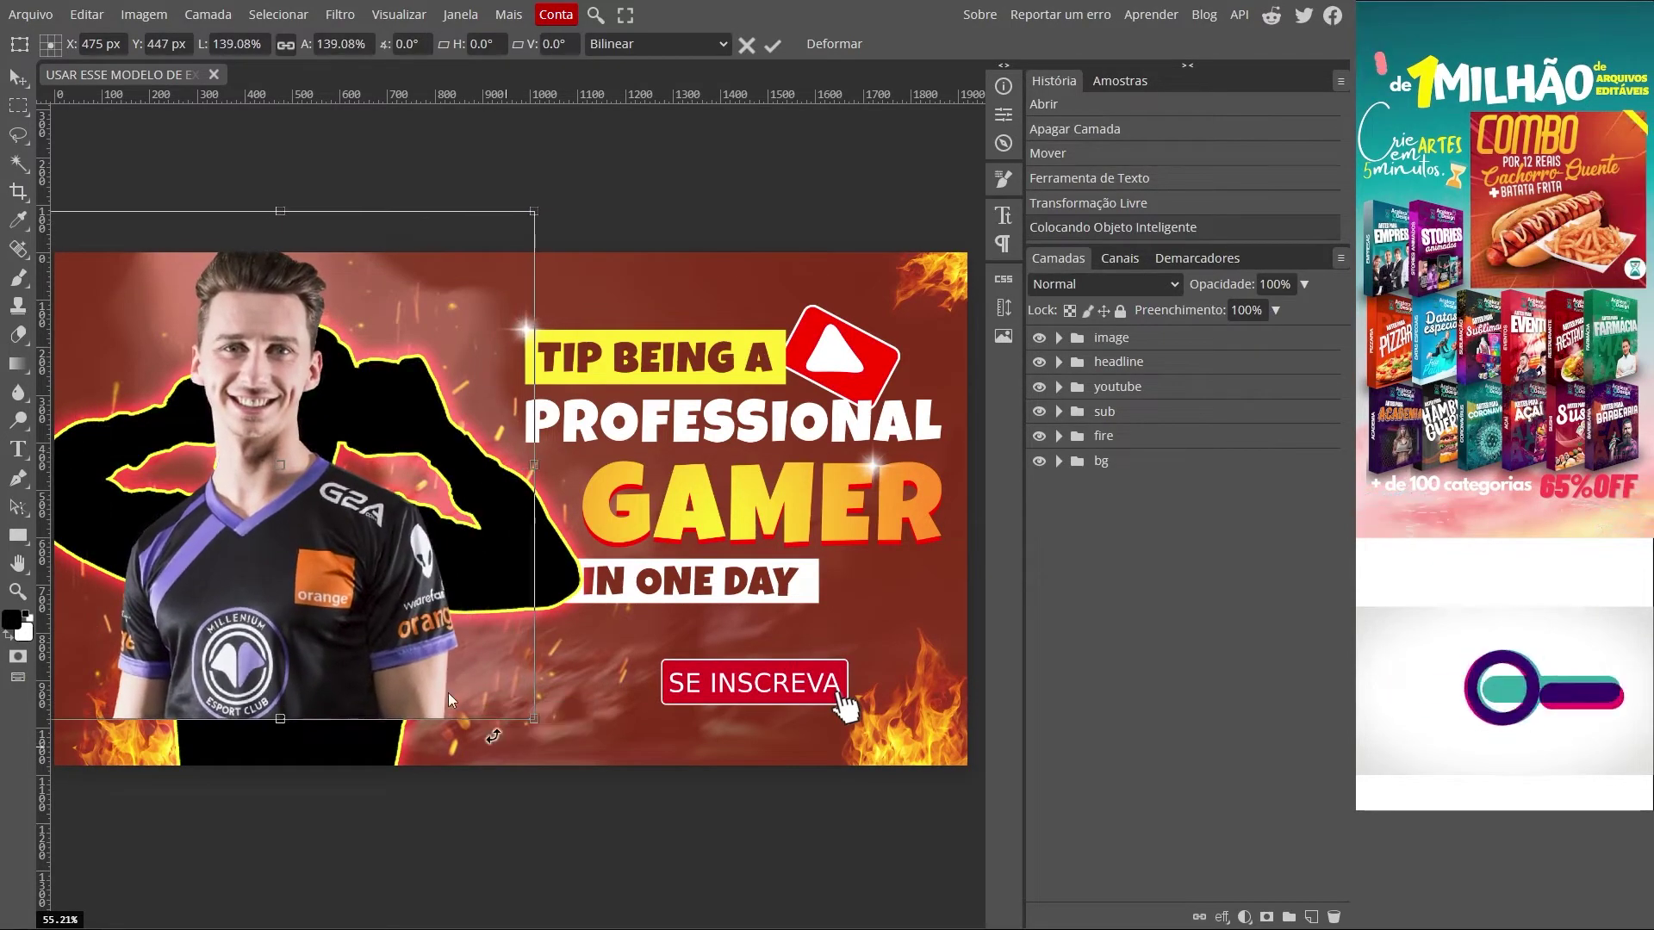
{"action": "mouse_move", "coordinate": [335, 598]}
{"action": "left_mouse_down"}
{"action": "mouse_move", "coordinate": [338, 632]}
{"action": "mouse_move", "coordinate": [355, 633]}
{"action": "left_mouse_up"}
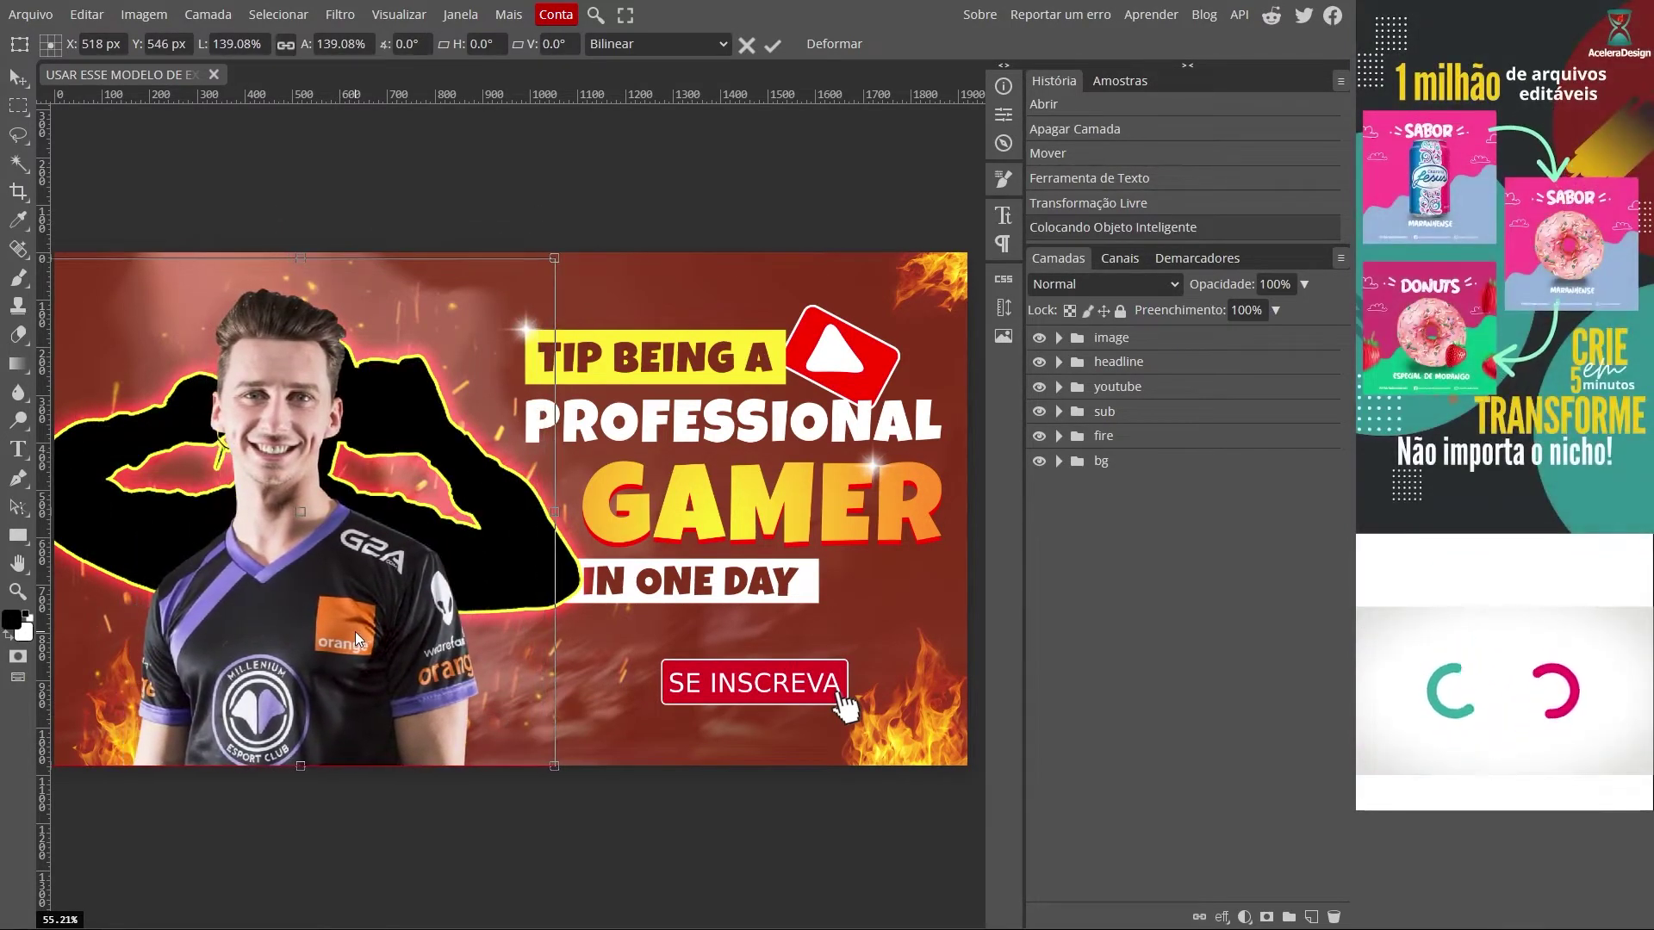
{"action": "key", "text": "Return"}
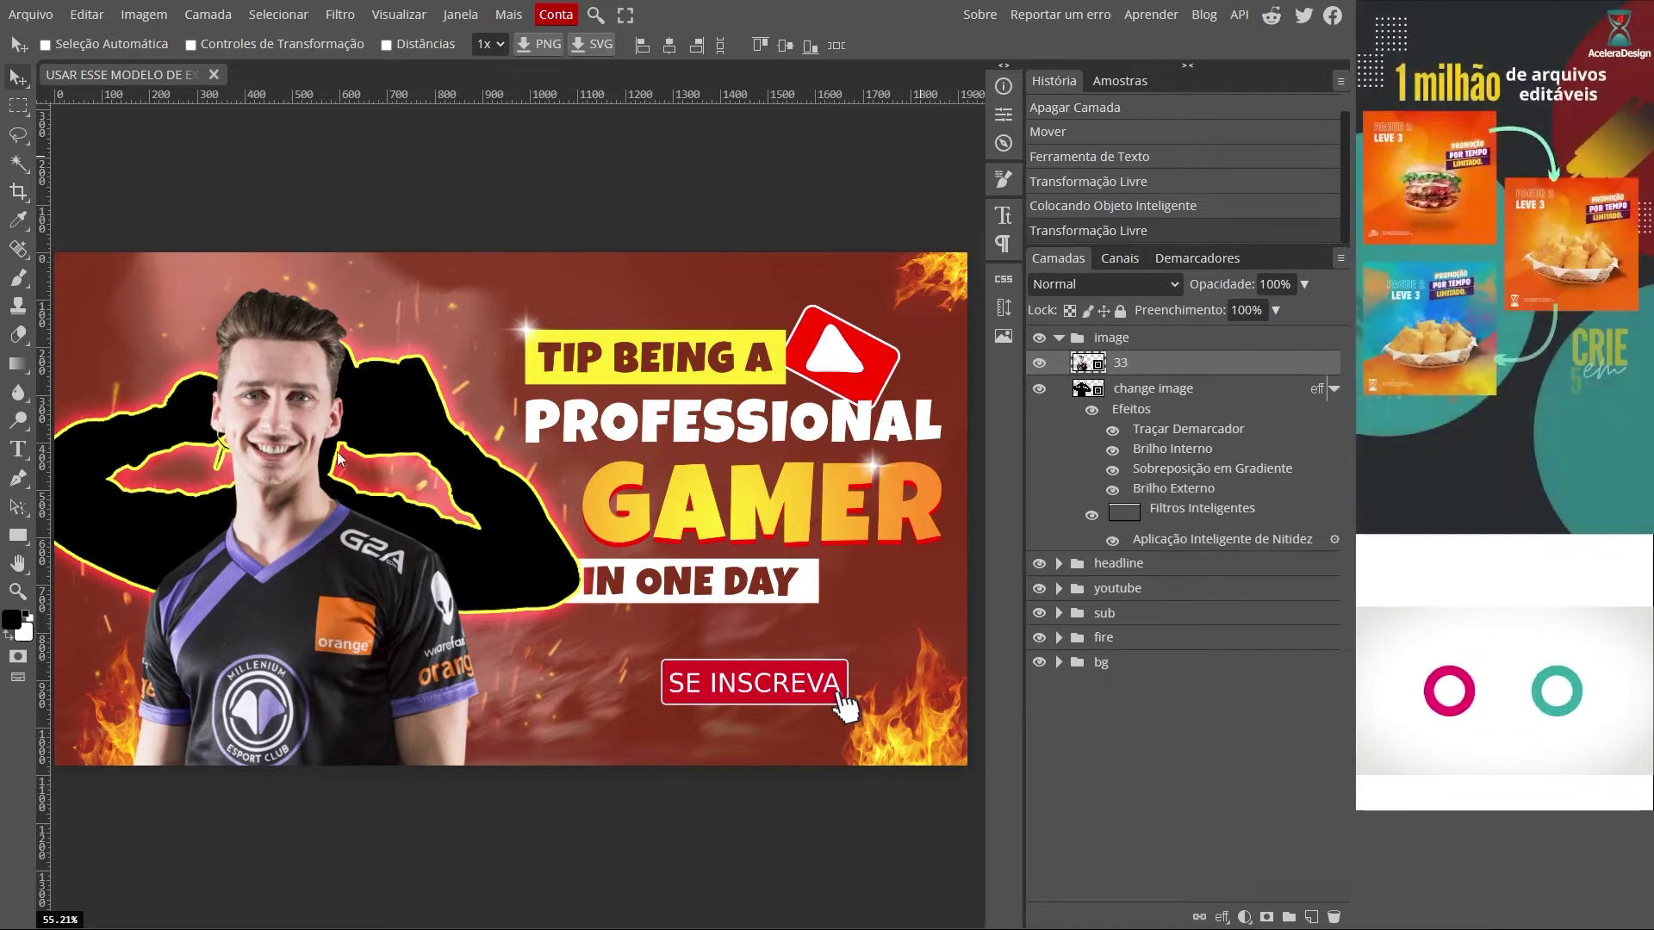
Copy the silhouette's glow effects onto layer 33 and hide the 'change image' silhouette
{"action": "left_click", "coordinate": [1049, 364]}
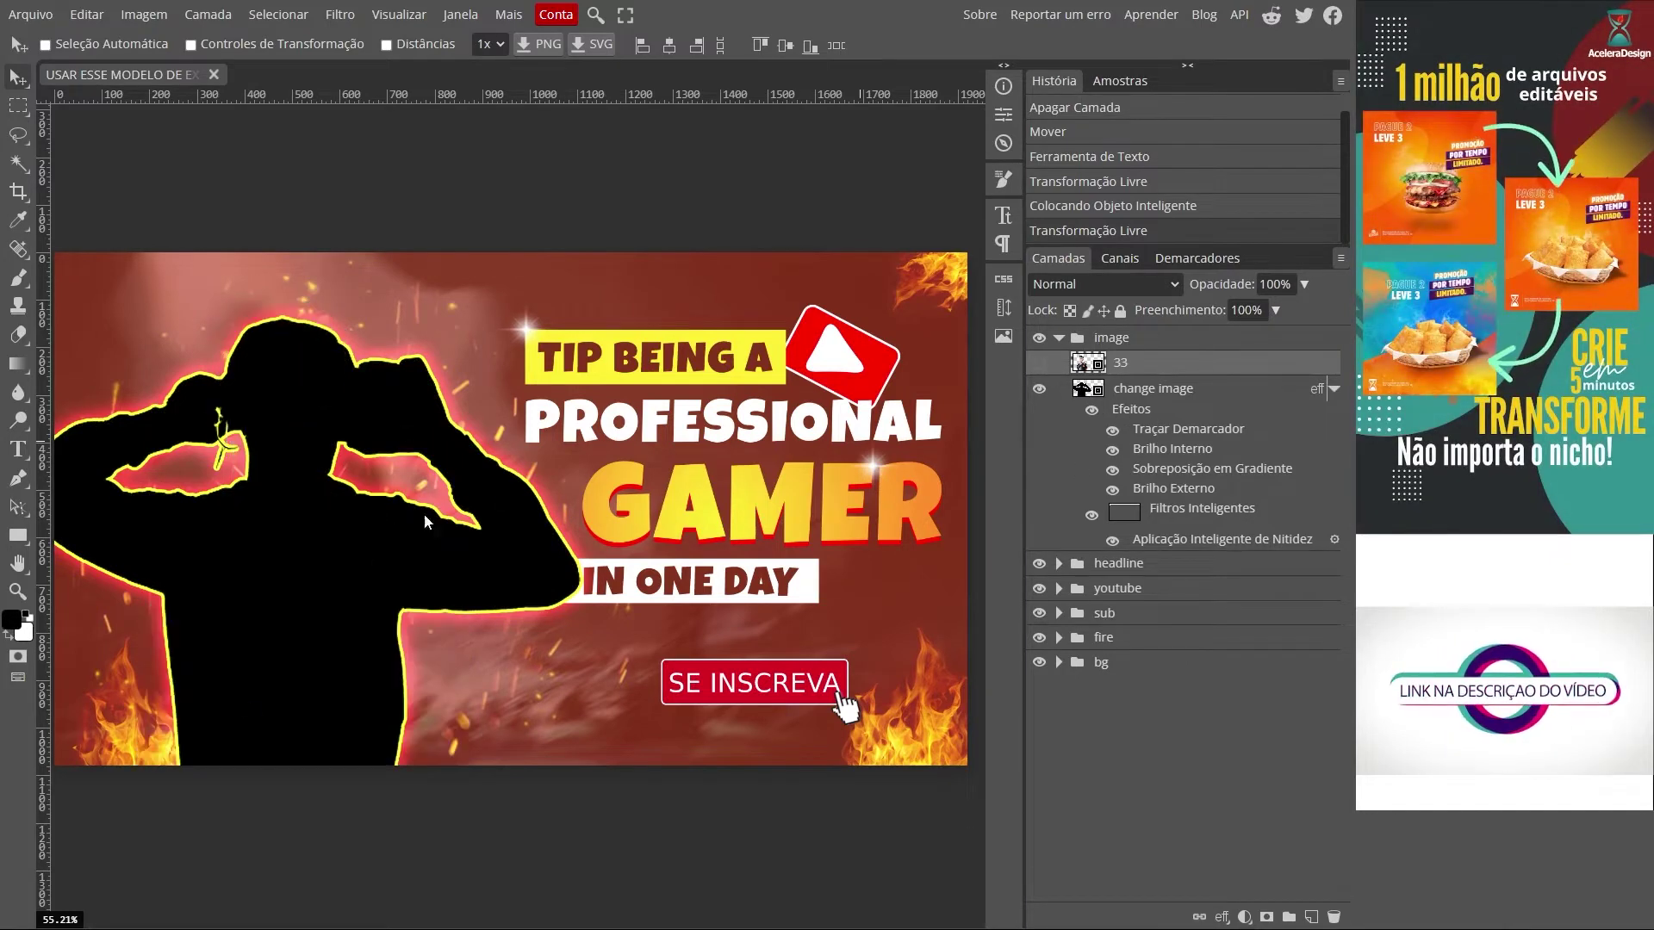
{"action": "left_click", "coordinate": [1039, 364]}
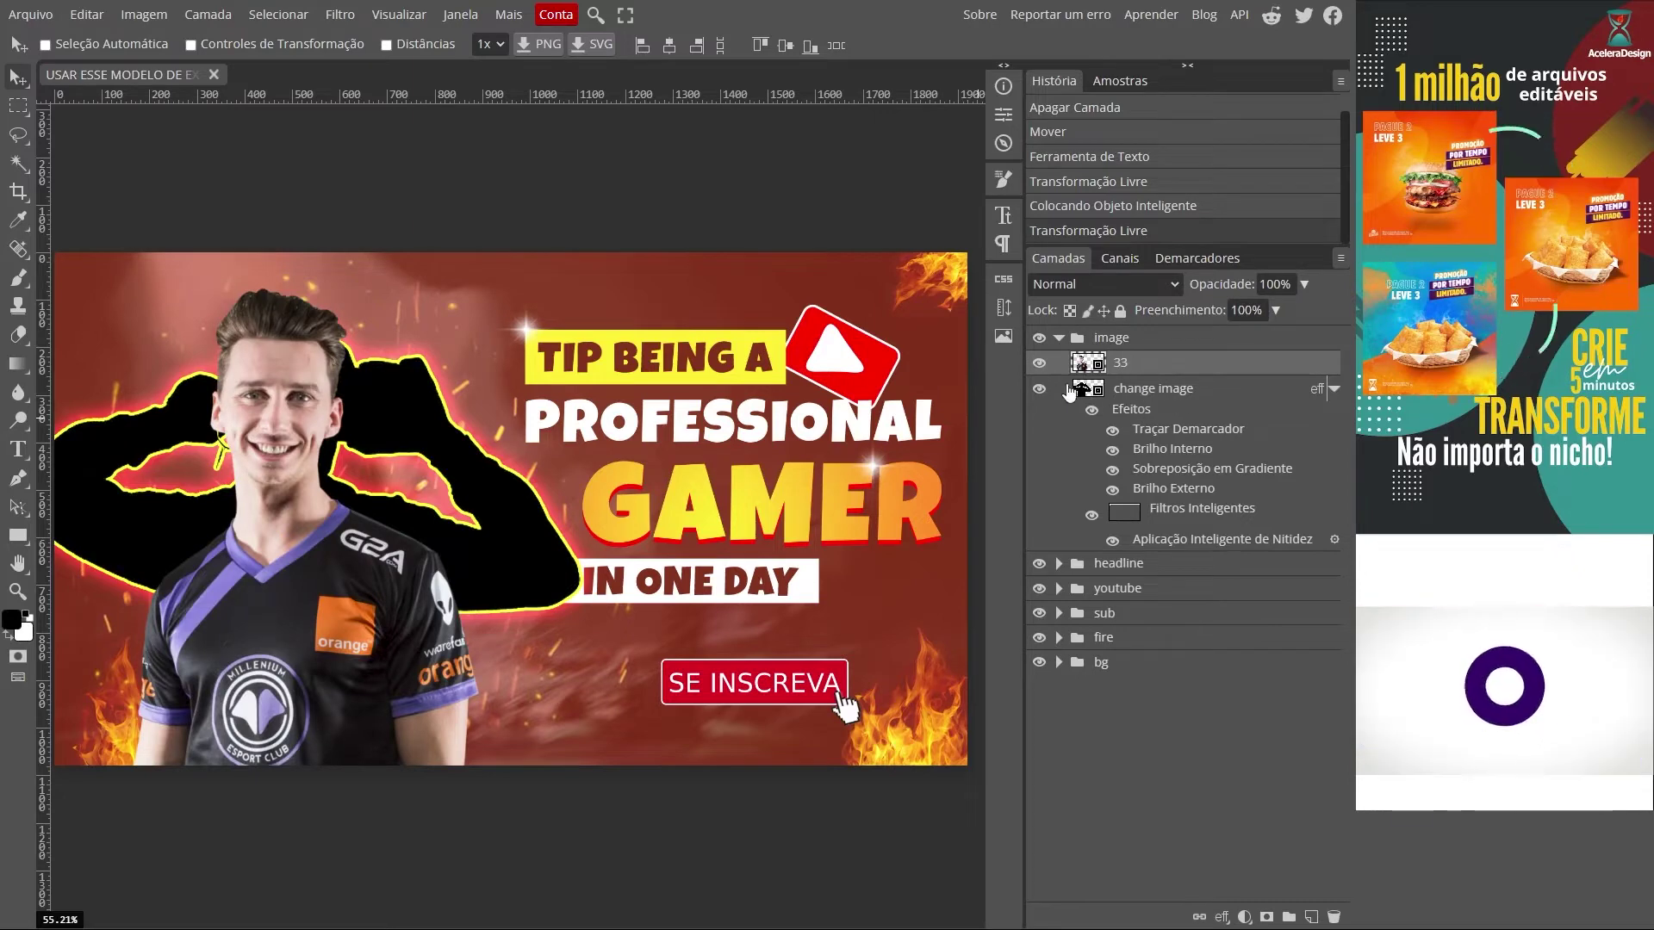
{"action": "left_click", "coordinate": [1039, 363]}
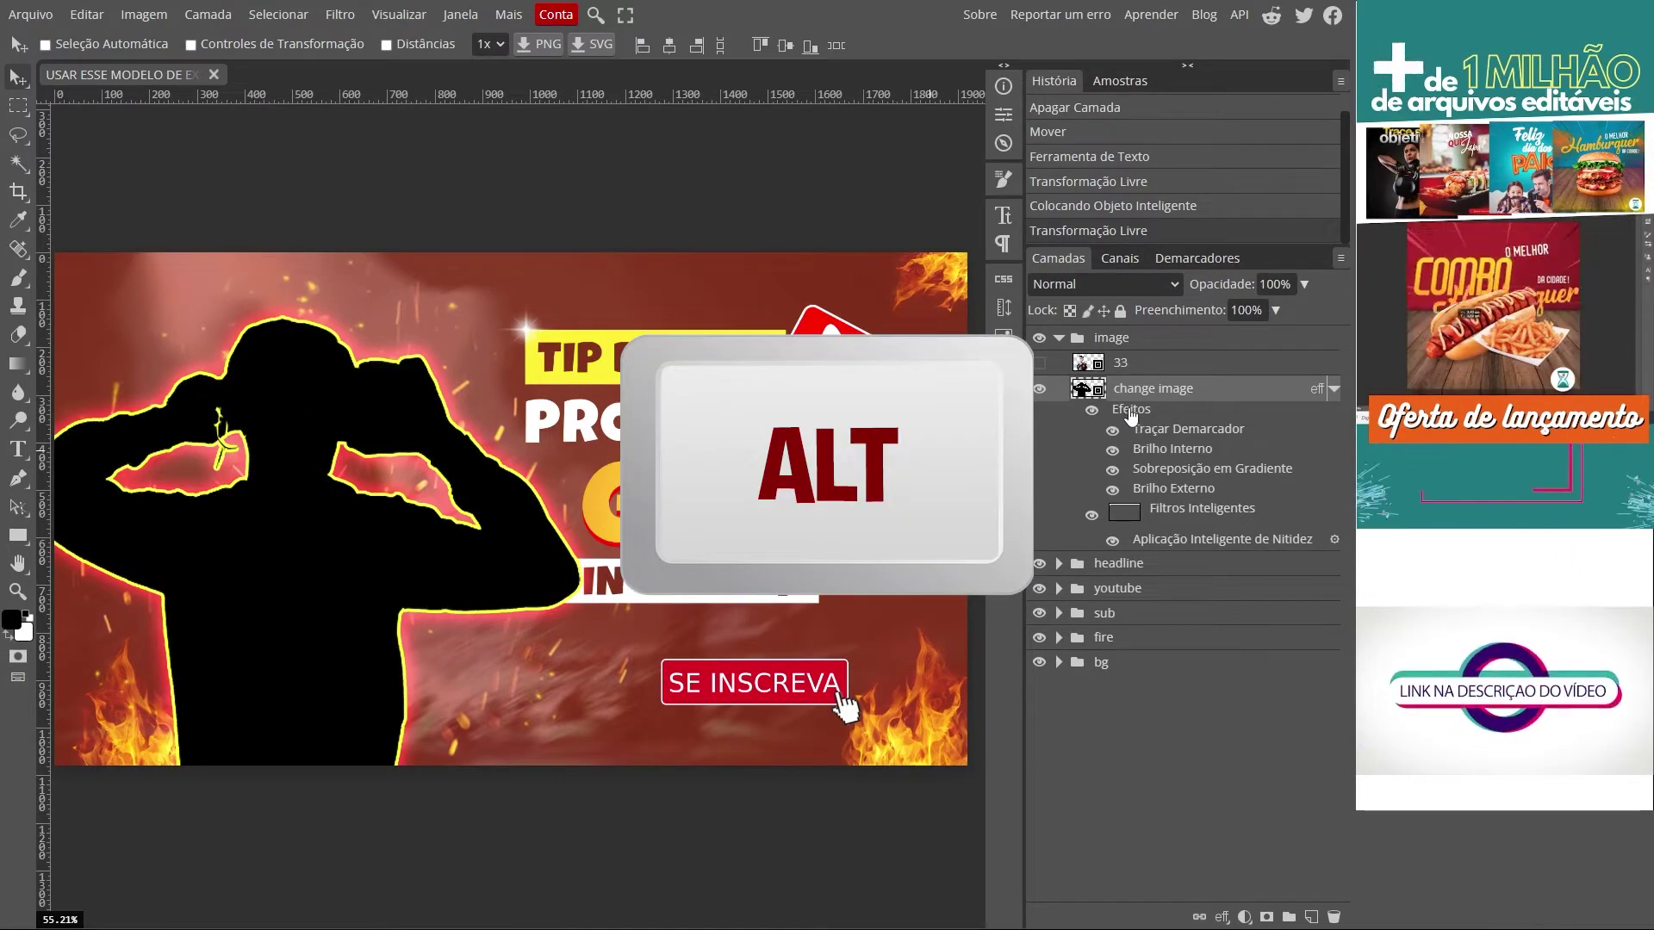
{"action": "left_click_drag", "start_coordinate": [1139, 417], "coordinate": [1109, 369]}
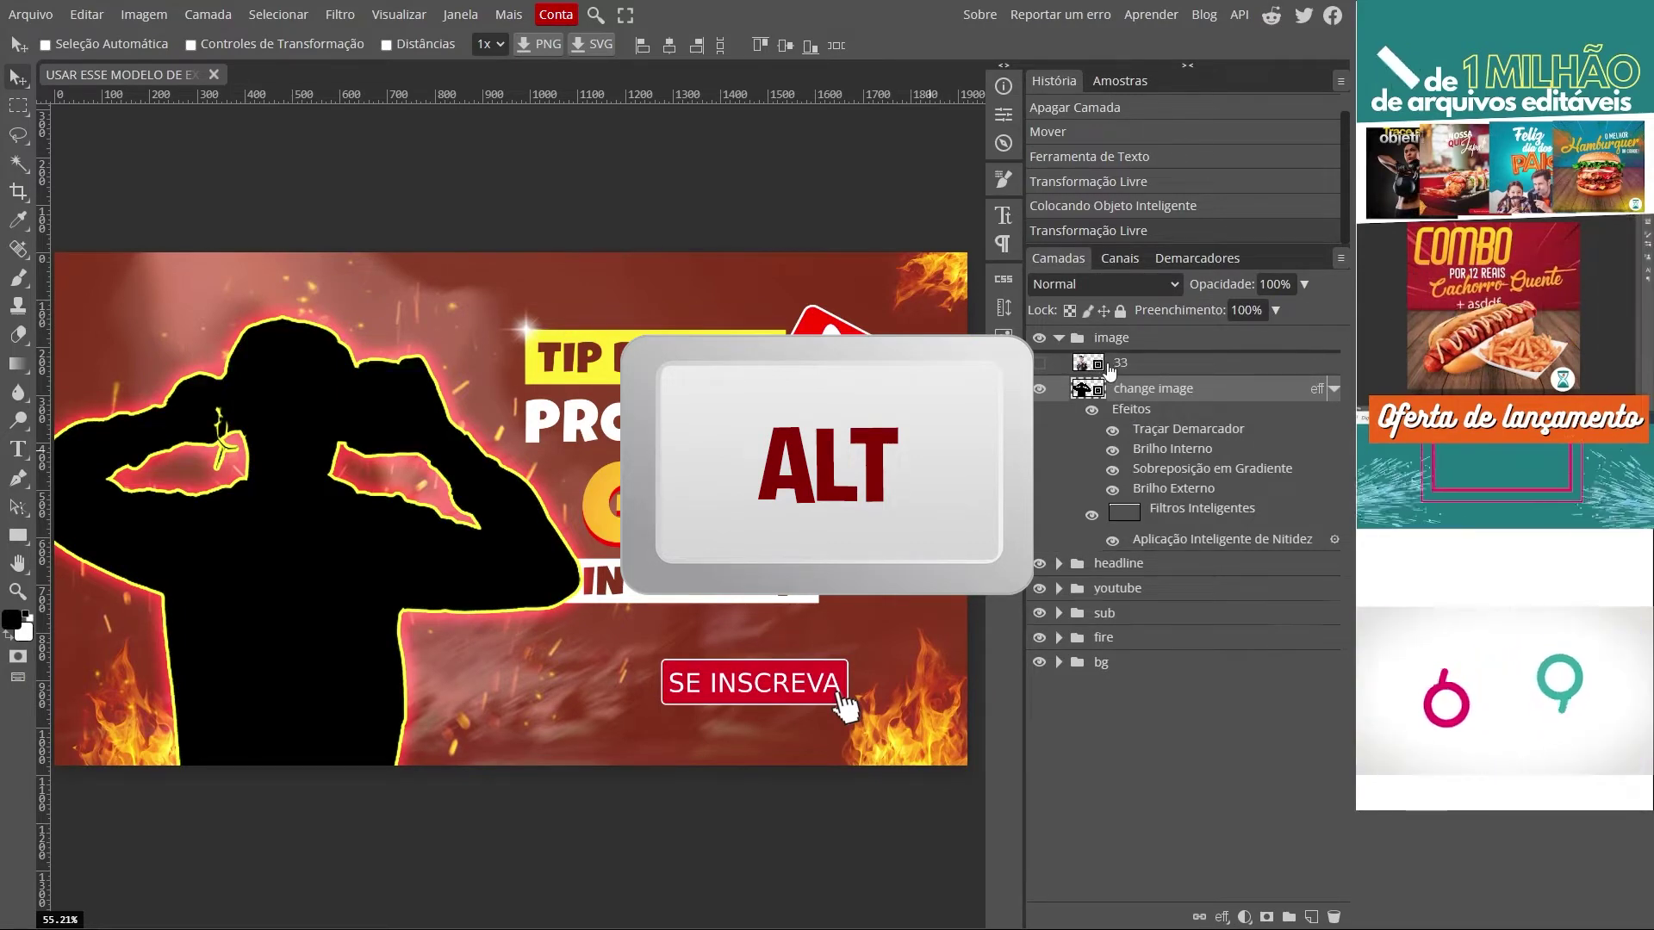
{"action": "left_click_drag", "start_coordinate": [1110, 369], "coordinate": [1111, 370]}
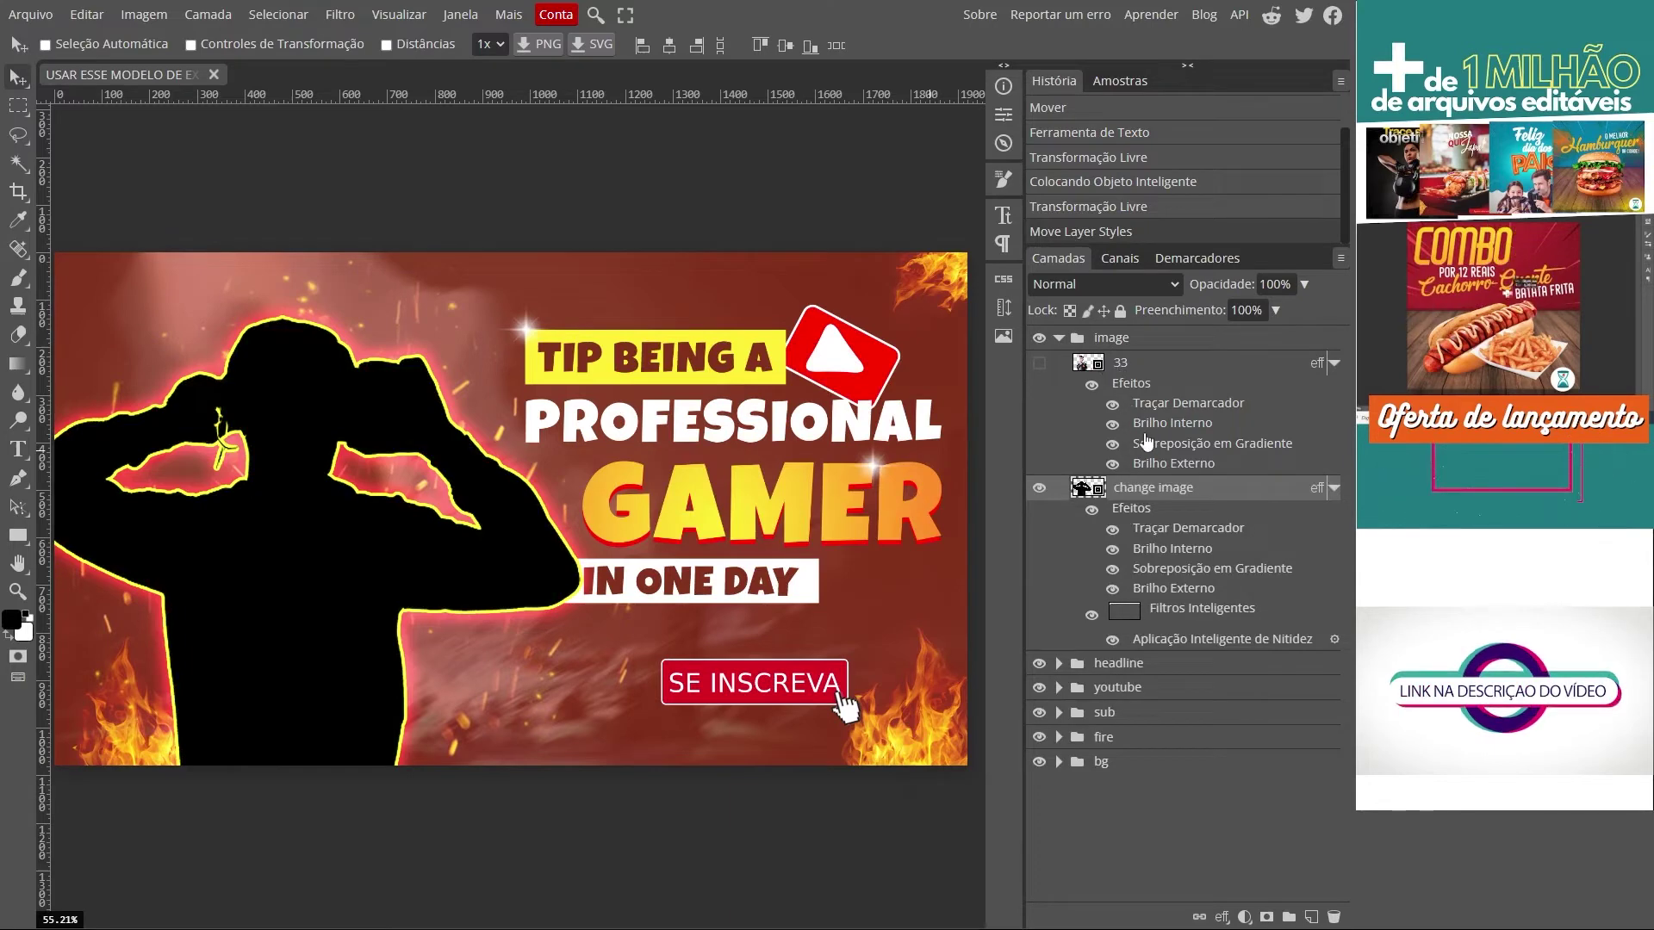
{"action": "left_click", "coordinate": [1040, 489]}
{"action": "left_click", "coordinate": [1040, 364]}
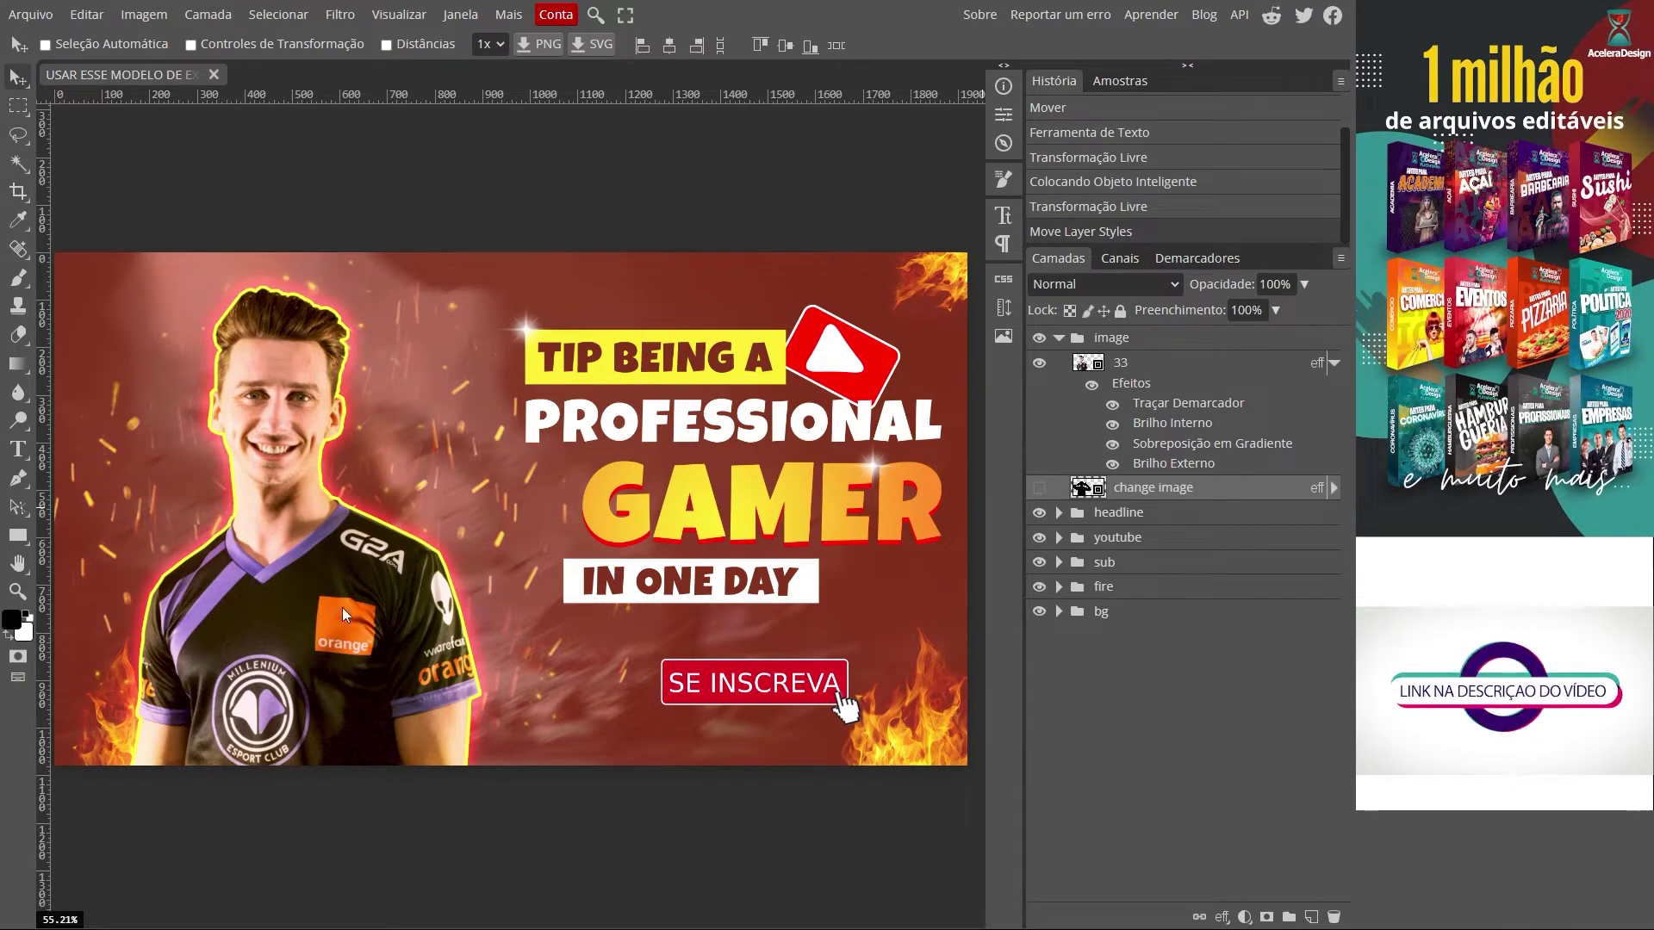
Scale the player photo layer 33 up to 148.61%
{"action": "left_click", "coordinate": [1102, 361]}
{"action": "key", "text": "ctrl+t"}
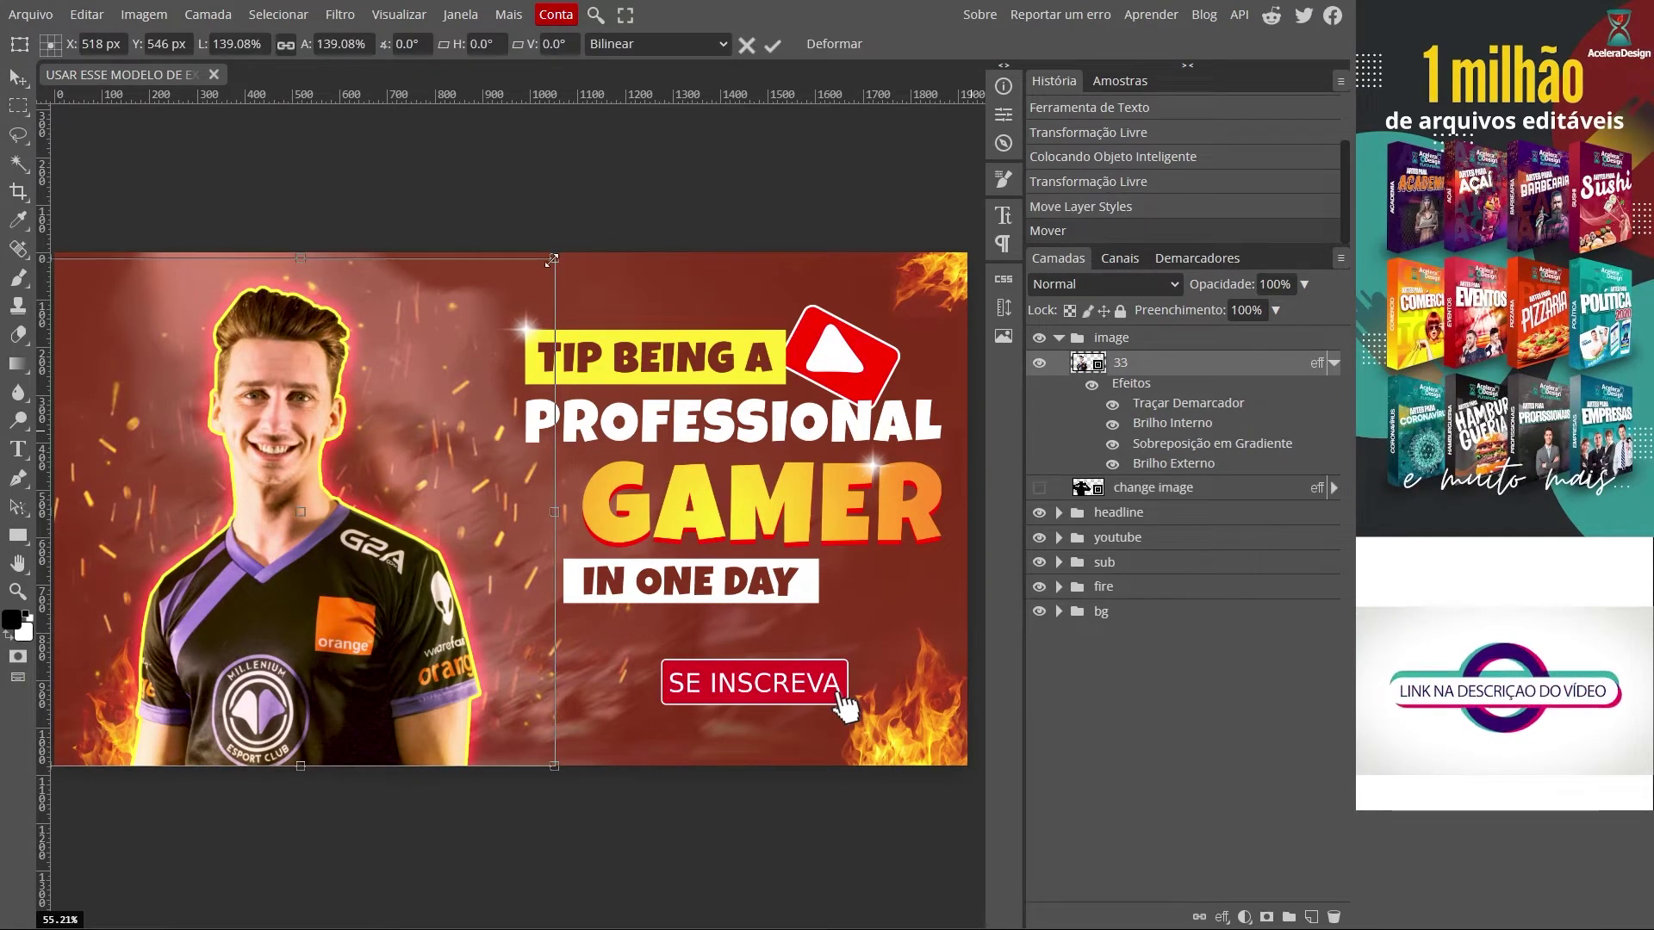
{"action": "left_click_drag", "start_coordinate": [554, 257], "coordinate": [574, 236]}
{"action": "left_click_drag", "start_coordinate": [262, 499], "coordinate": [280, 480]}
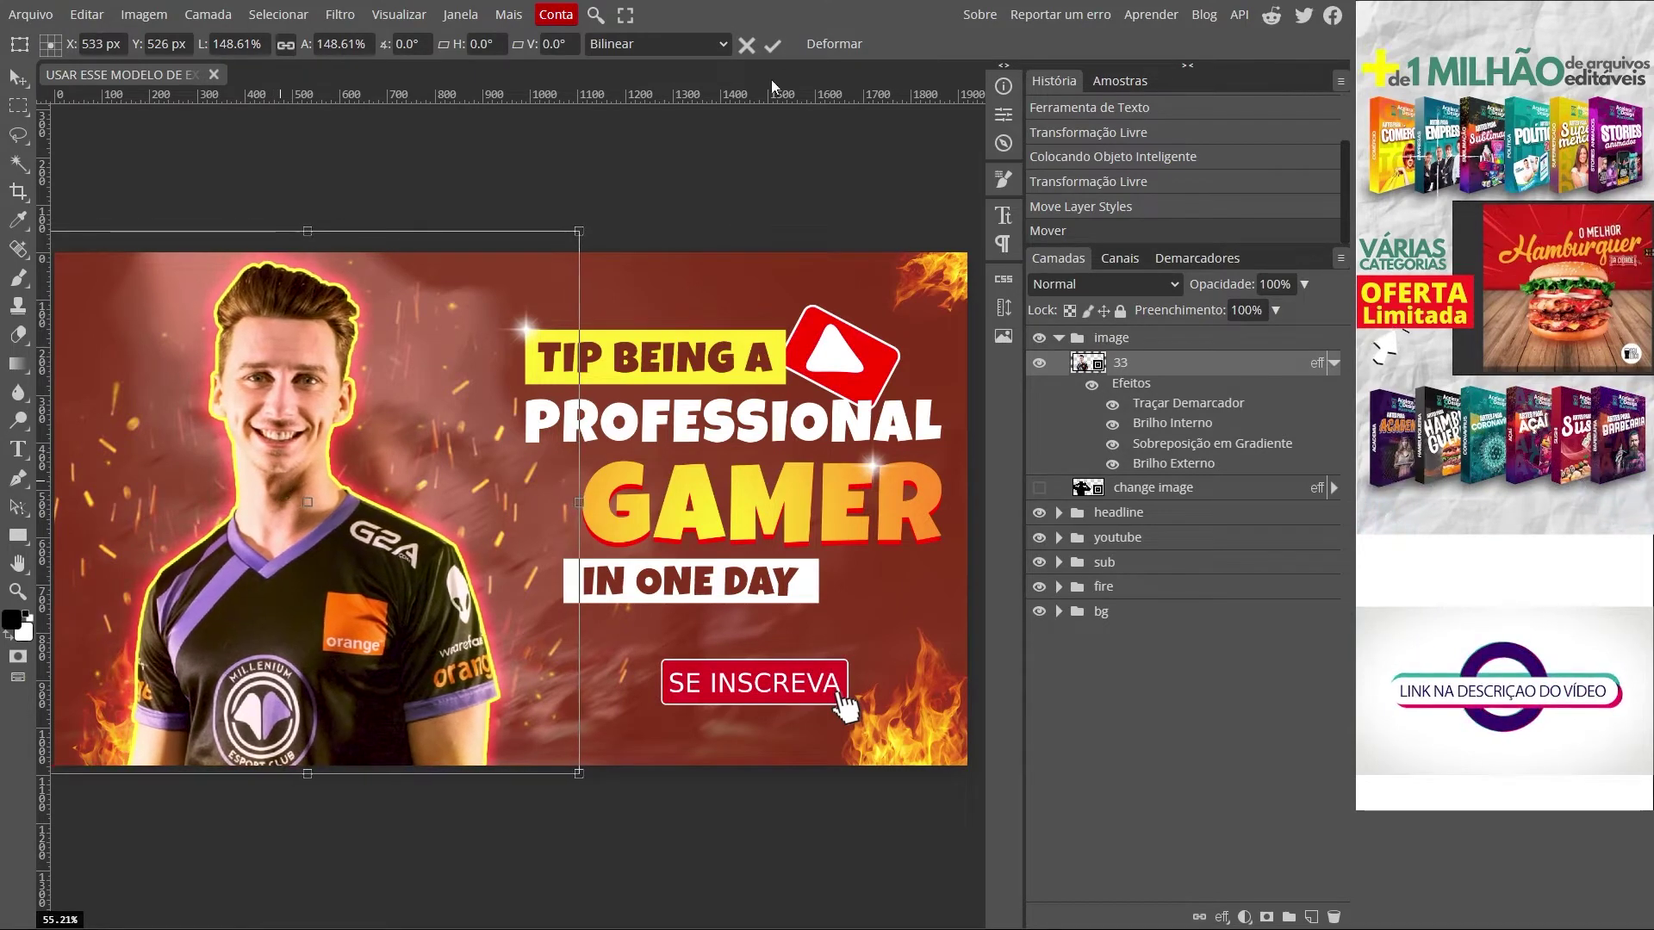
{"action": "left_click", "coordinate": [773, 46]}
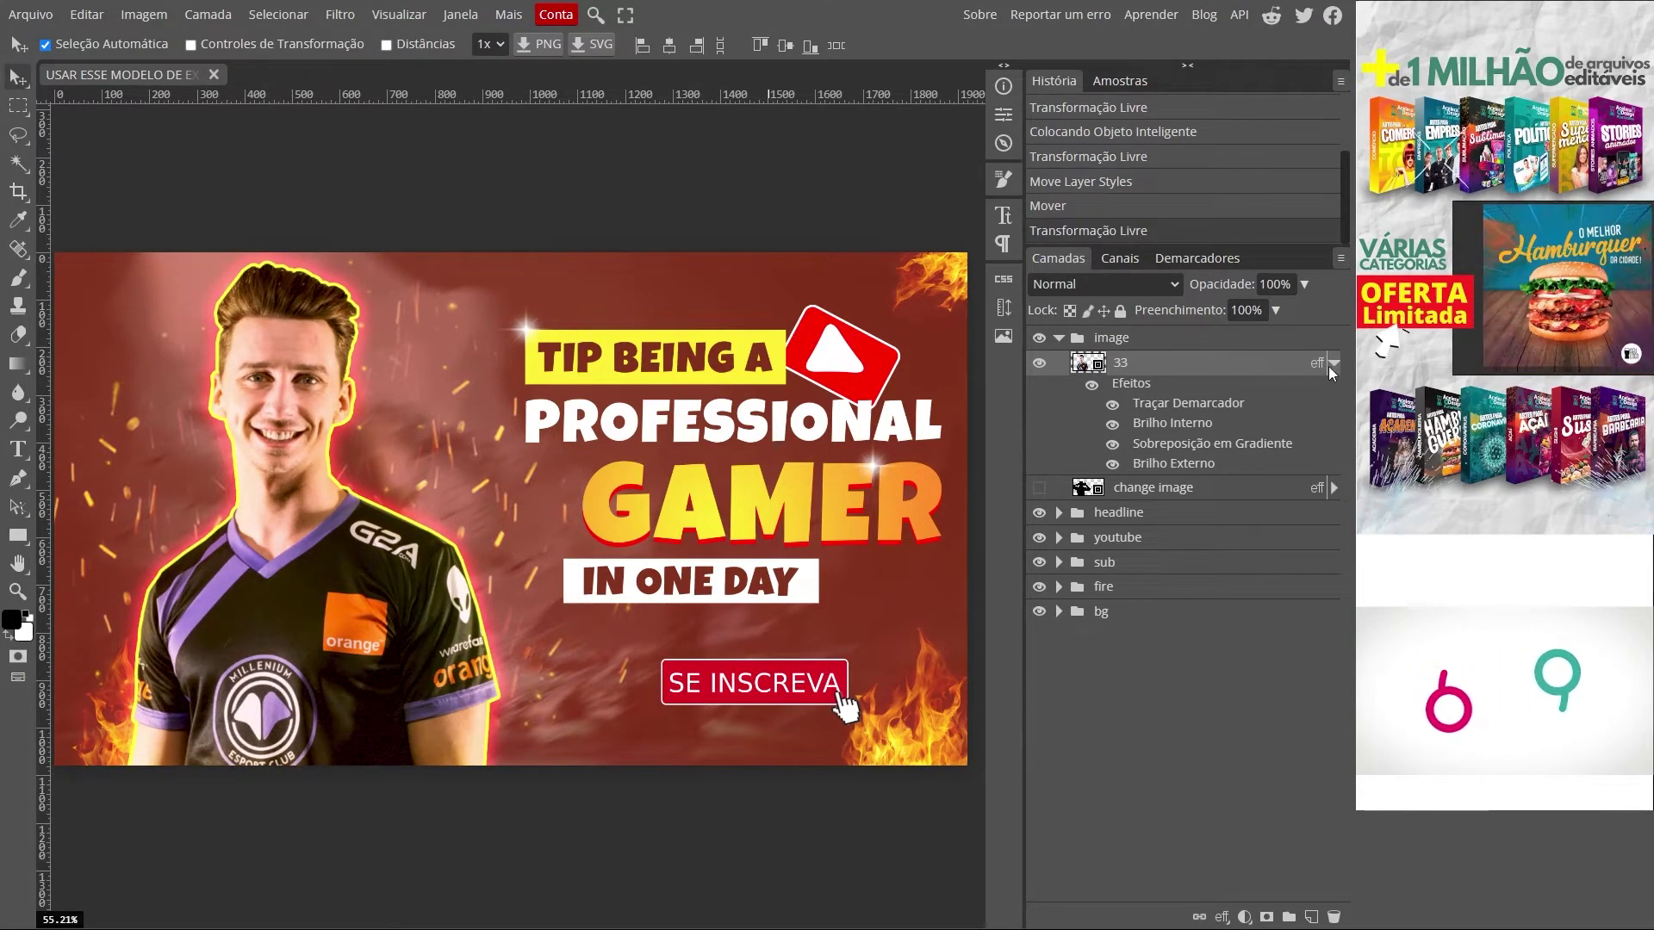
Collapse the image group, expand the headline group, and fold the GAMER layer's effects list
{"action": "left_click", "coordinate": [1059, 337]}
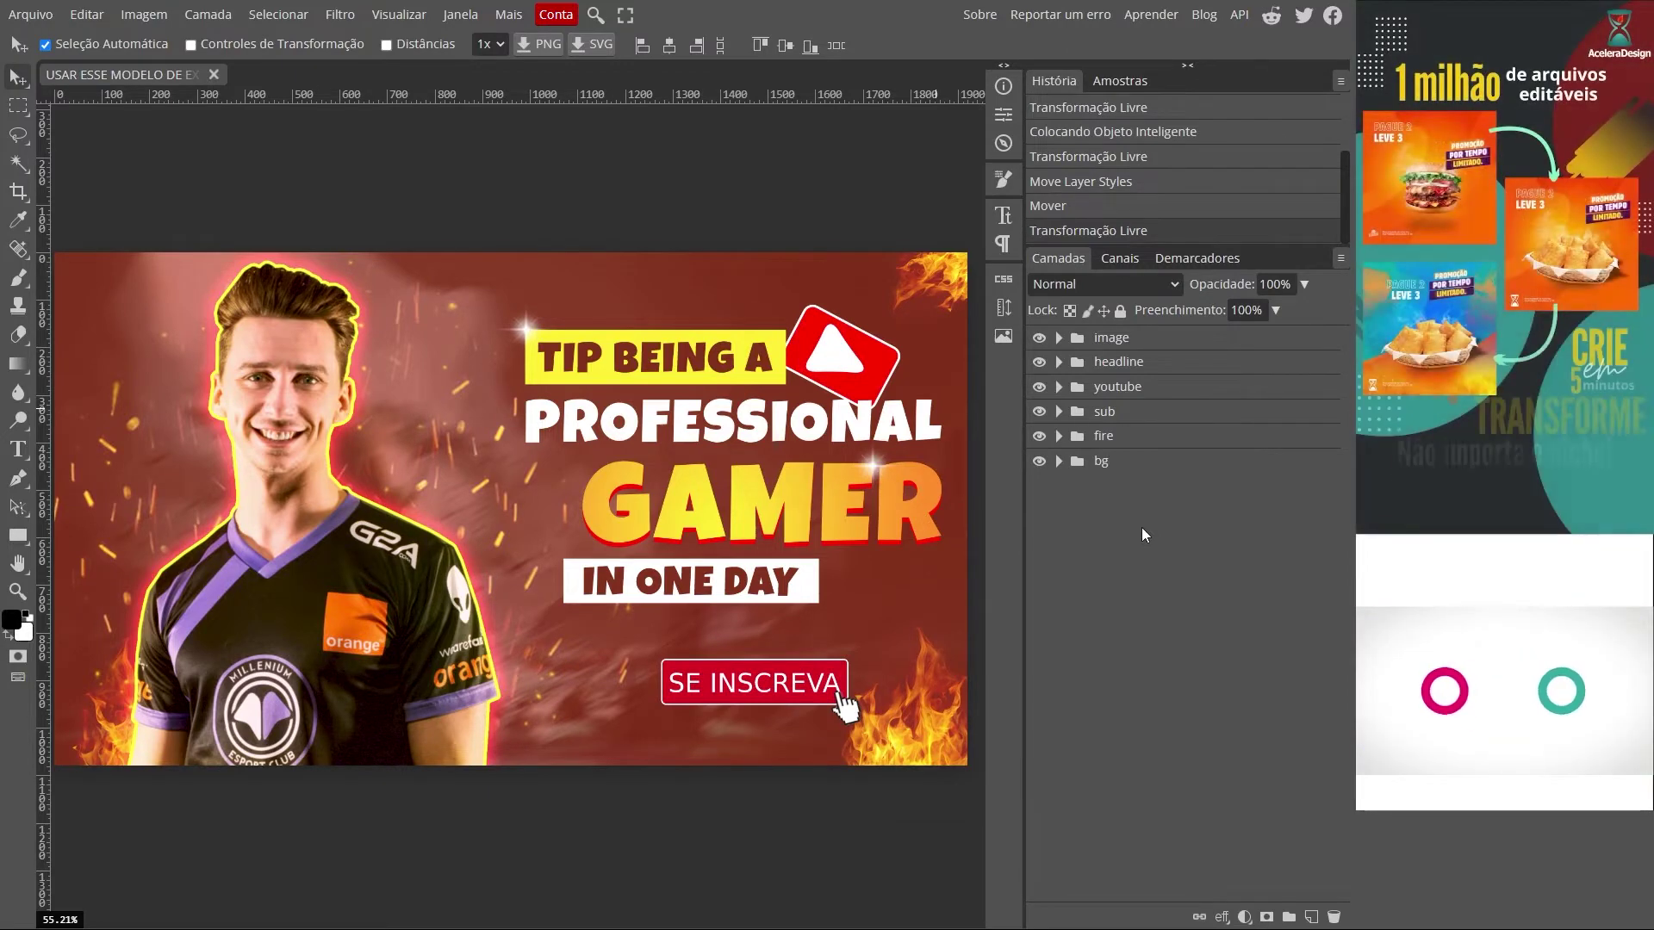
{"action": "left_click", "coordinate": [1059, 362]}
{"action": "left_click", "coordinate": [1334, 540]}
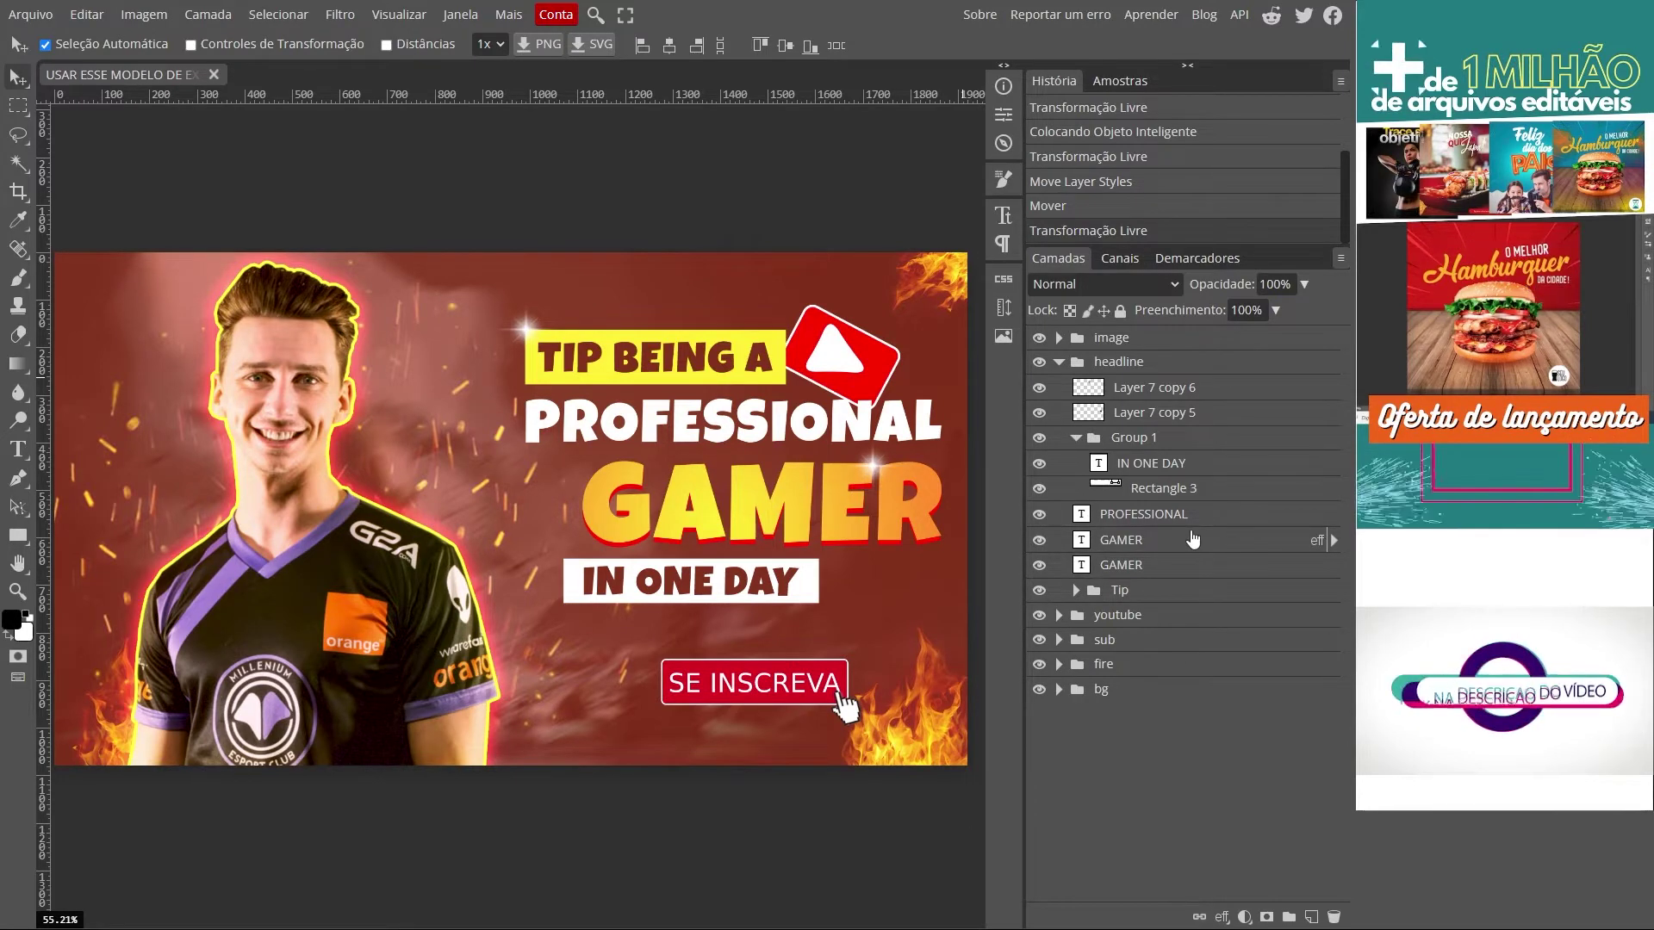
Move the YouTube play icon left beside the player's head, then open the TIP BEING A text
{"action": "left_click", "coordinate": [1076, 615]}
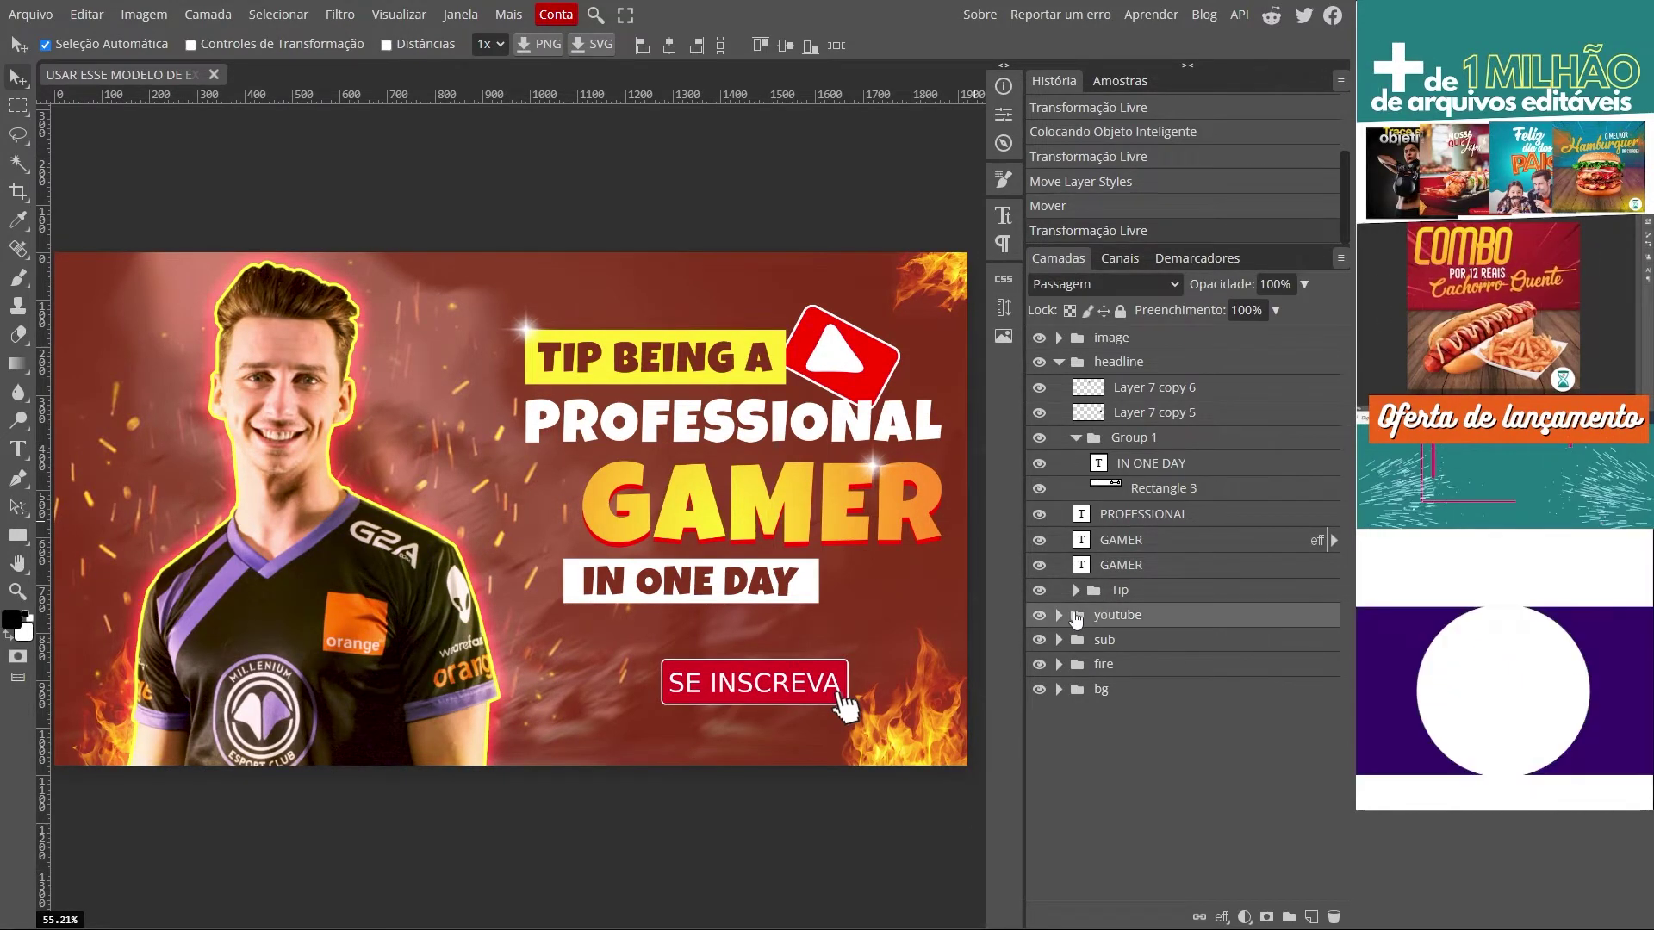
{"action": "left_click", "coordinate": [834, 351]}
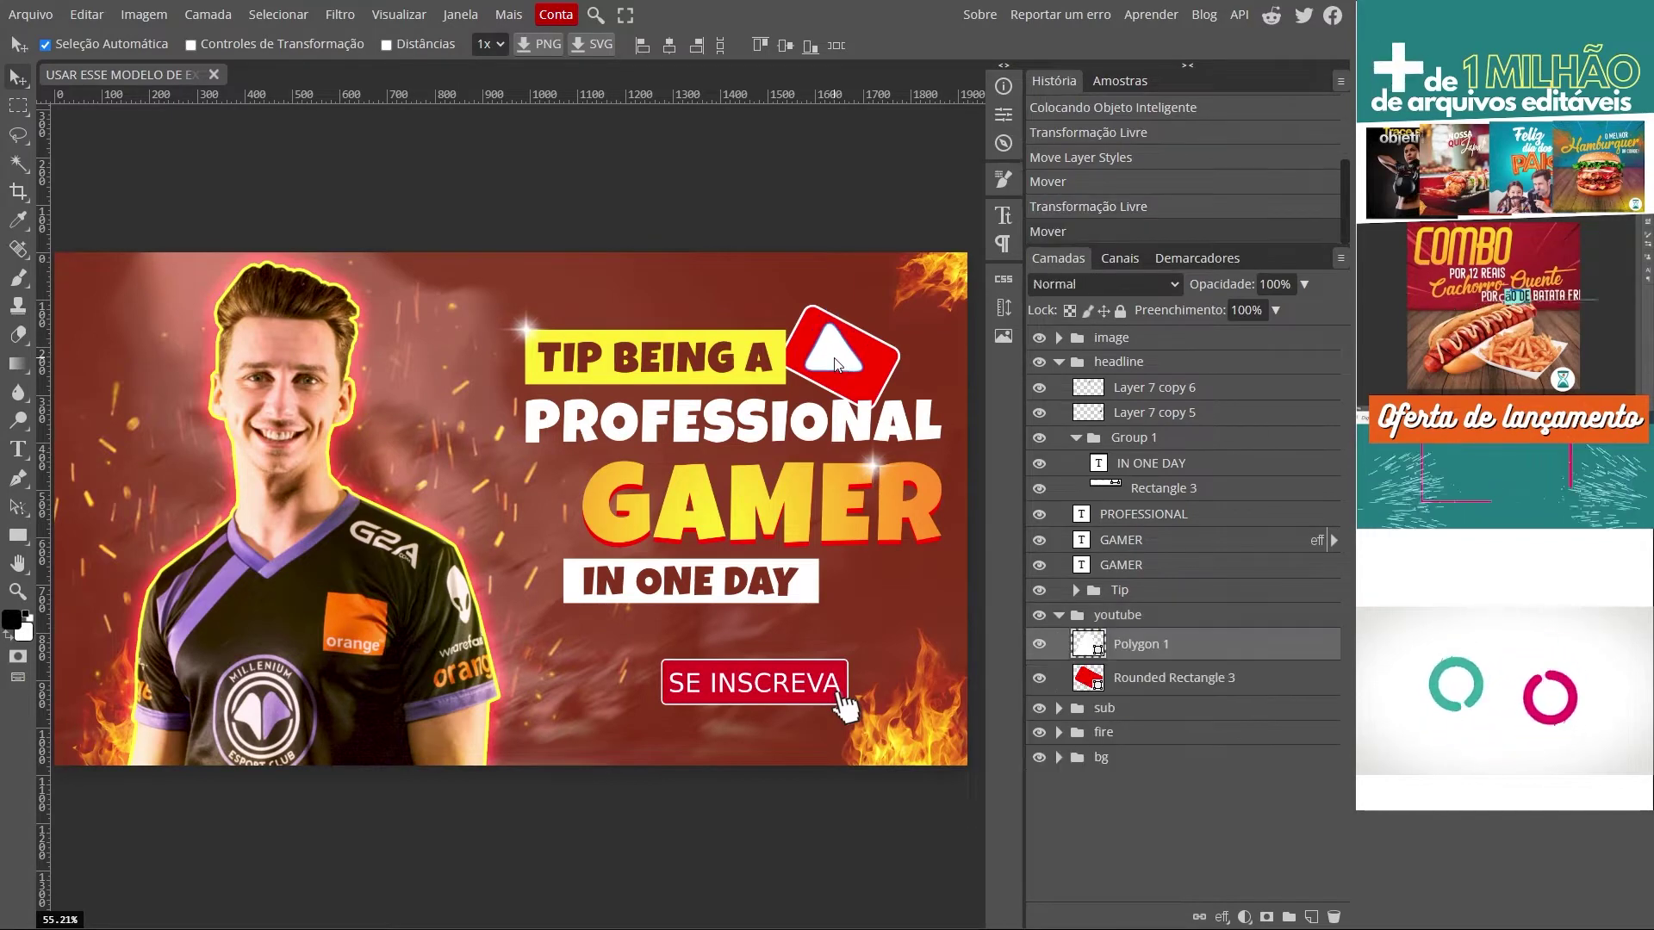
{"action": "key", "text": "ctrl+z"}
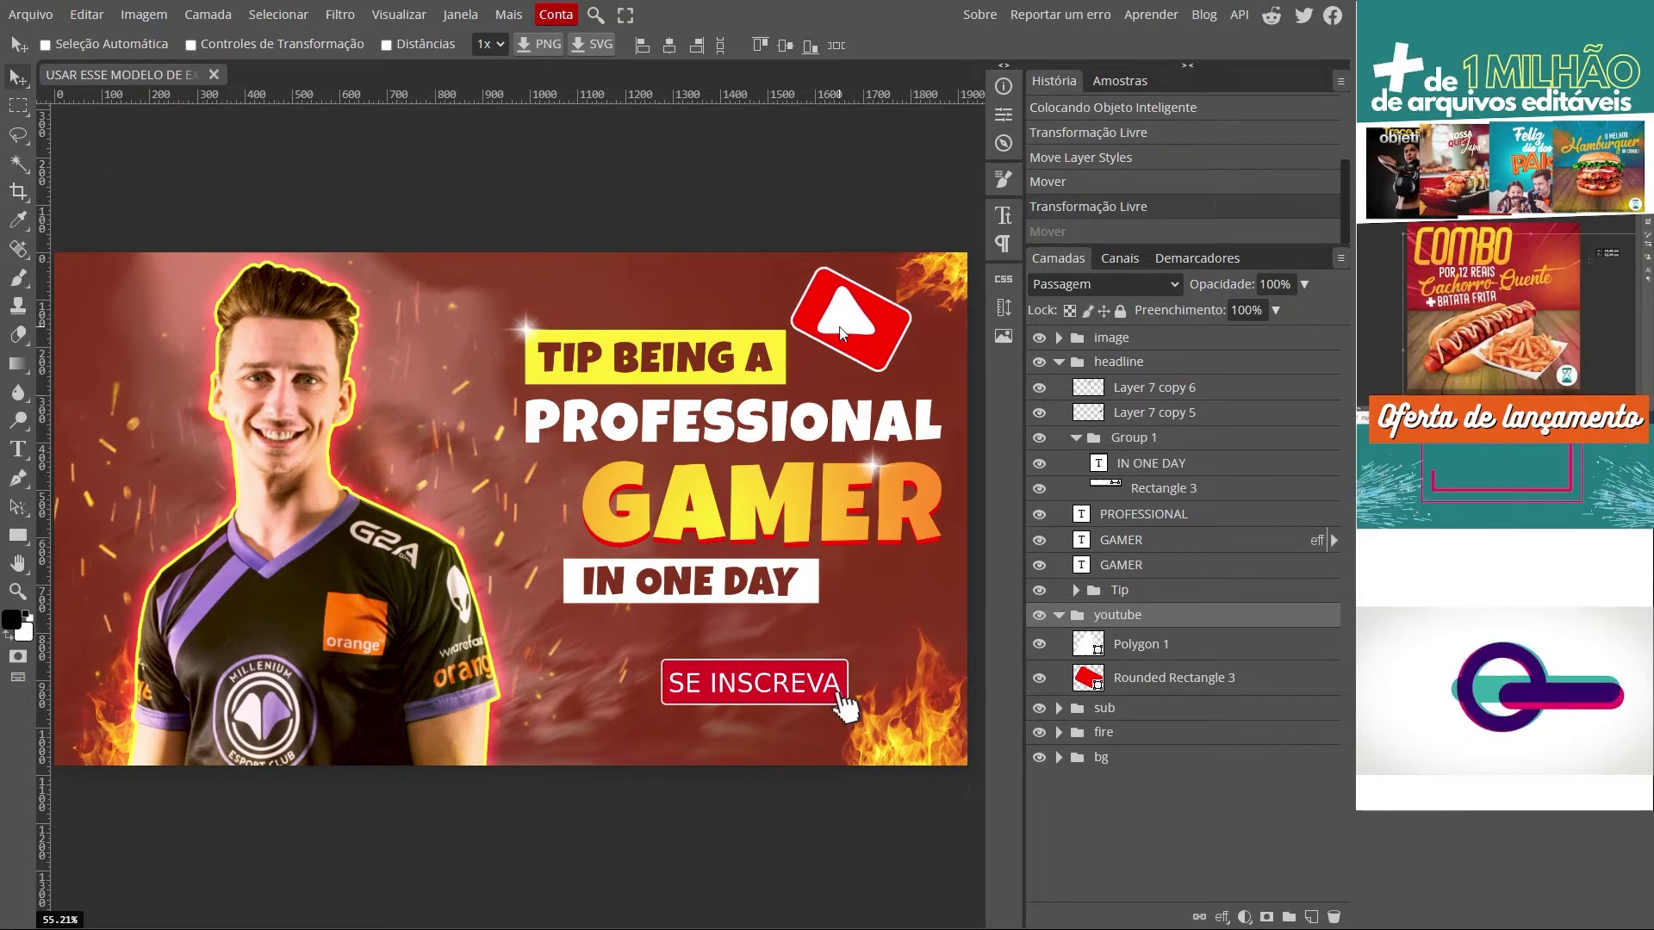
{"action": "left_click_drag", "start_coordinate": [833, 370], "coordinate": [417, 423]}
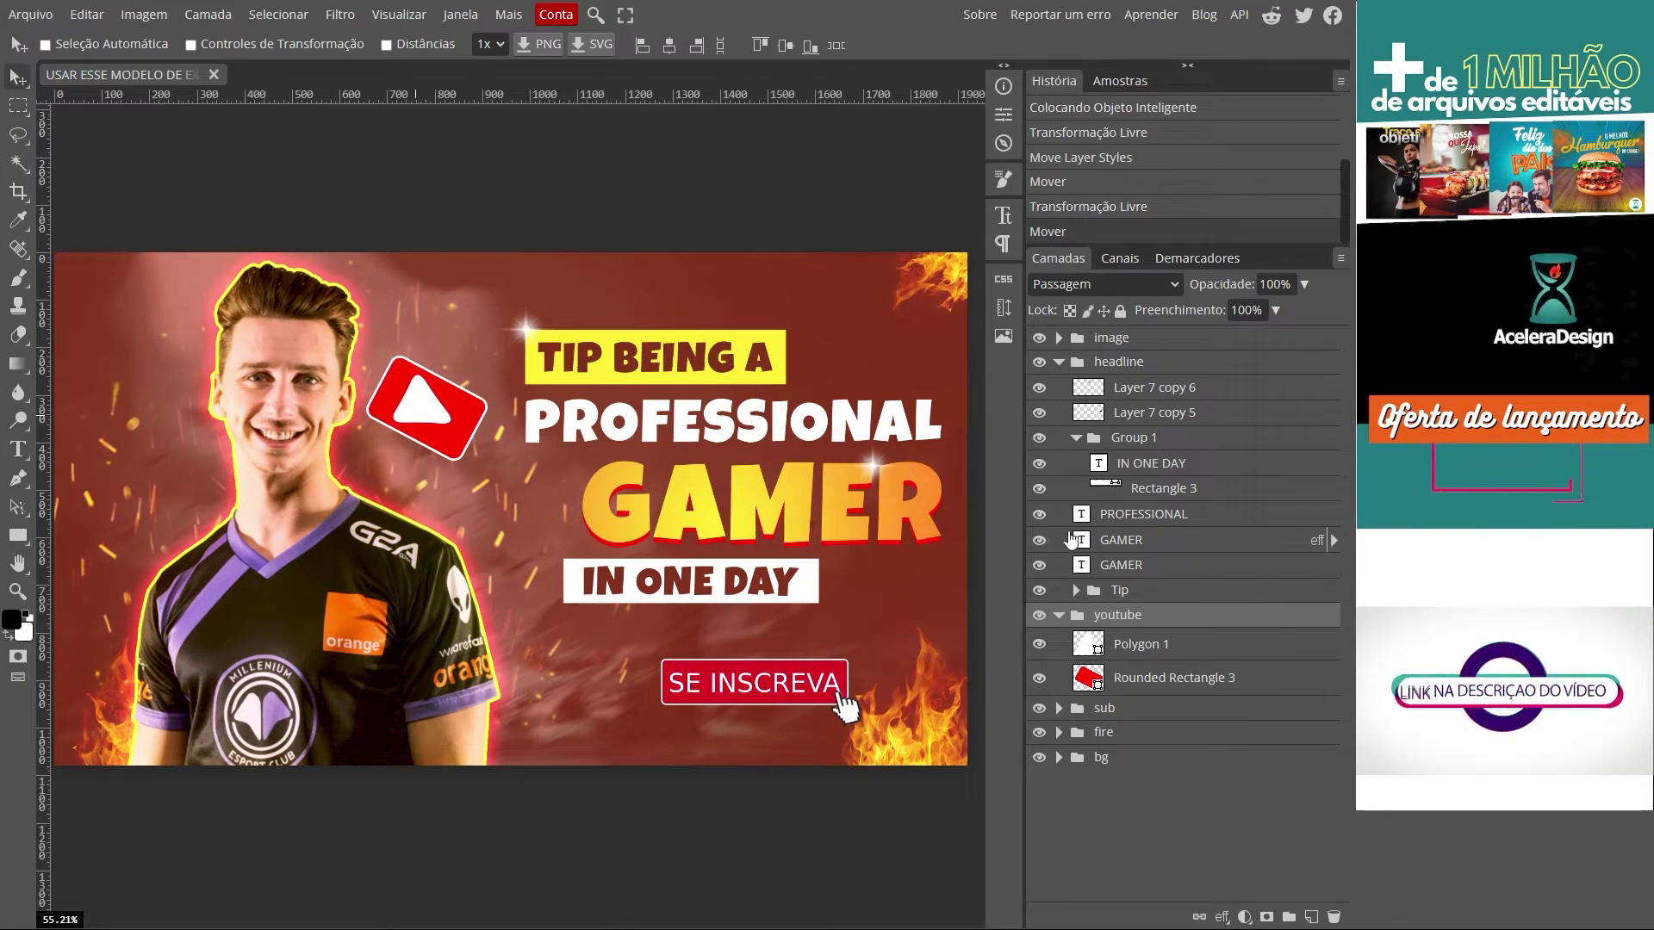
{"action": "double_click", "coordinate": [1081, 539]}
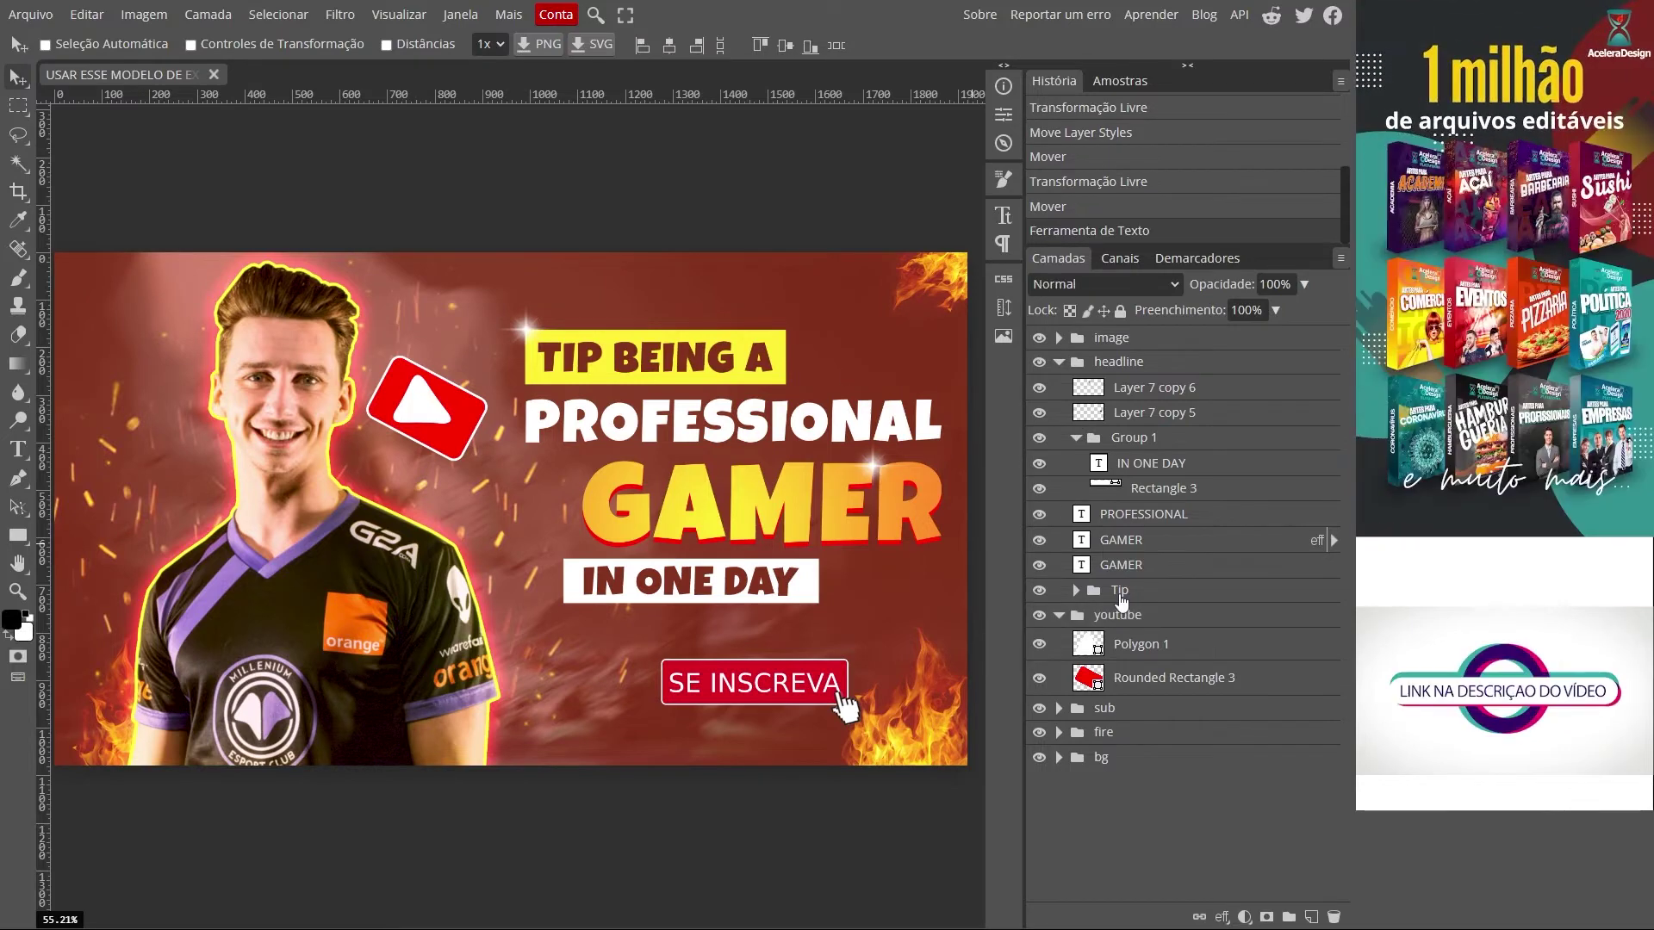
{"action": "left_click", "coordinate": [1077, 591]}
Replace the TIP BEING A text with COMO SE TORNAR and widen the yellow bar to fit
{"action": "double_click", "coordinate": [1099, 615]}
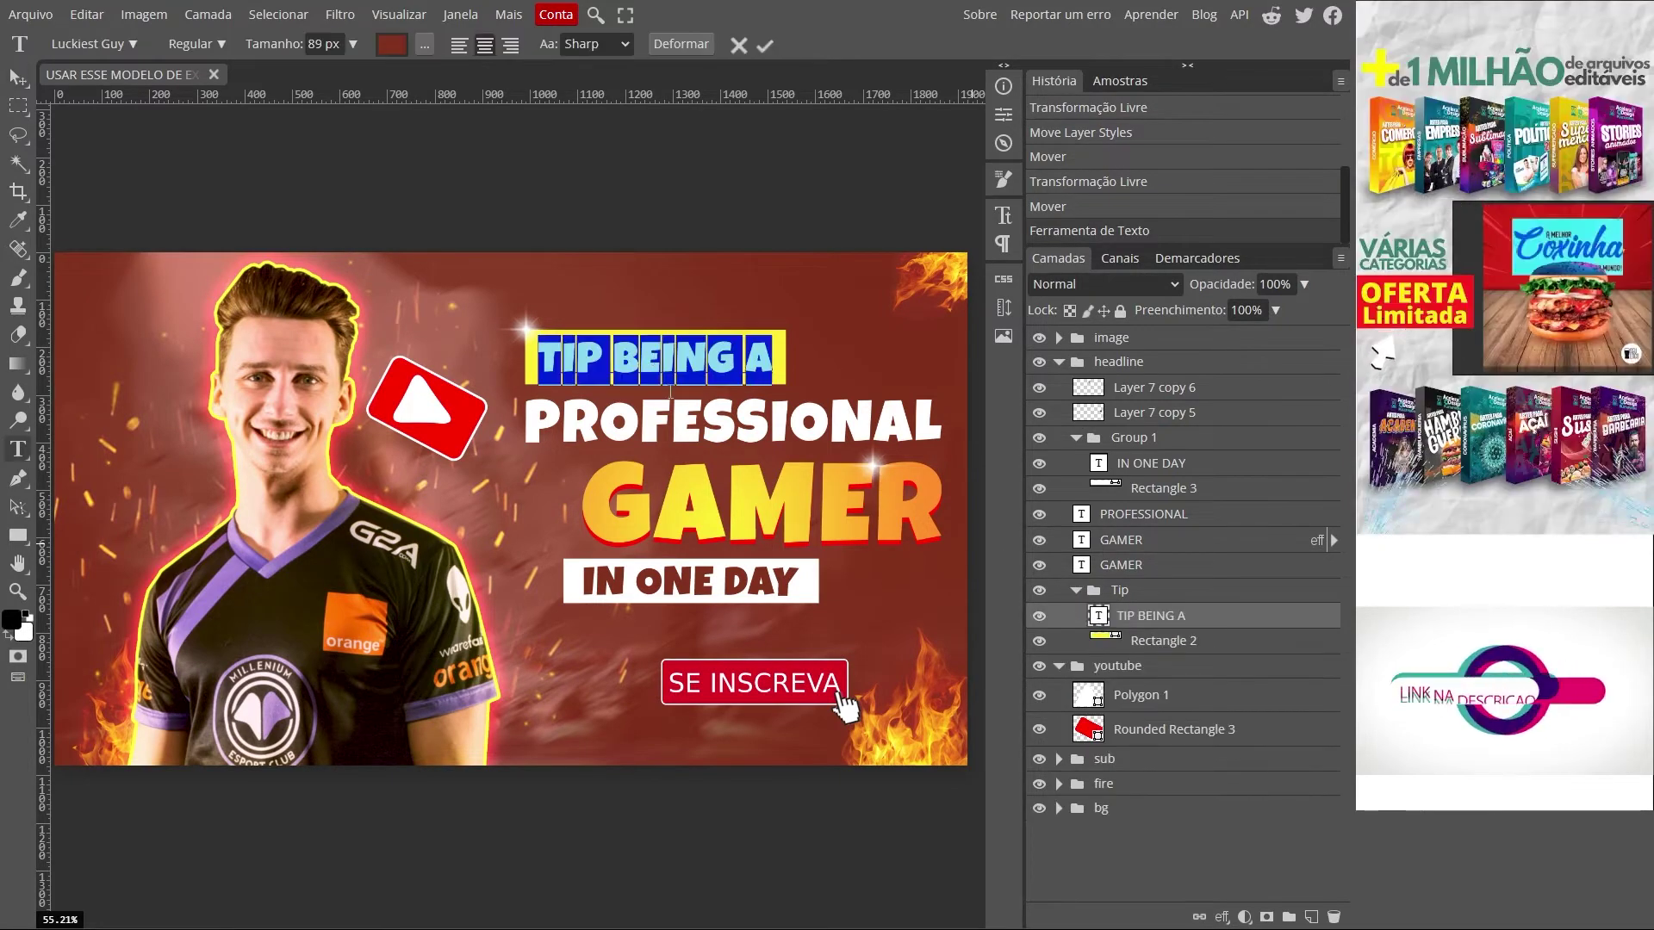
{"action": "type", "text": "COMO S"}
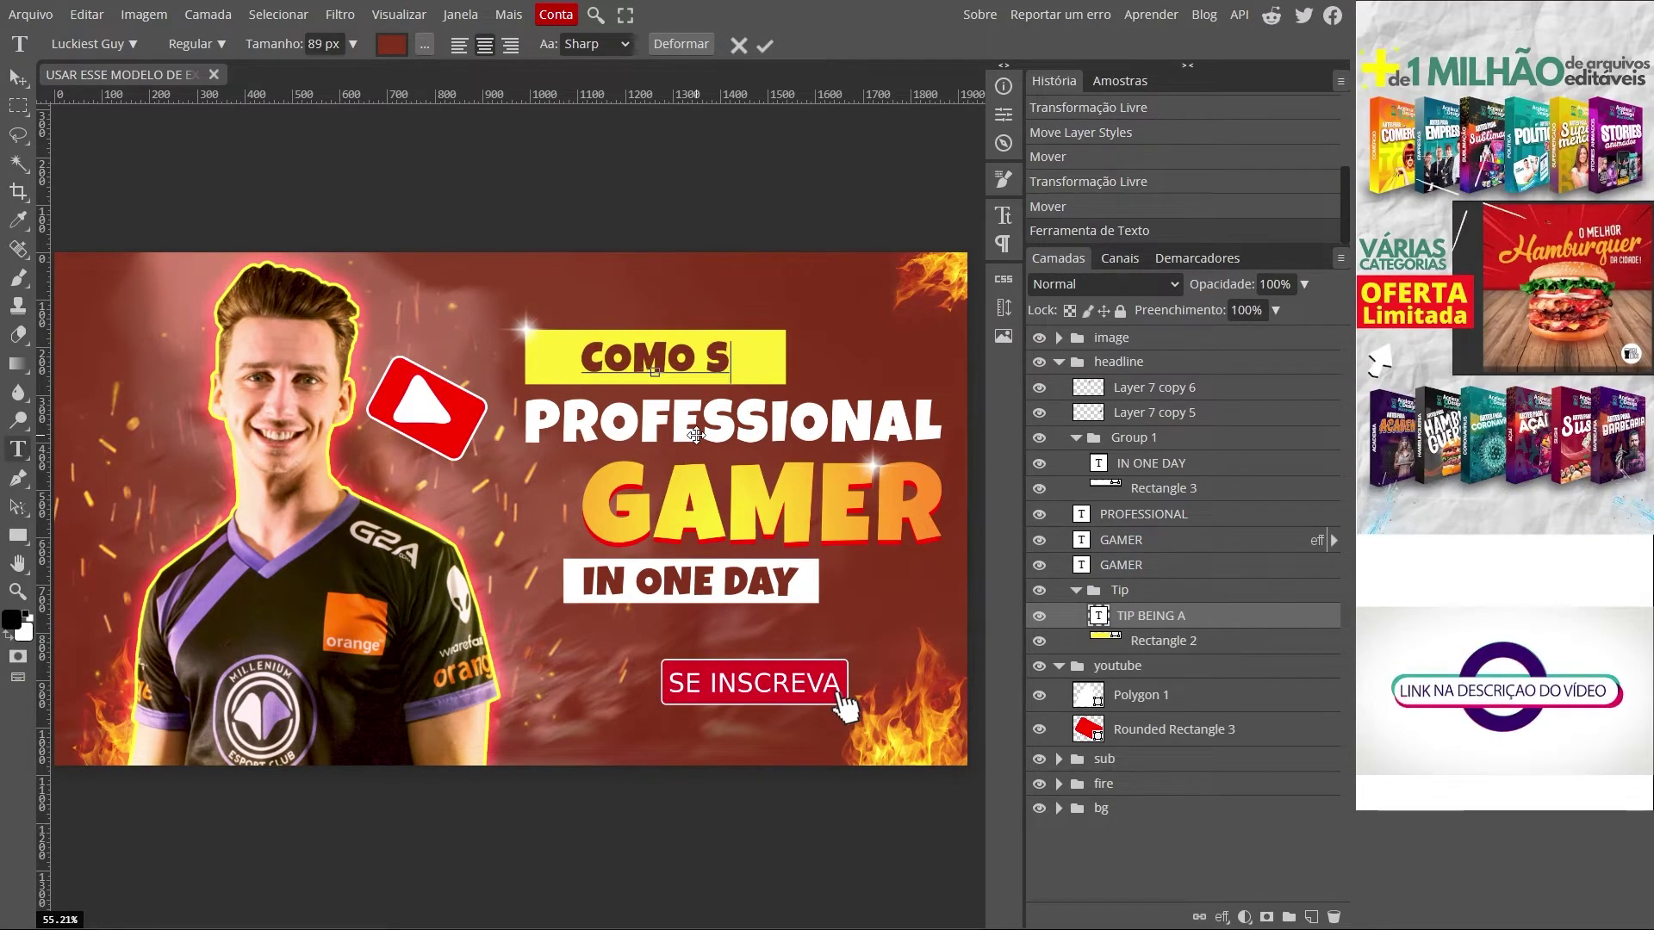
{"action": "type", "text": "E TORNAR"}
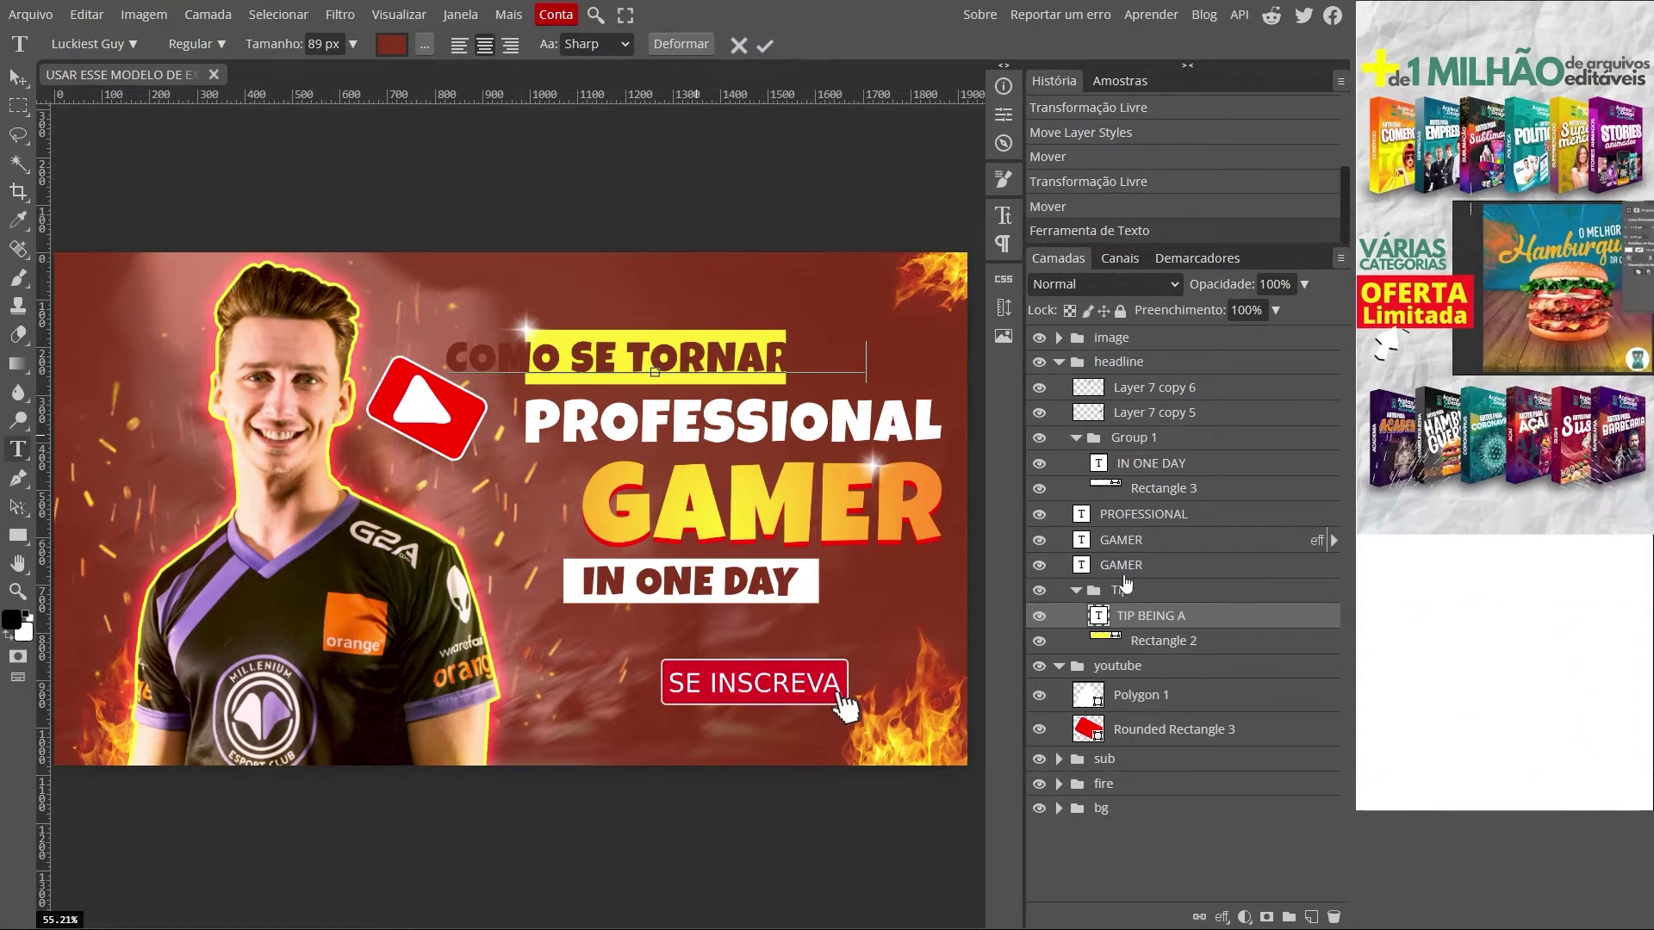
{"action": "left_click", "coordinate": [1156, 646]}
{"action": "key", "text": "ctrl+alt+t"}
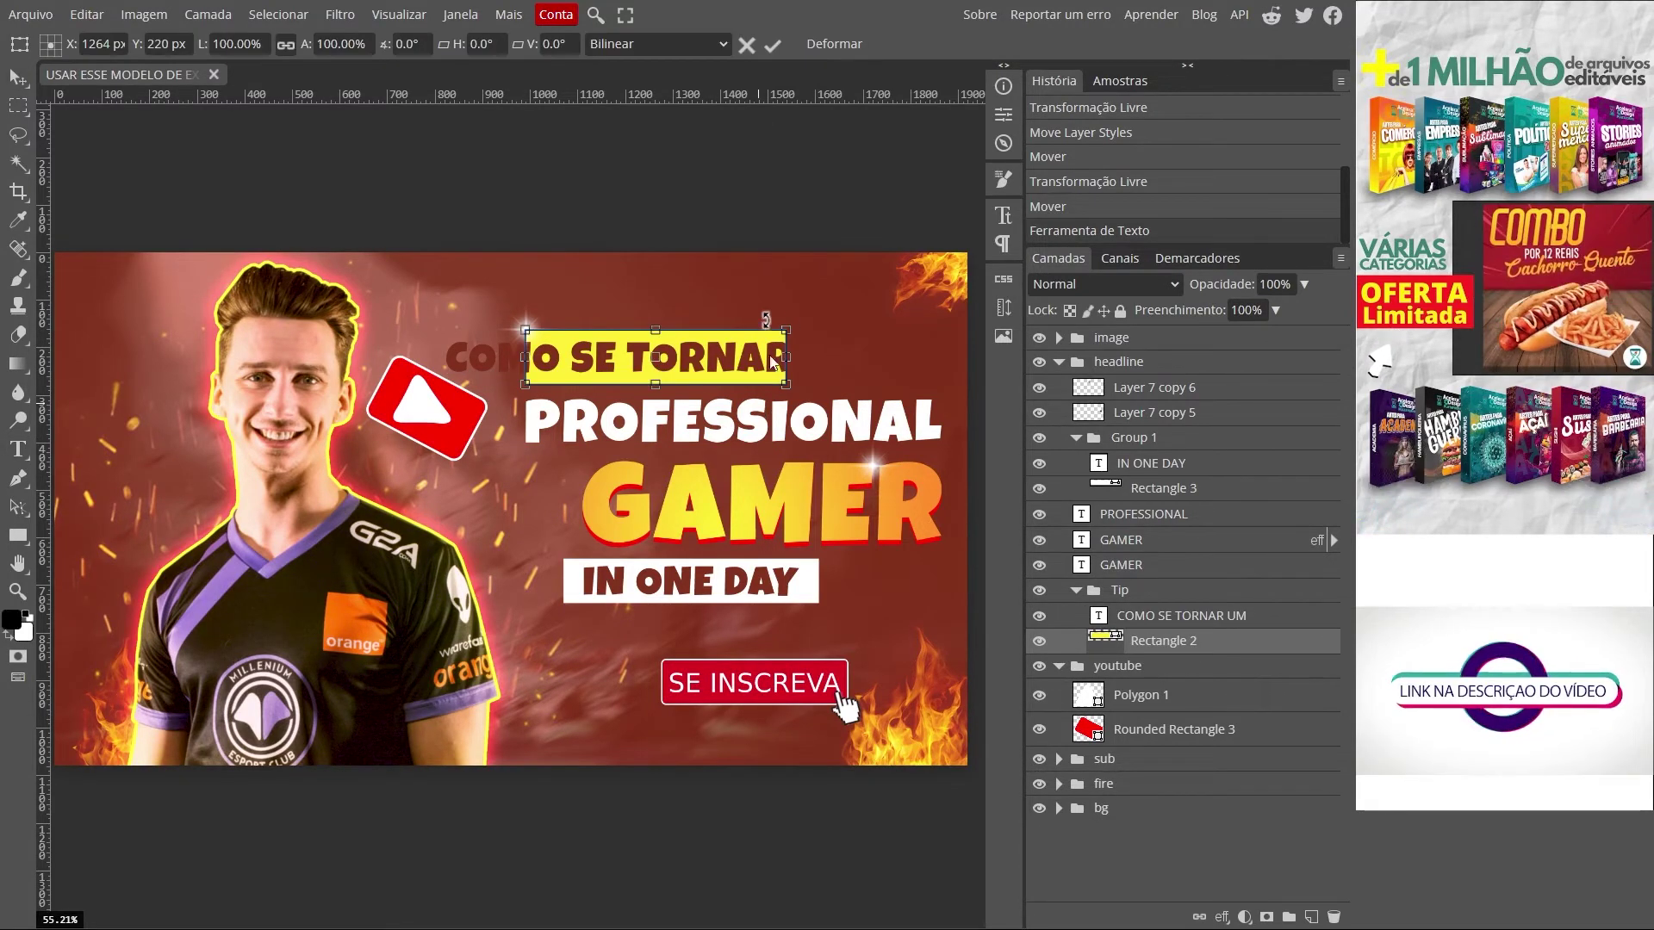
{"action": "left_click_drag", "start_coordinate": [874, 352], "coordinate": [950, 353]}
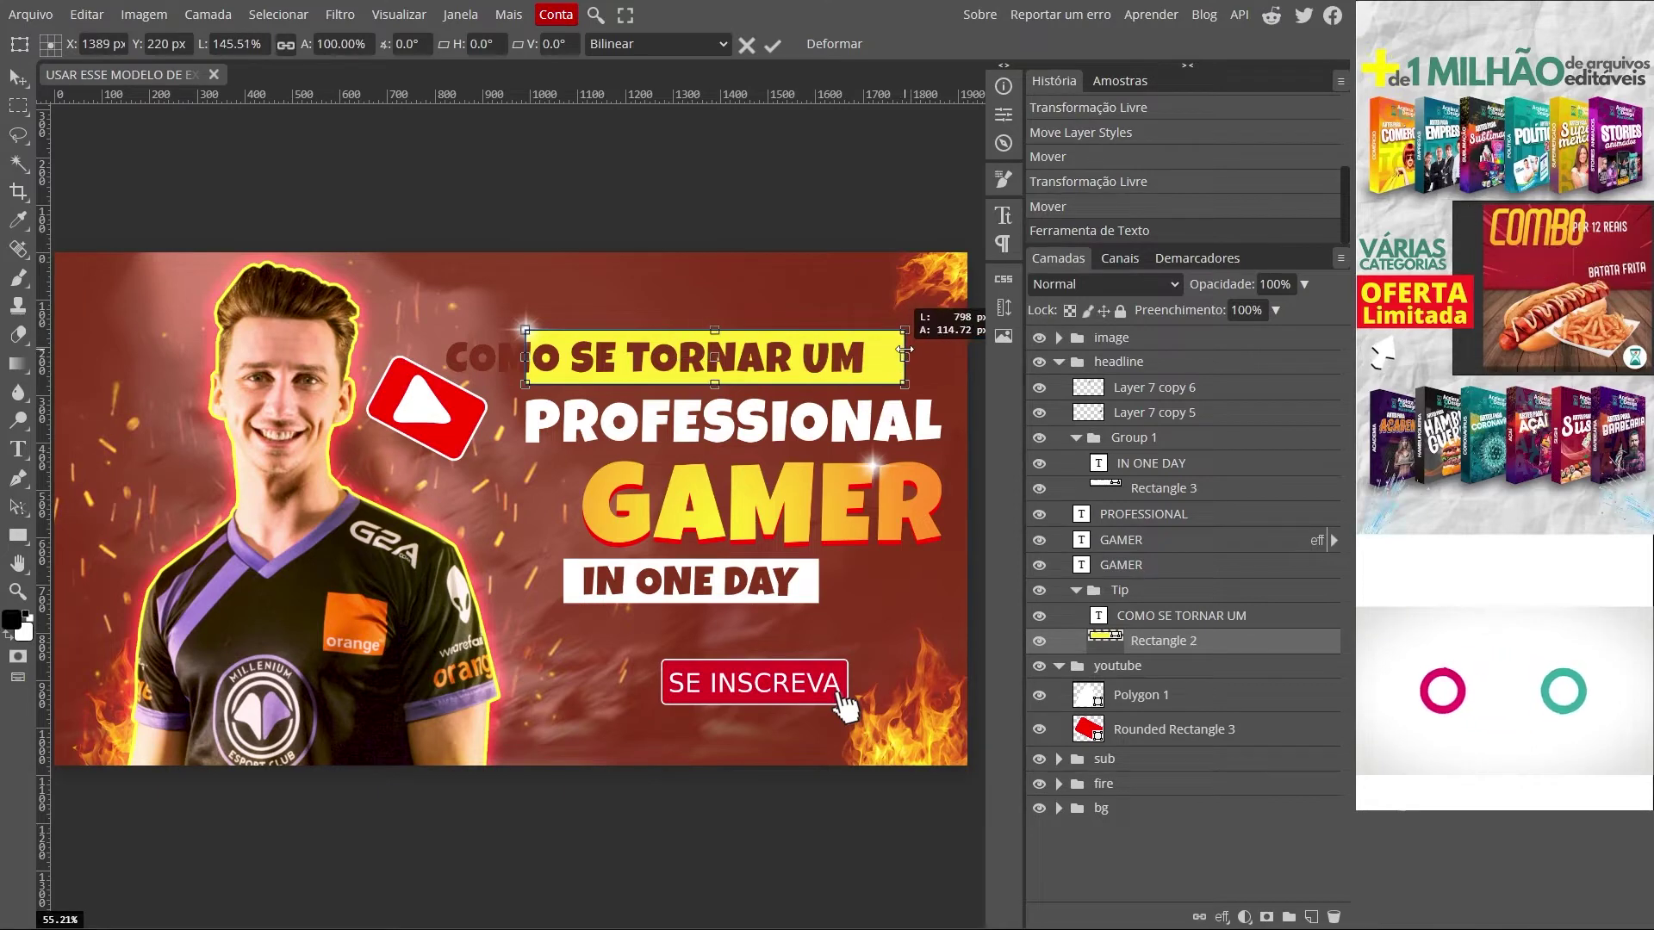
{"action": "left_click_drag", "start_coordinate": [526, 358], "coordinate": [435, 358]}
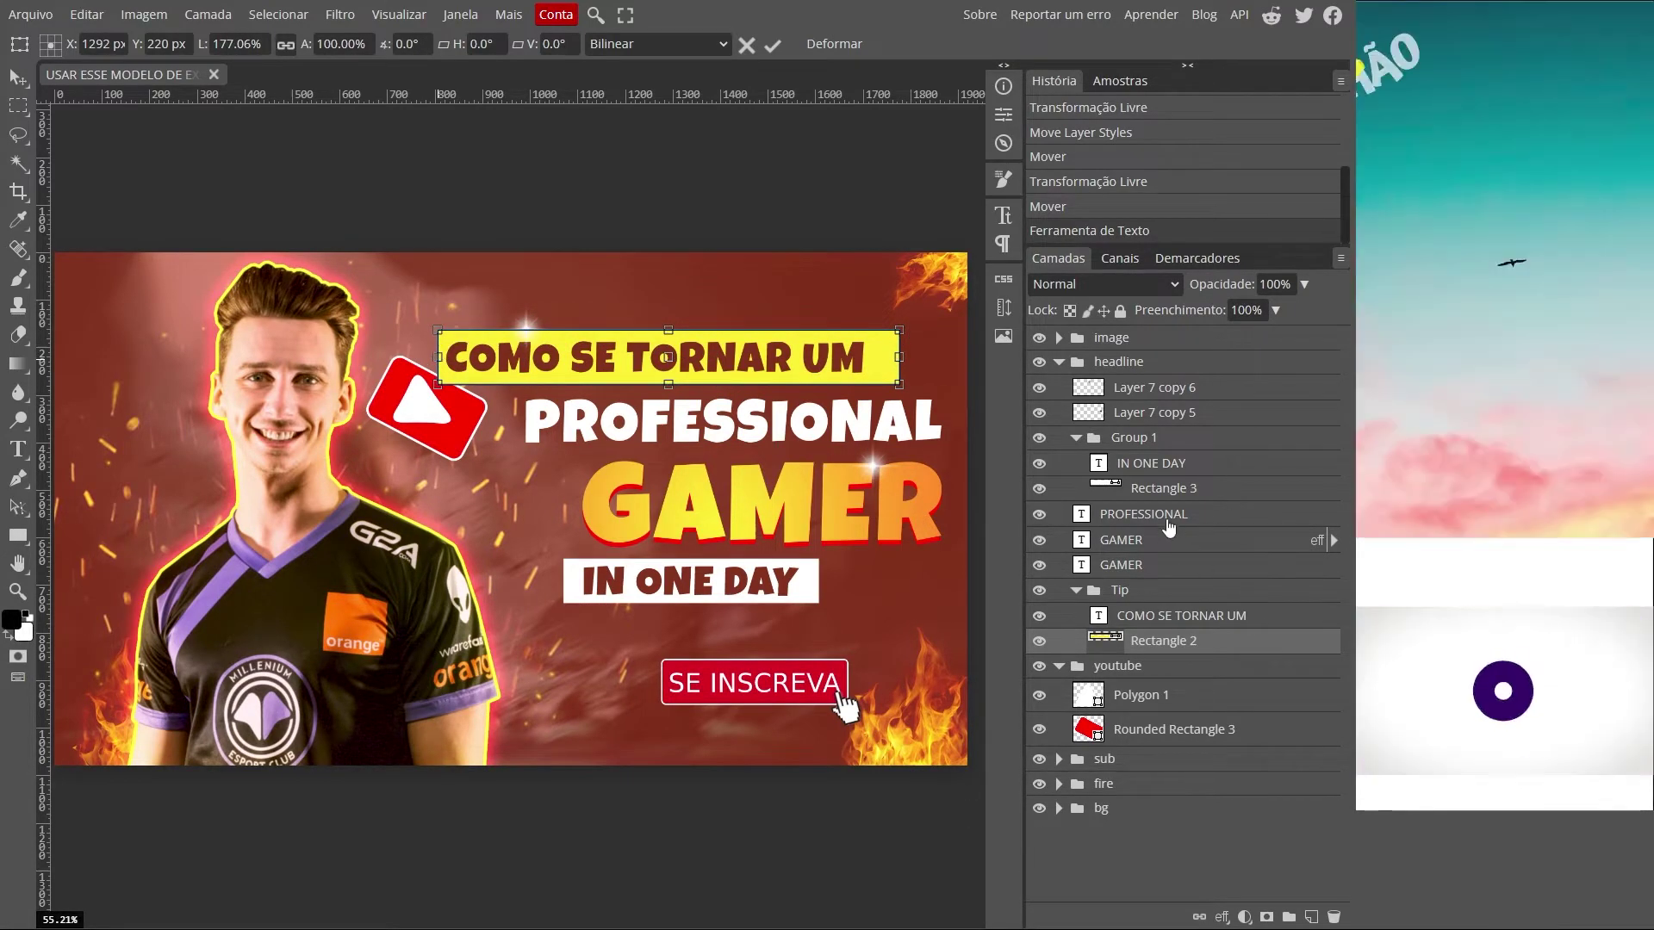
Move the YouTube logo to the top-right corner and pull in the yellow bar's right end
{"action": "left_click", "coordinate": [1120, 675]}
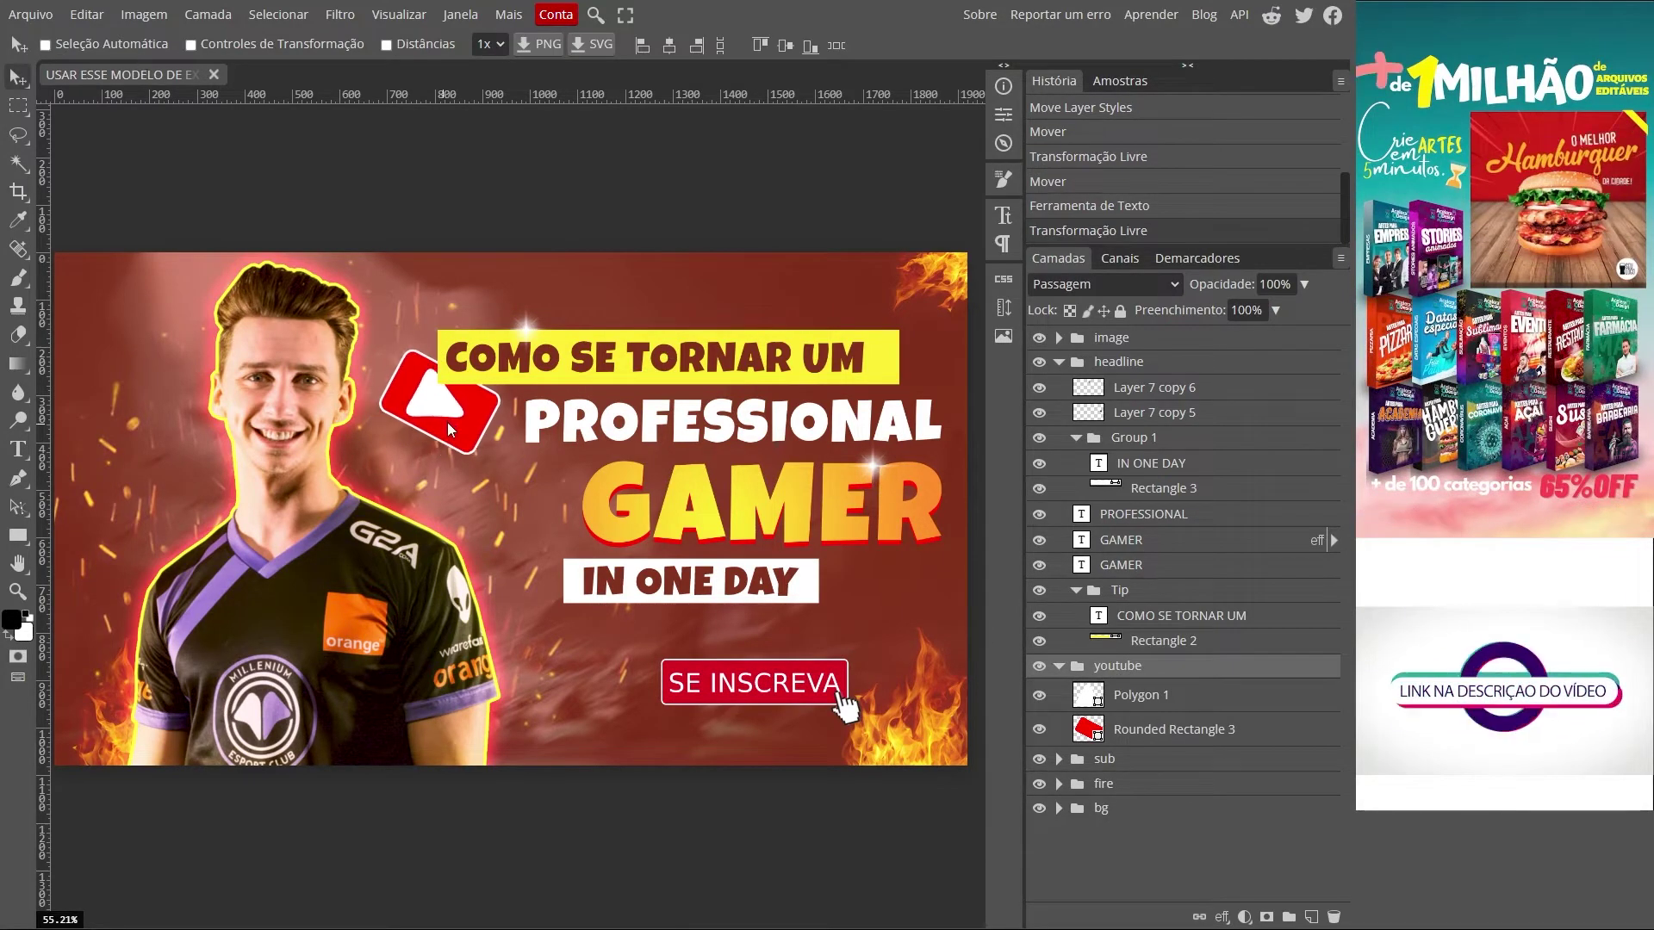
{"action": "left_click_drag", "start_coordinate": [774, 366], "coordinate": [902, 341]}
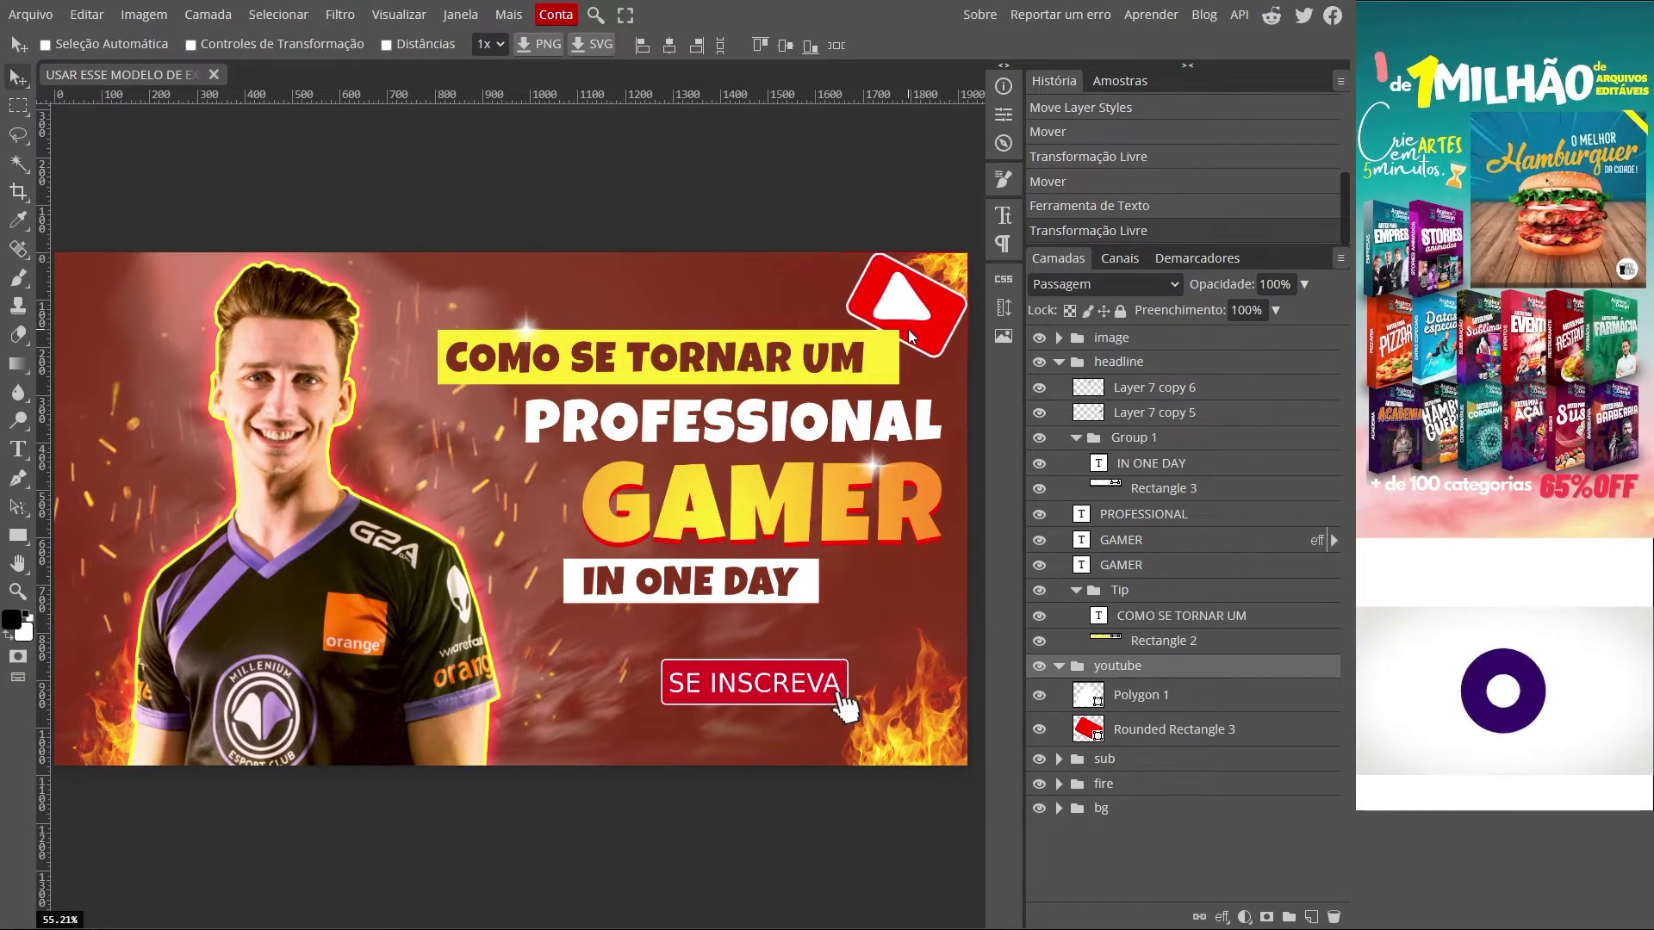
{"action": "left_click_drag", "start_coordinate": [902, 341], "coordinate": [908, 338]}
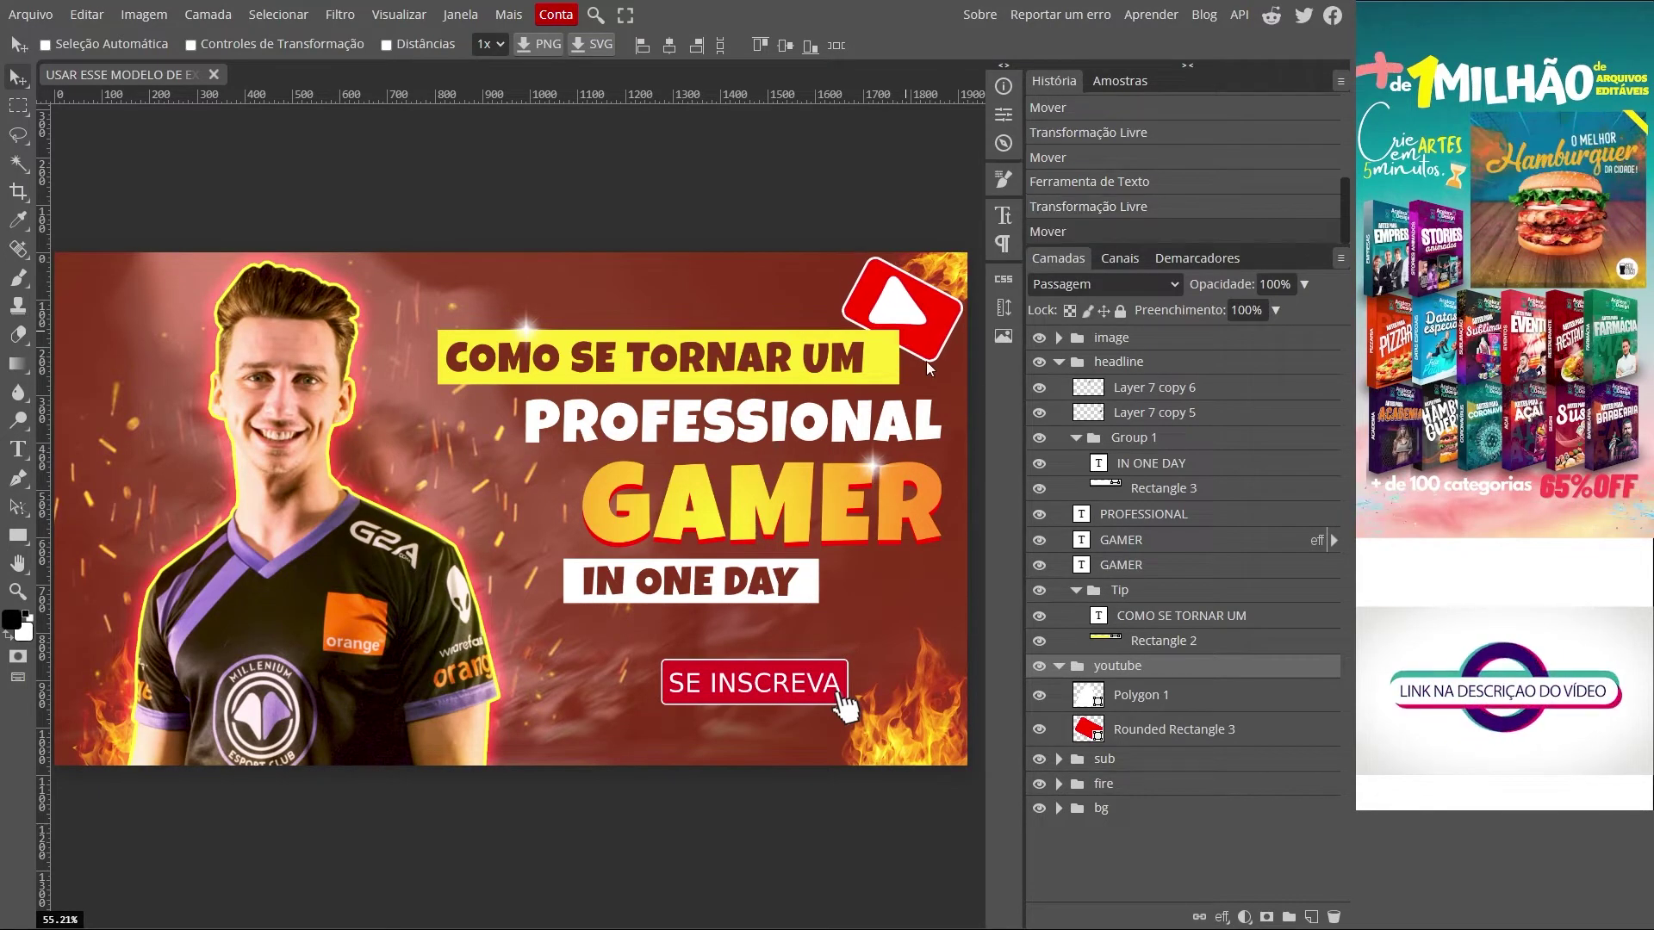
{"action": "left_click", "coordinate": [823, 379], "text": "ctrl"}
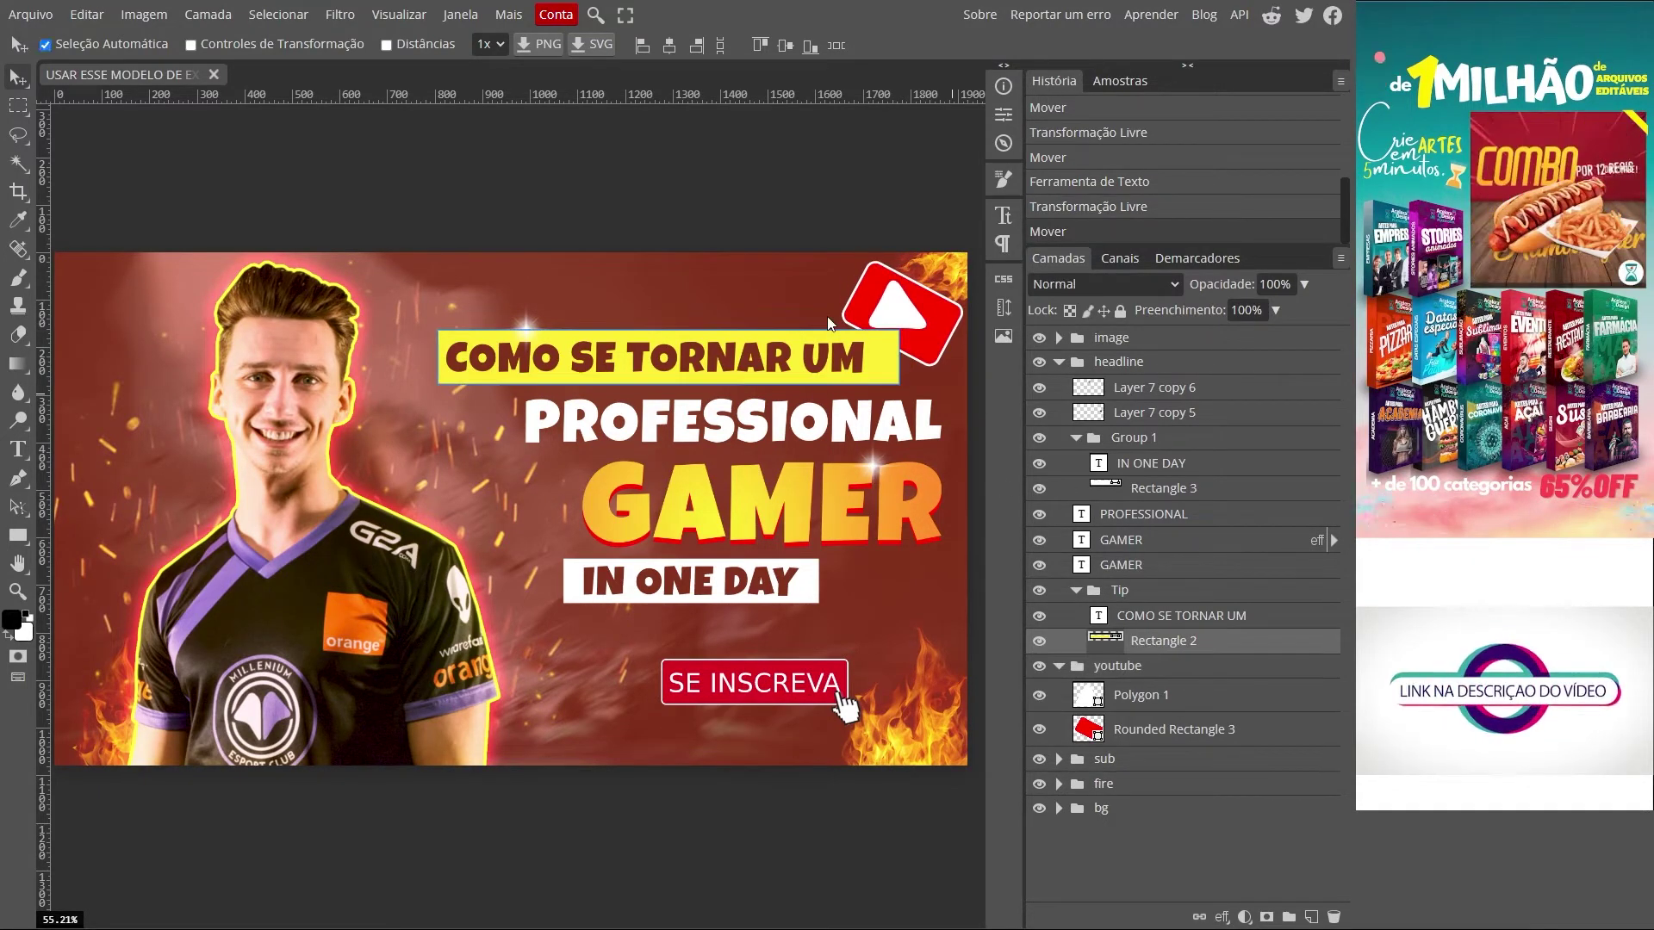
{"action": "key", "text": "ctrl+t"}
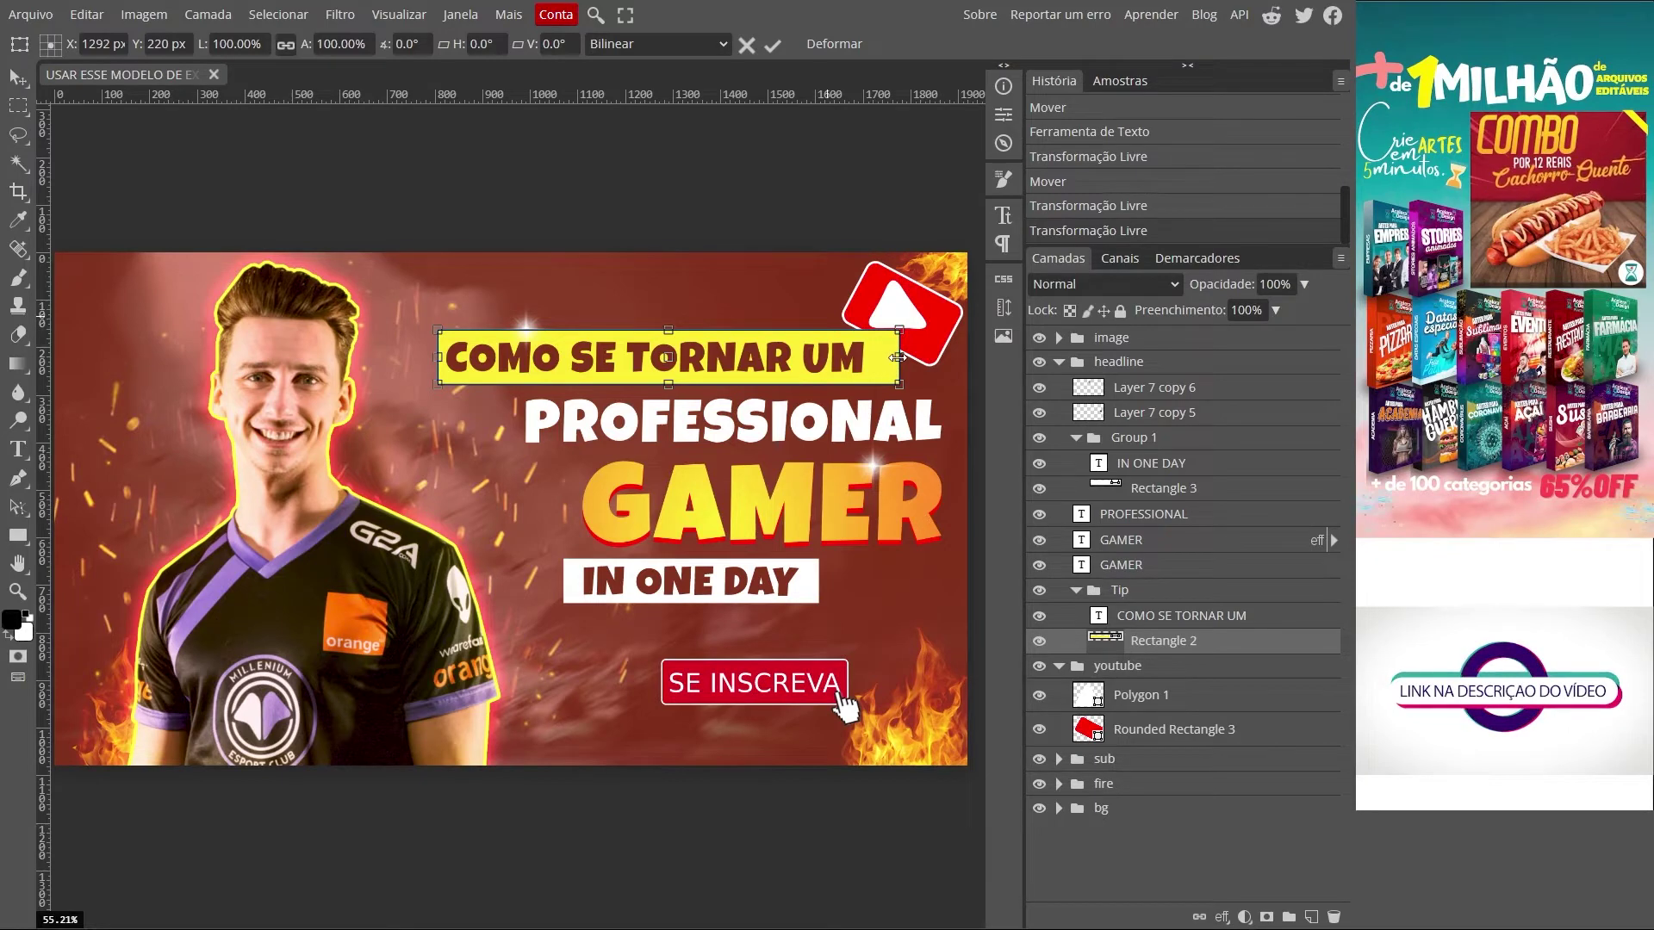
{"action": "left_click_drag", "start_coordinate": [897, 357], "coordinate": [878, 357]}
{"action": "left_click", "coordinate": [774, 45]}
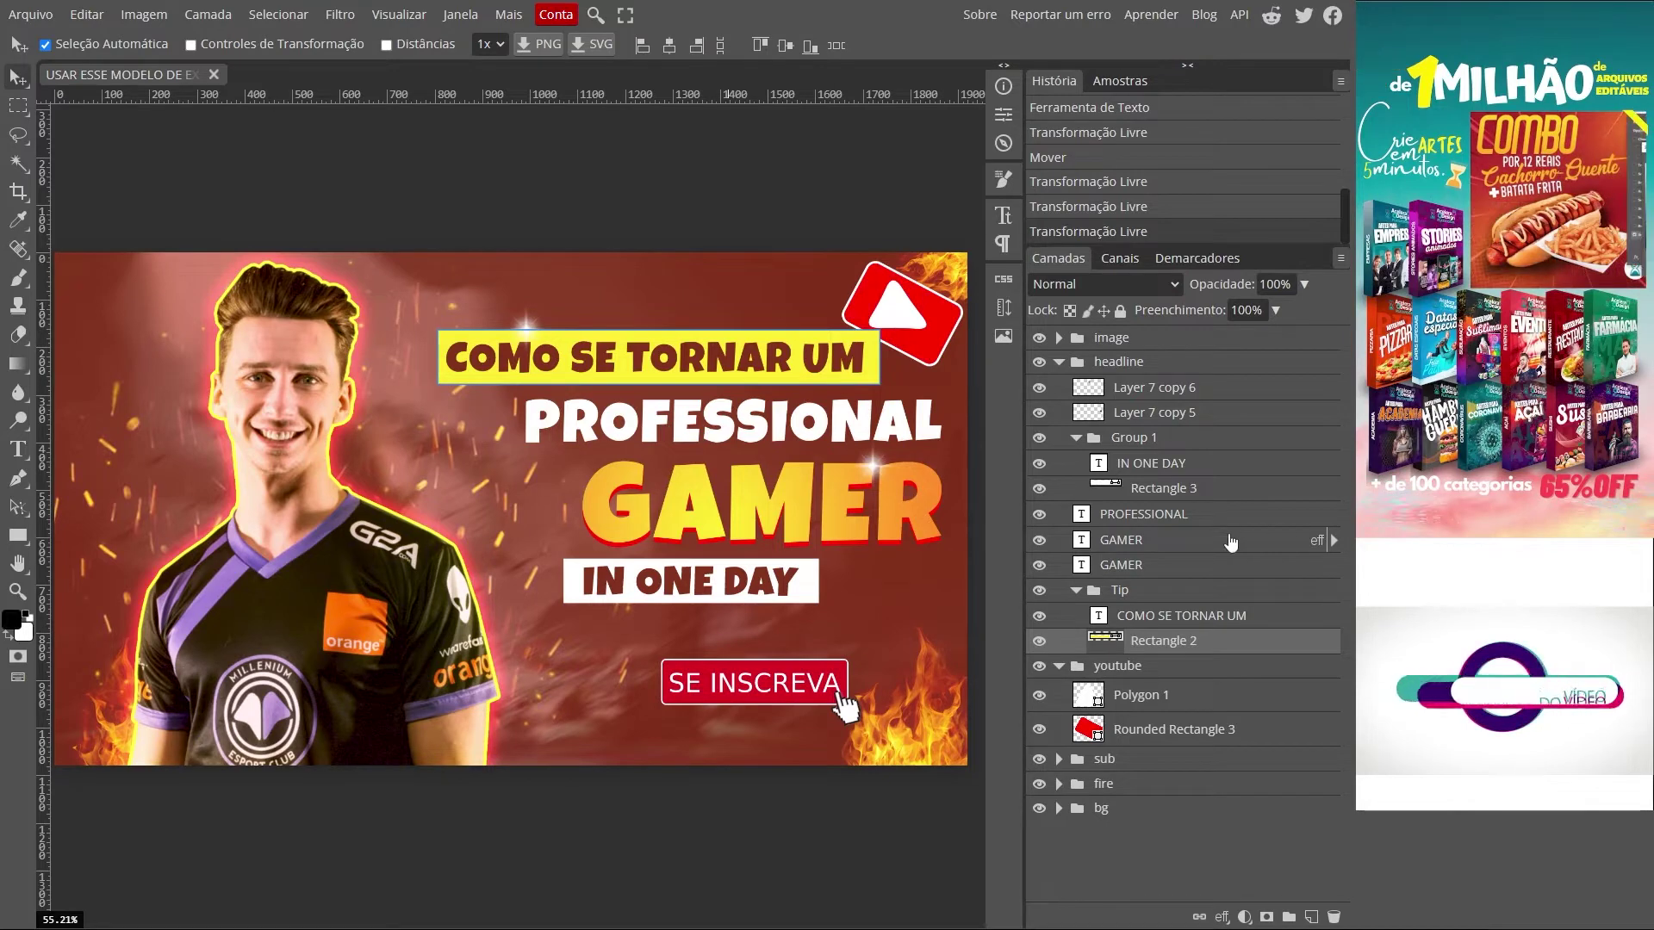
{"action": "double_click", "coordinate": [734, 433]}
Correct the word PROFESSIONAL to PROFISSIONAL in the headline text
{"action": "left_click", "coordinate": [742, 438]}
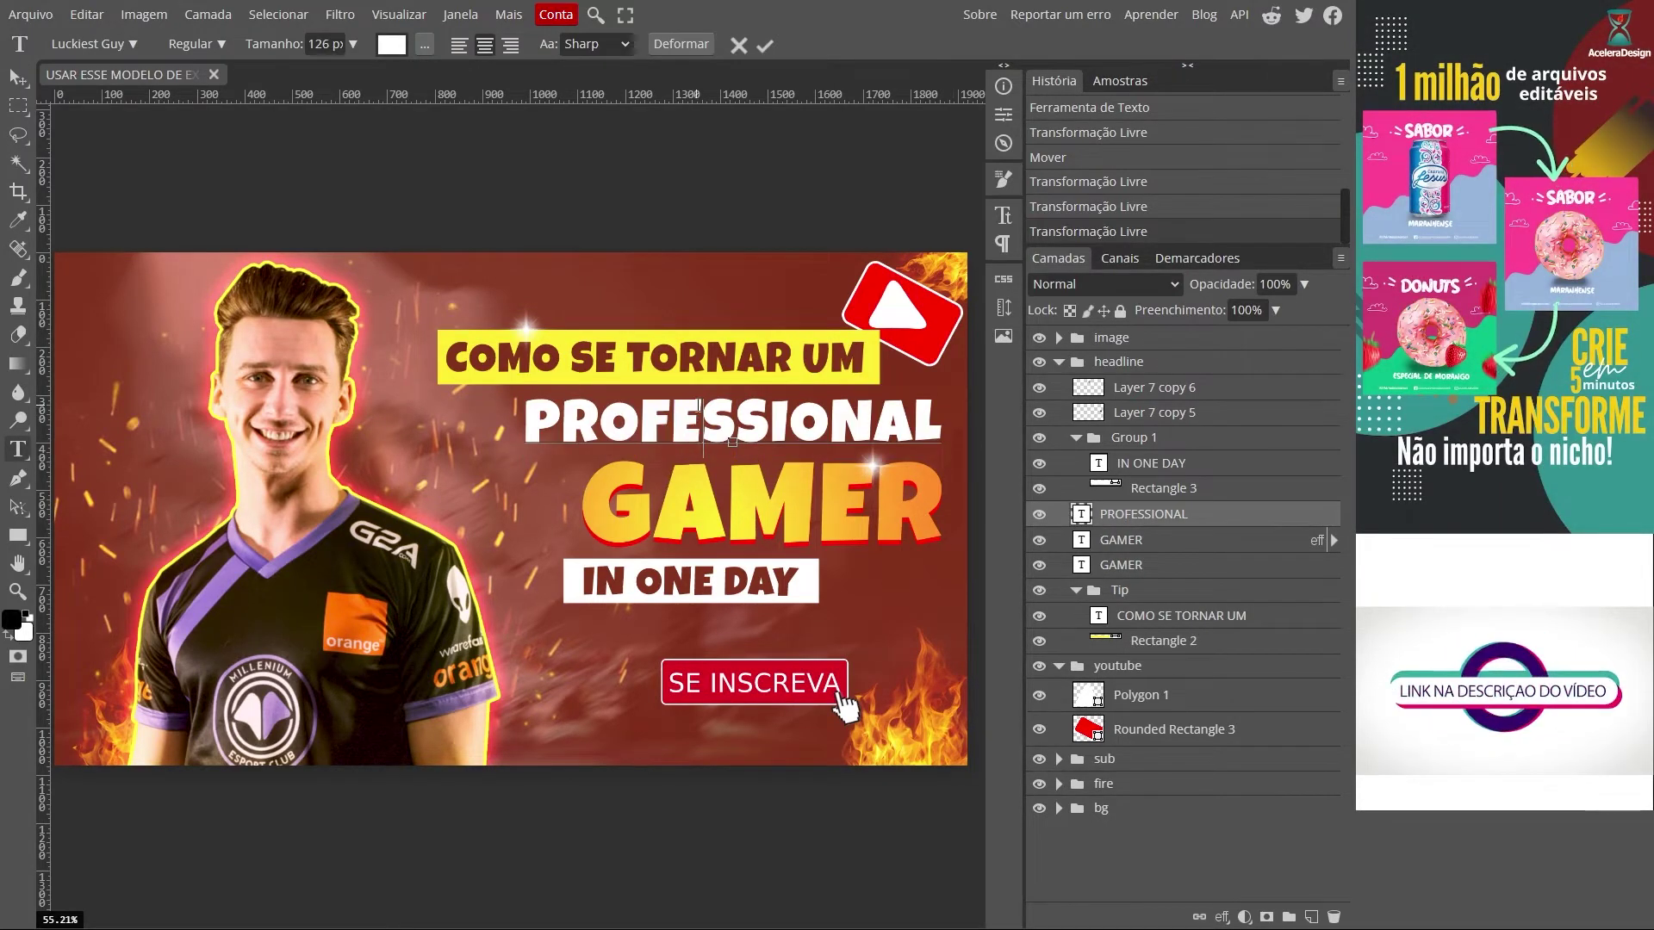
{"action": "key", "text": "BackSpace"}
{"action": "type", "text": "I"}
{"action": "key", "text": "Escape"}
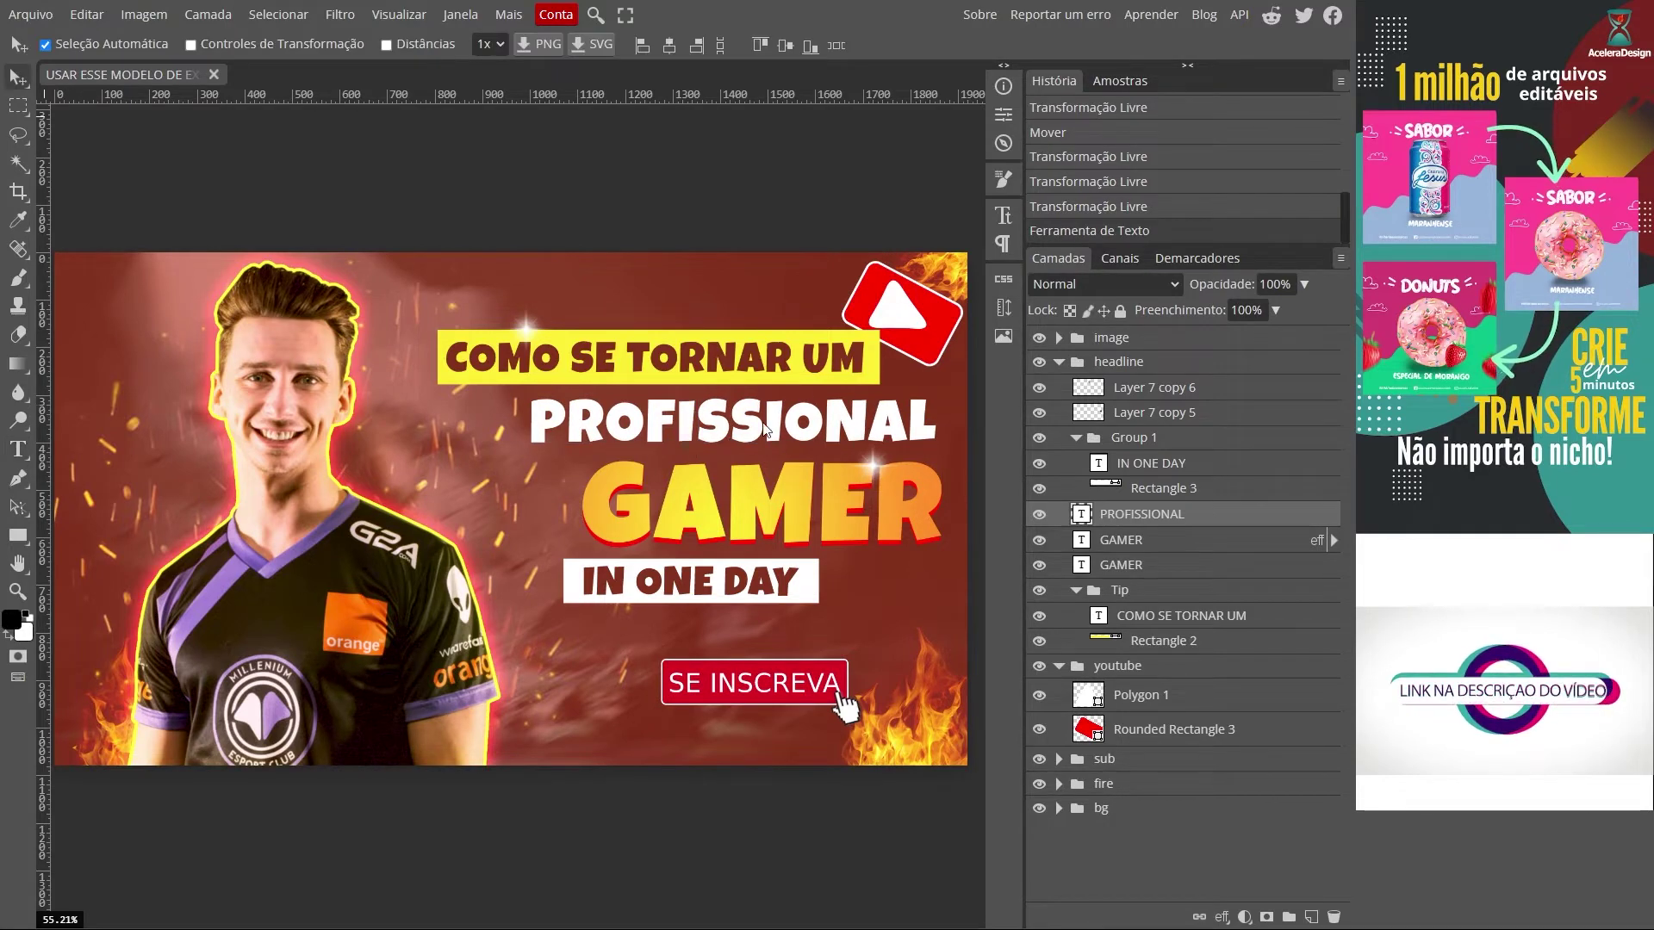
Move PROFISSIONAL down over GAMER and hide it, keeping the yellow GAMER layer visible
{"action": "left_click_drag", "start_coordinate": [746, 426], "coordinate": [743, 544]}
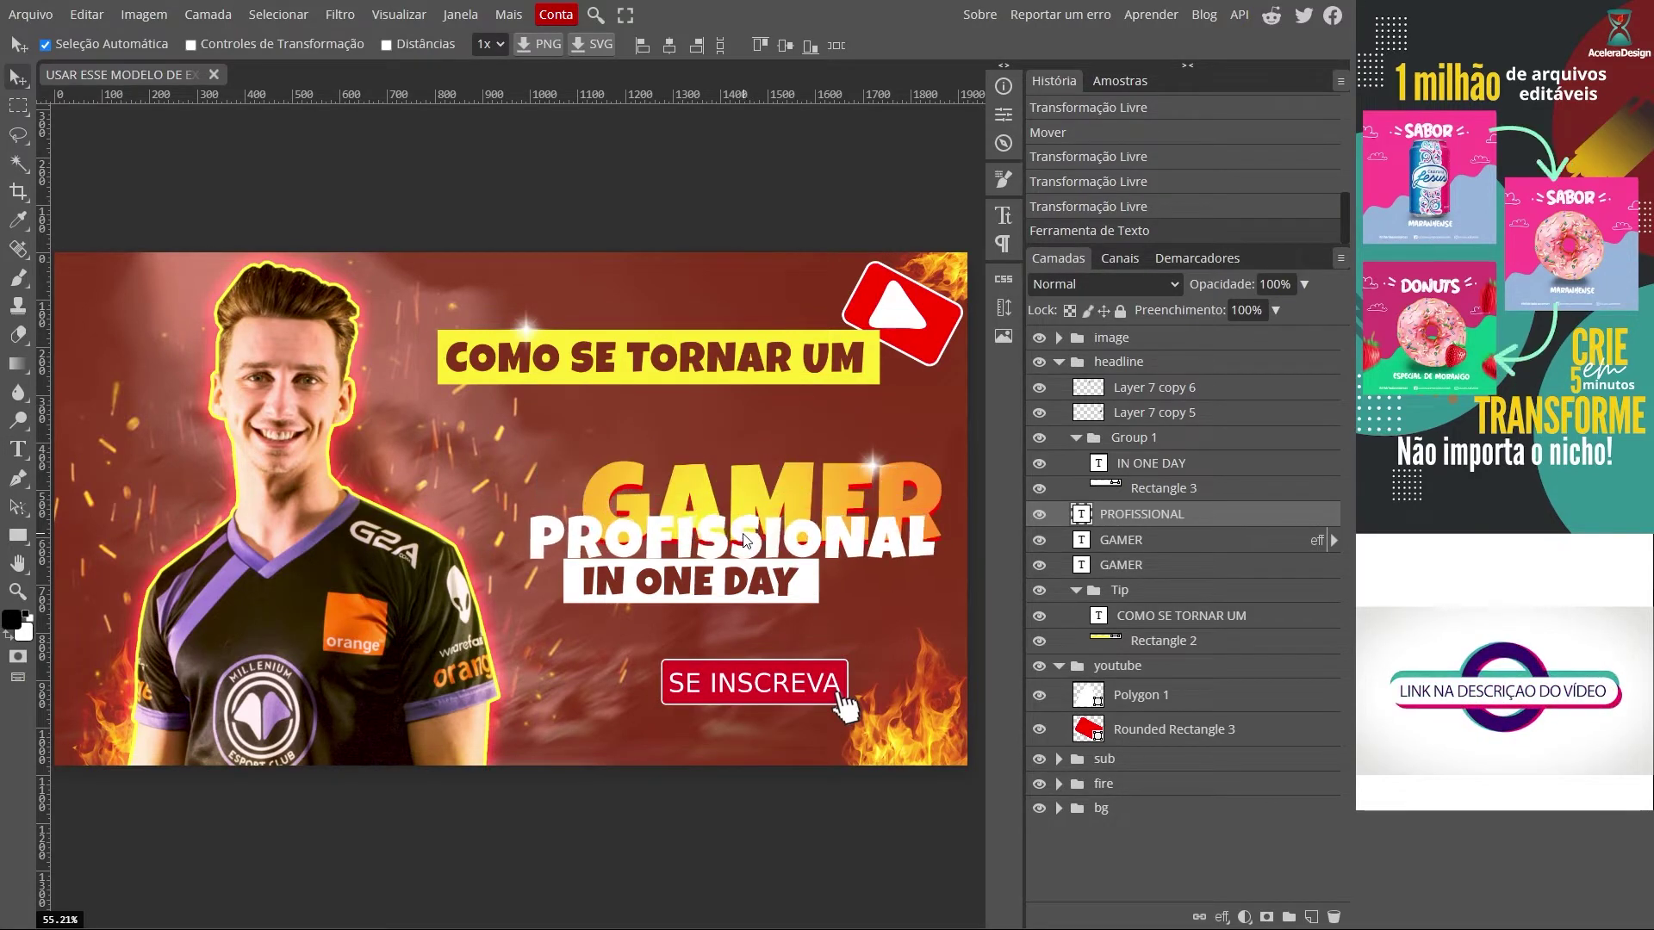
{"action": "left_click", "coordinate": [1039, 514]}
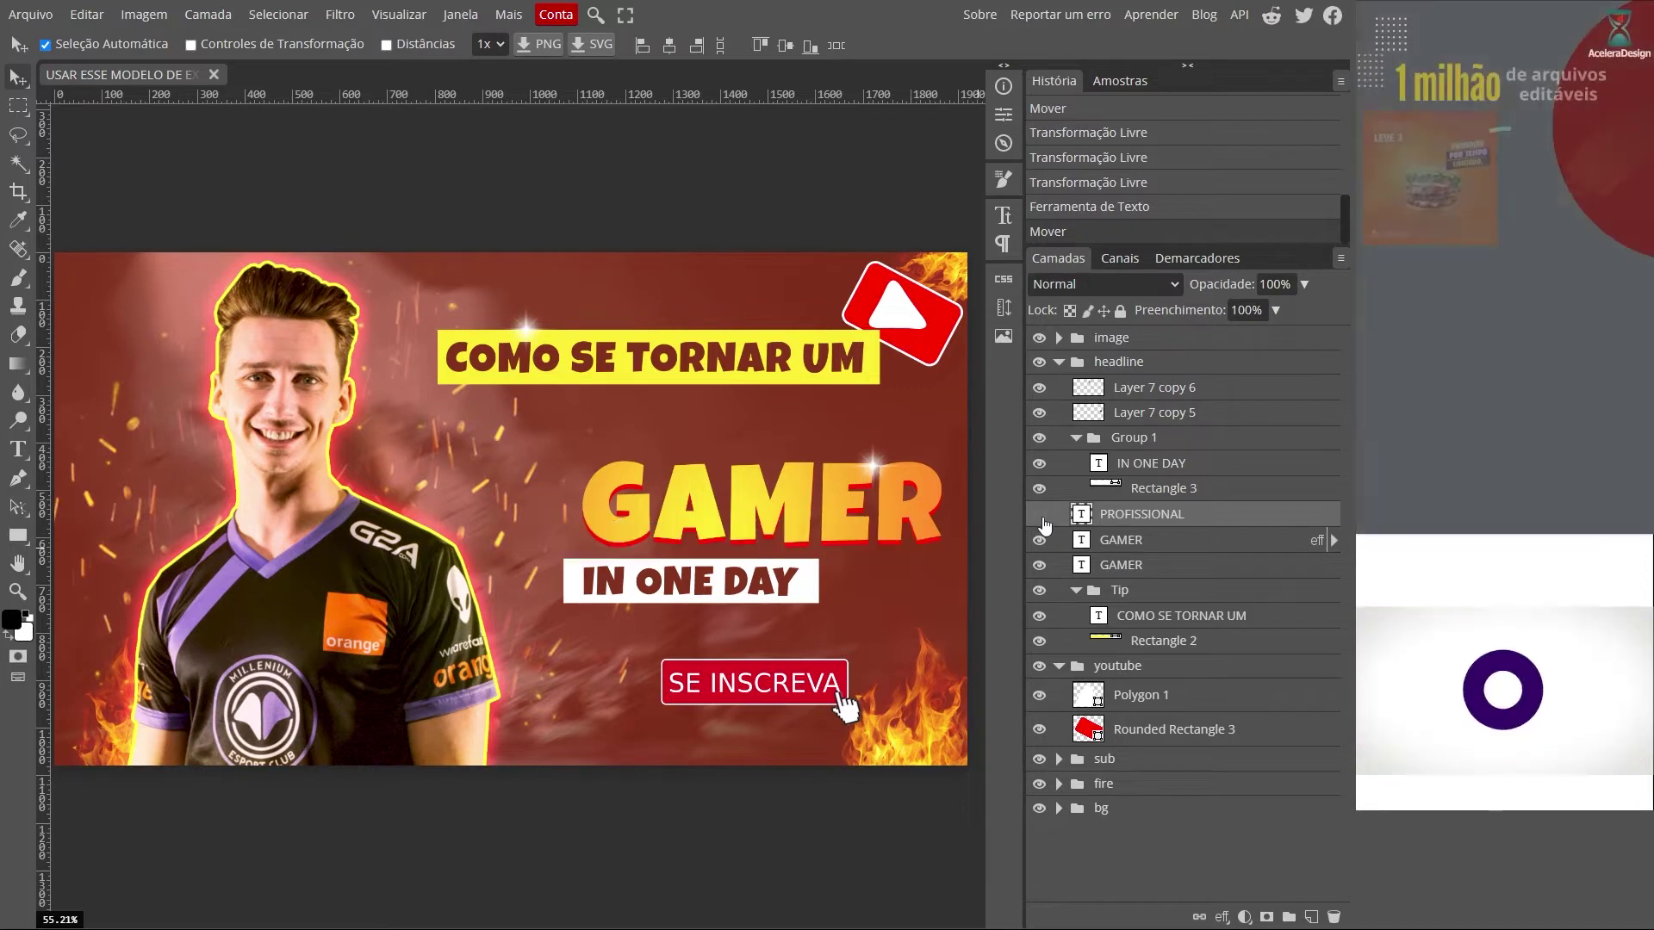
{"action": "left_click", "coordinate": [1040, 541]}
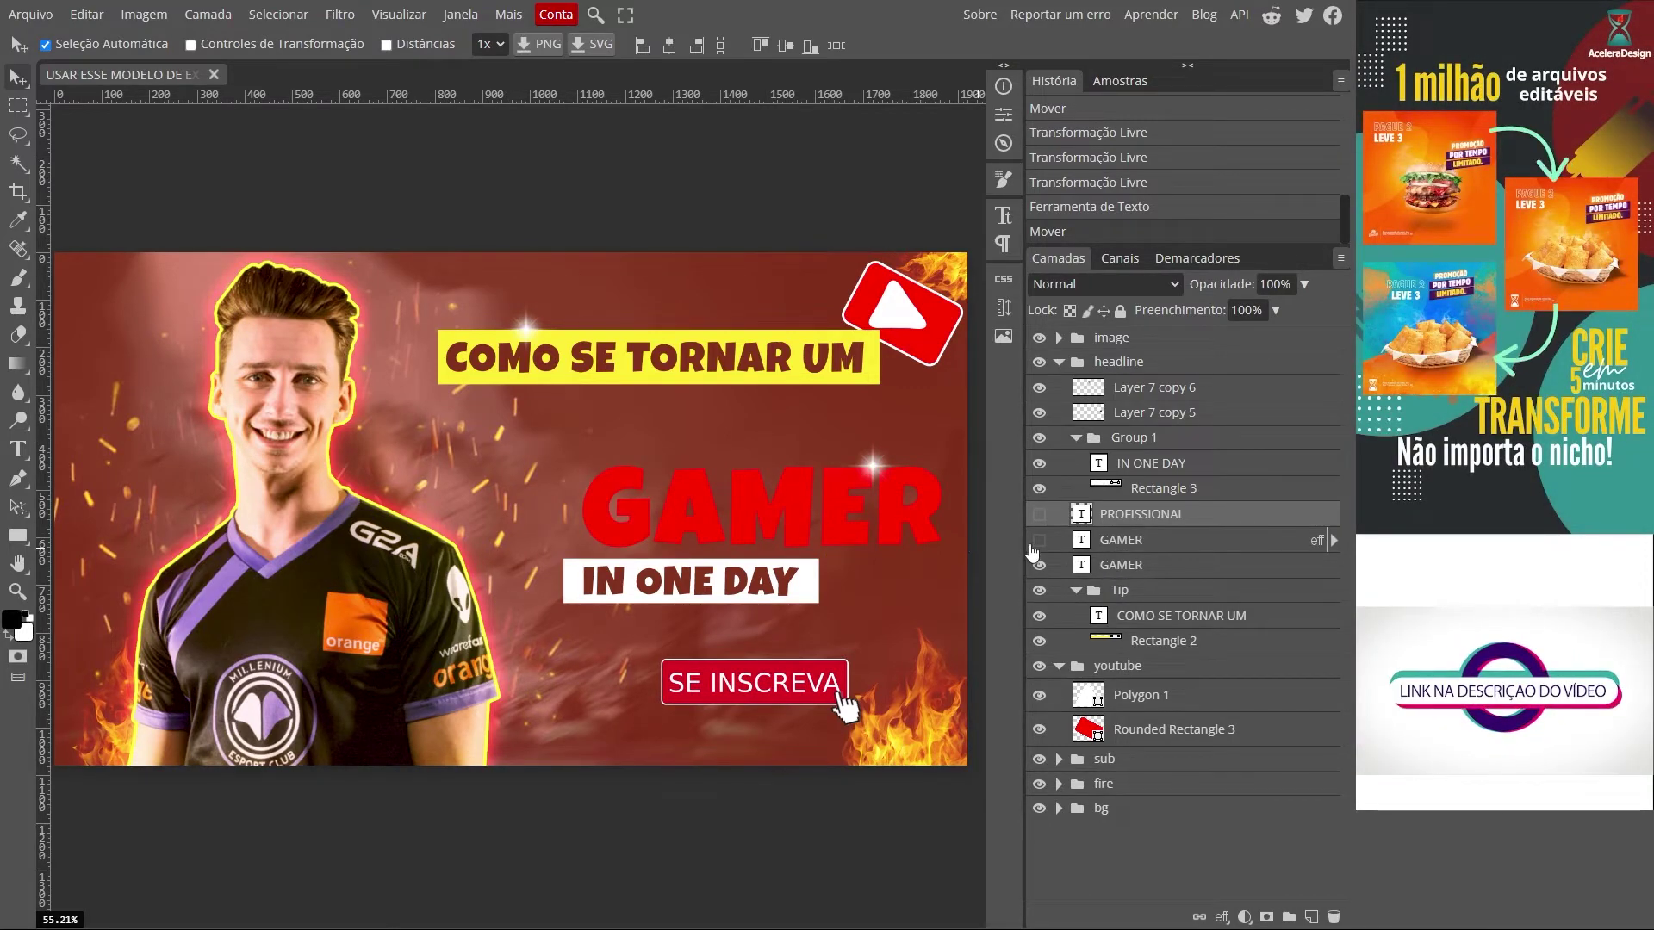
{"action": "left_click", "coordinate": [1040, 541]}
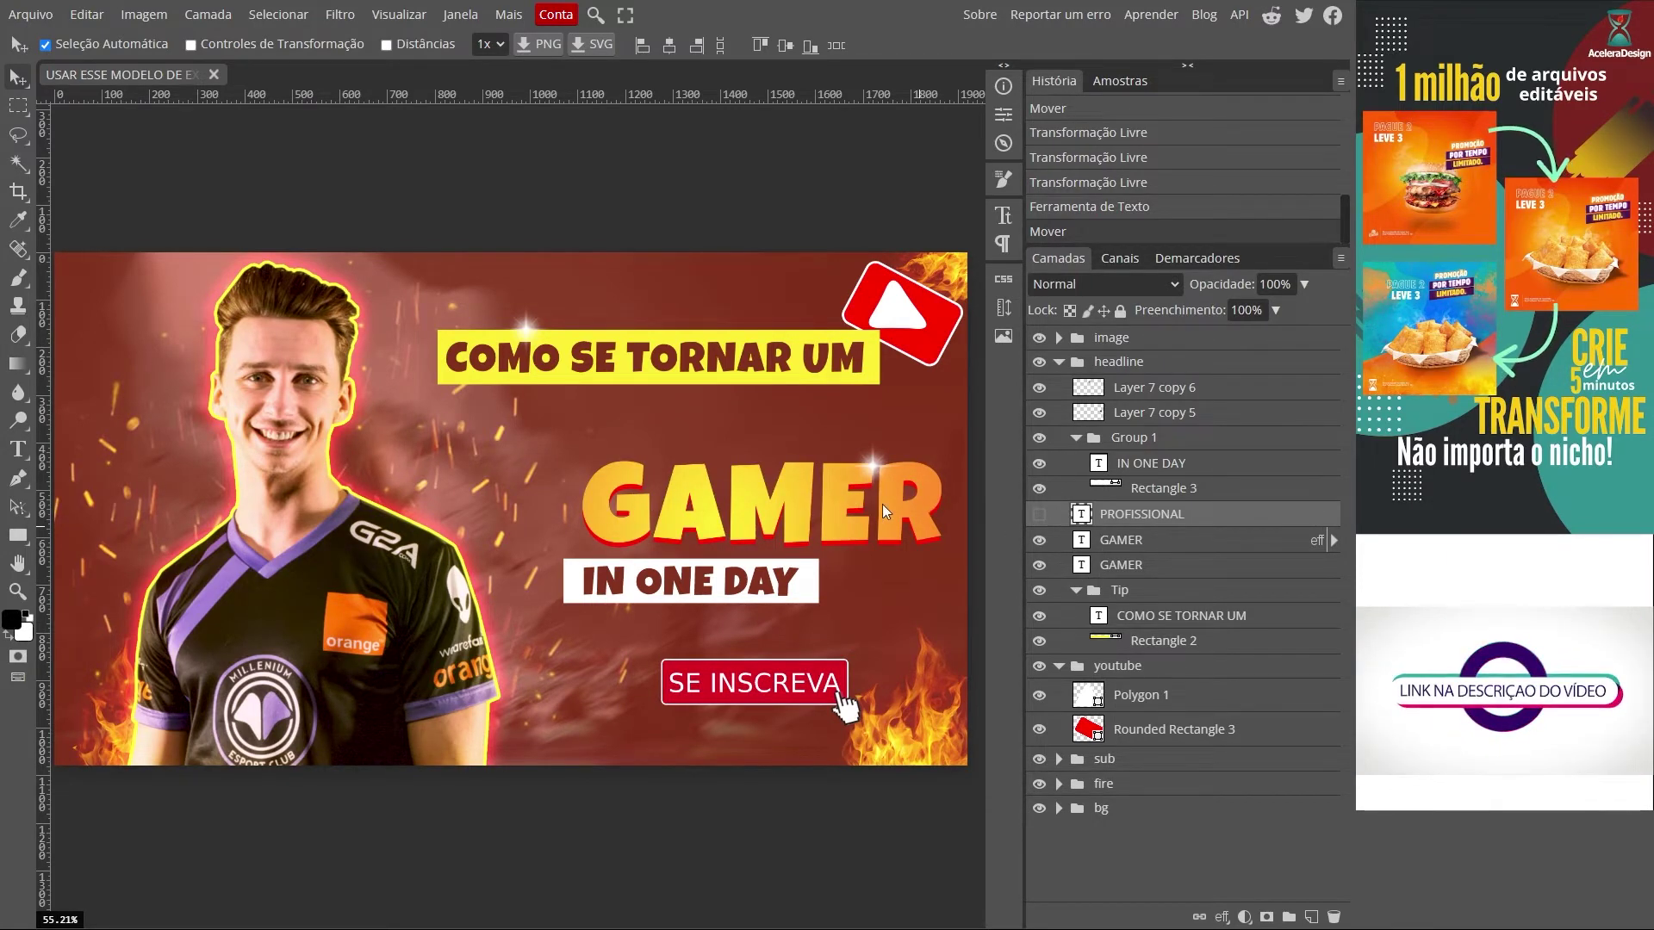
Raise GAMER, scale it to about 119%, and centre the re-shown PROFISSIONAL beneath it
{"action": "left_click", "coordinate": [1120, 565]}
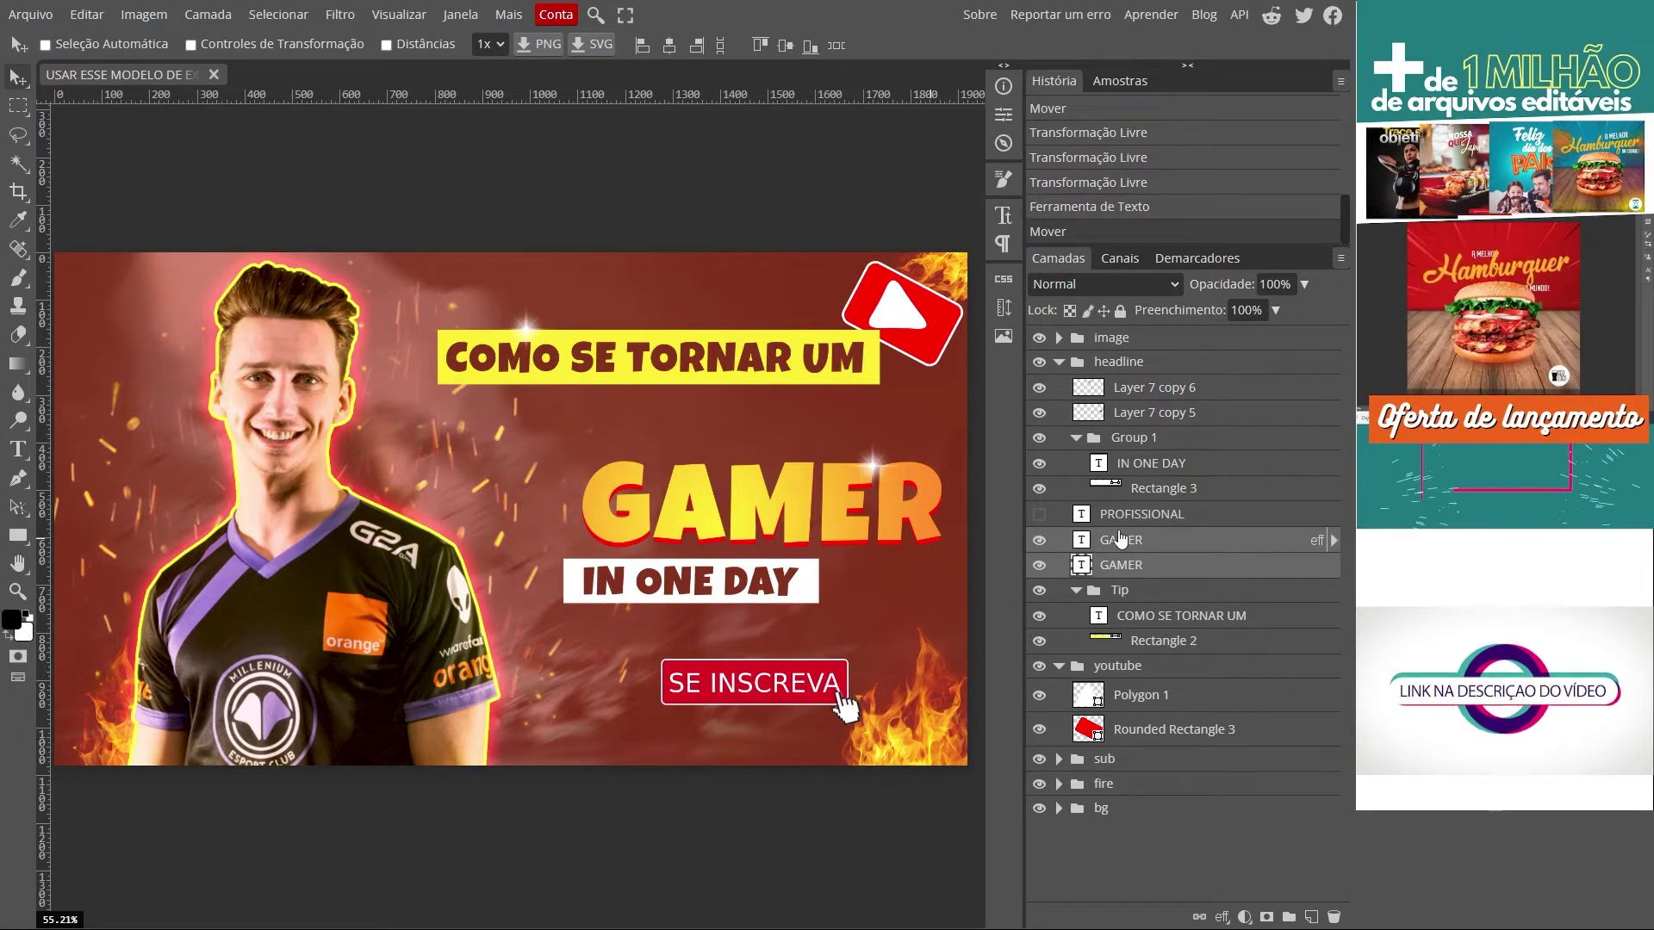
{"action": "left_click_drag", "start_coordinate": [835, 509], "coordinate": [737, 443]}
{"action": "key", "text": "ctrl+t"}
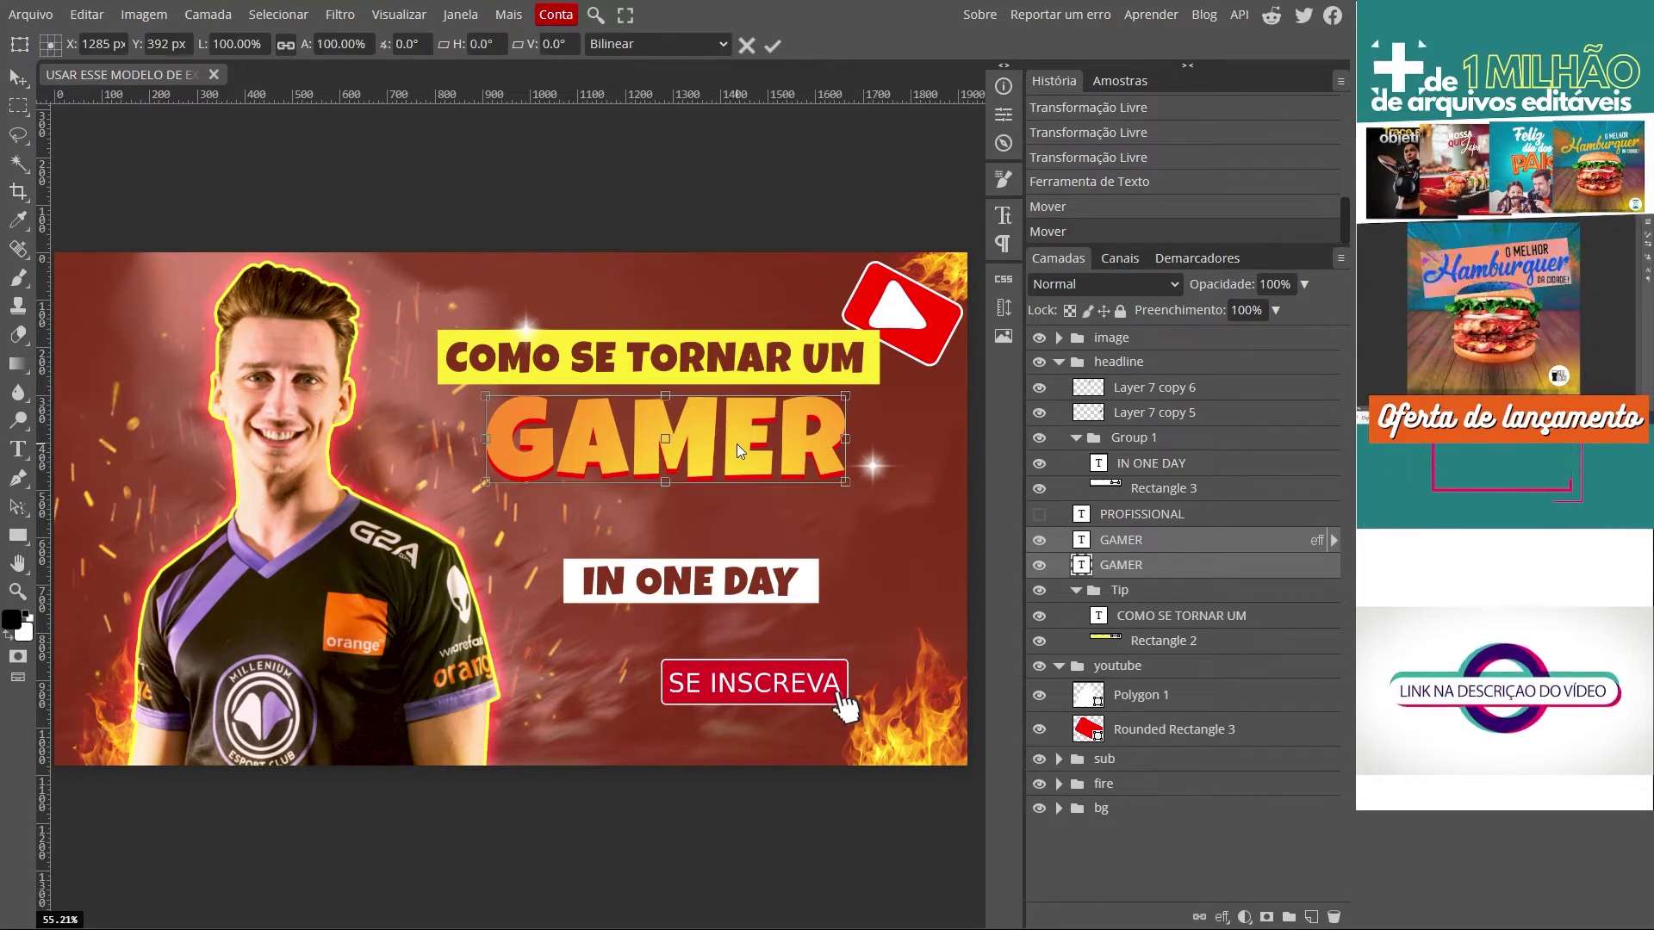
{"action": "left_click_drag", "start_coordinate": [845, 481], "coordinate": [879, 499]}
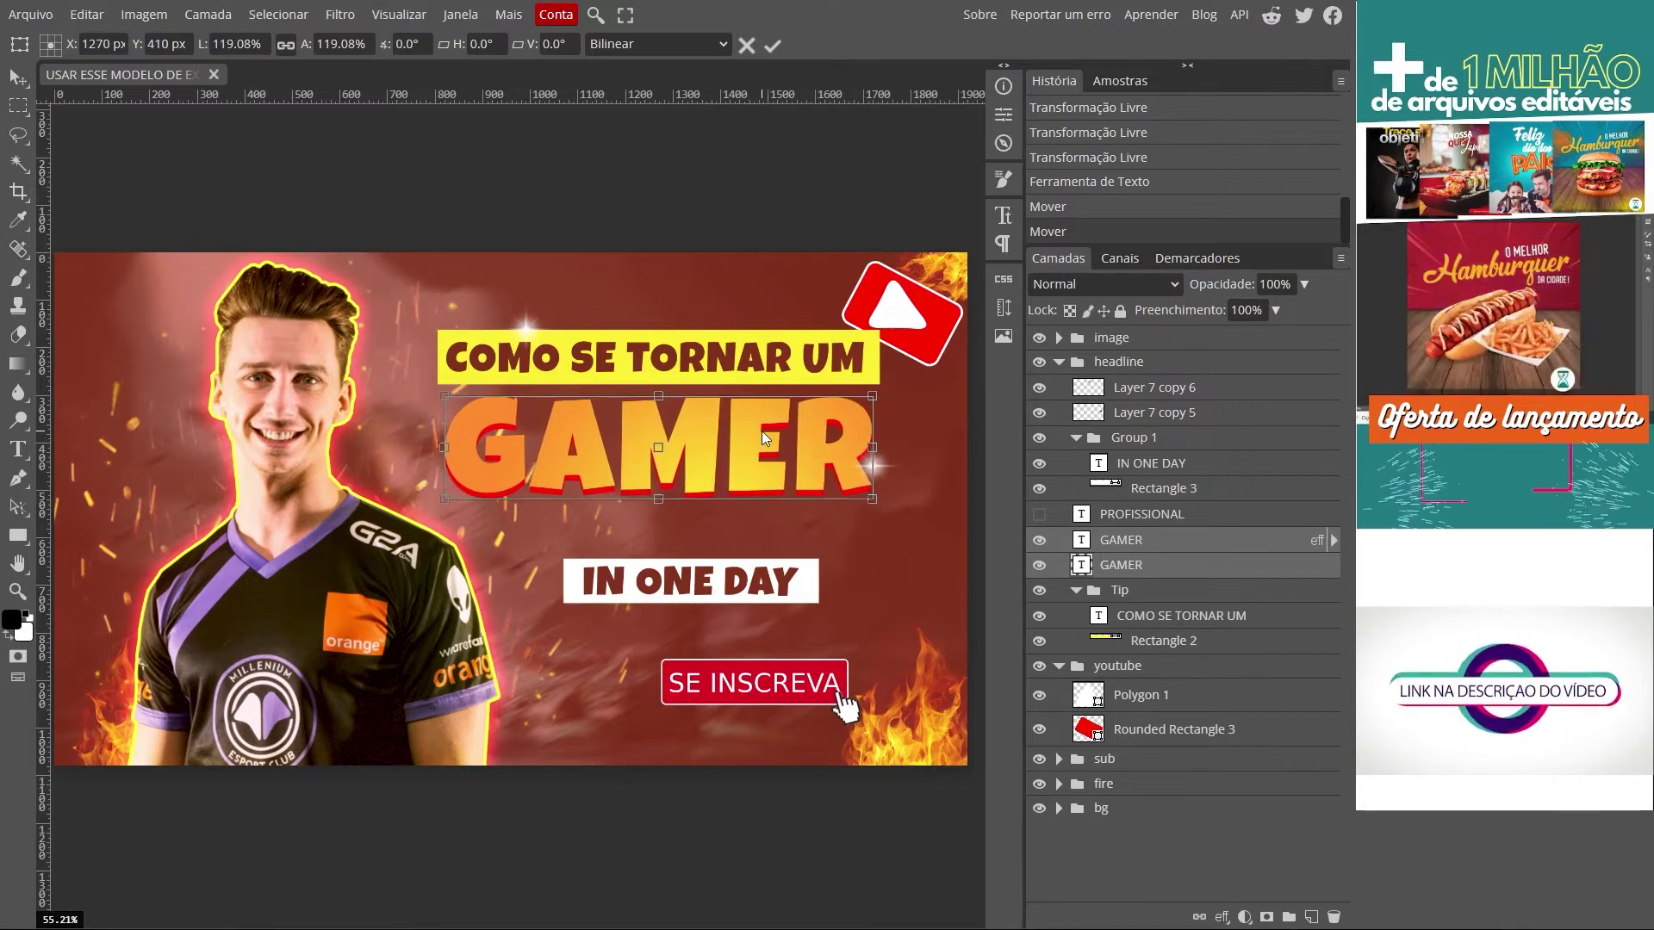
{"action": "left_click", "coordinate": [1141, 514]}
{"action": "left_click", "coordinate": [1038, 514]}
{"action": "left_click_drag", "start_coordinate": [737, 540], "coordinate": [682, 533]}
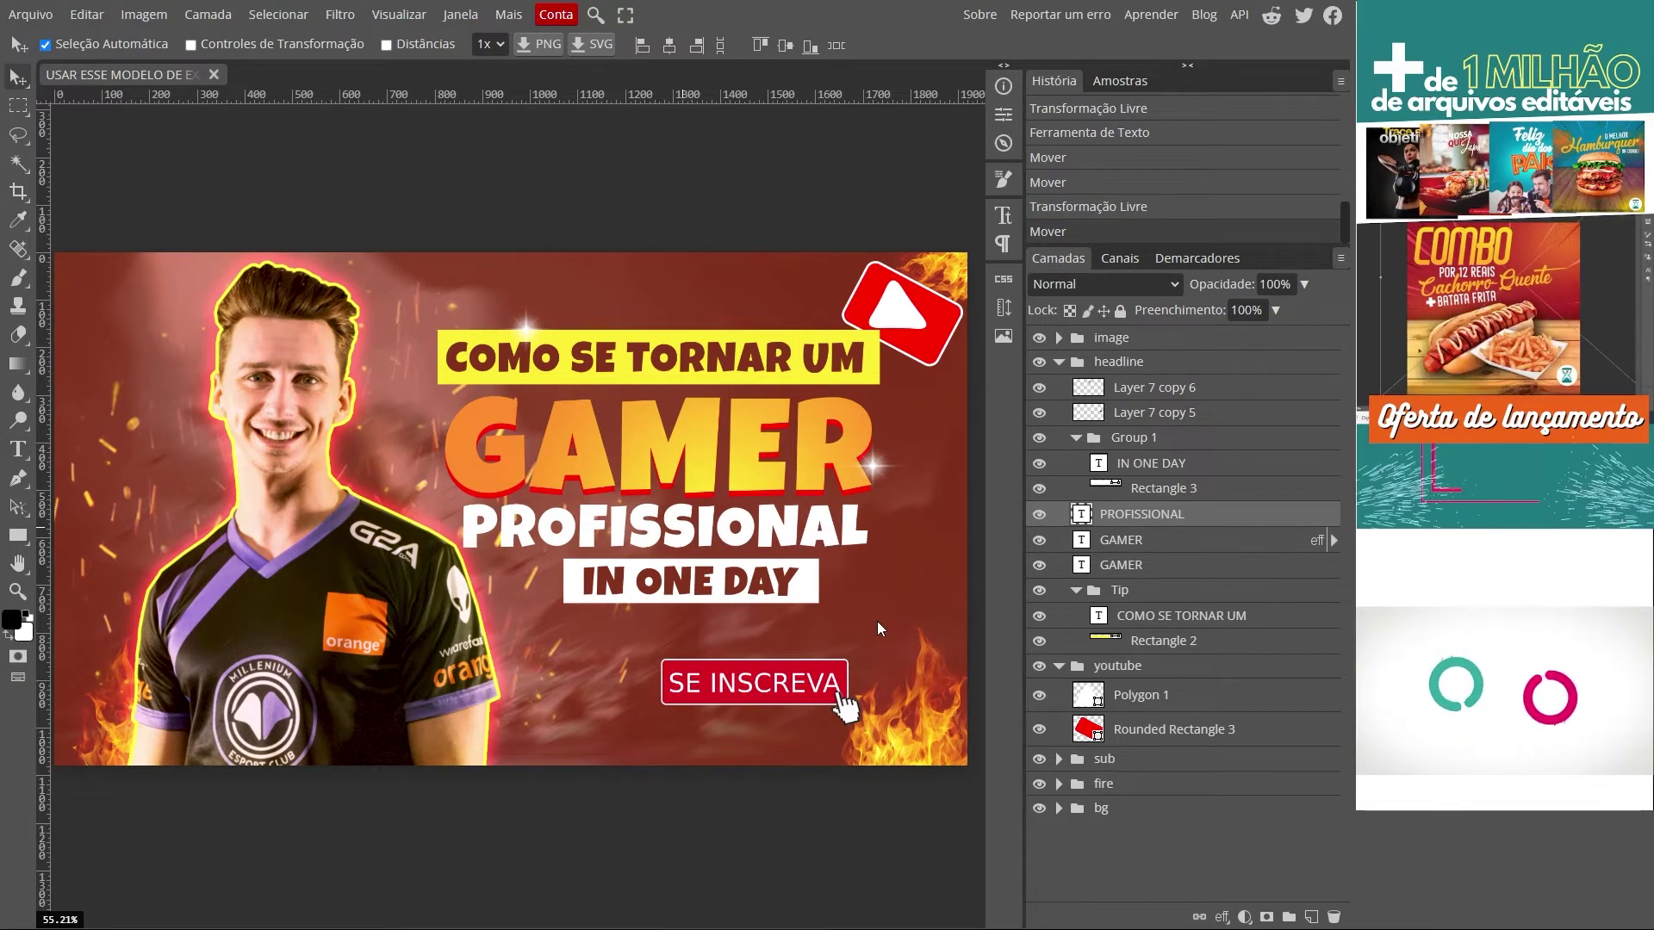
Retype the IN ONE DAY label as EM UM DIA
{"action": "double_click", "coordinate": [678, 586]}
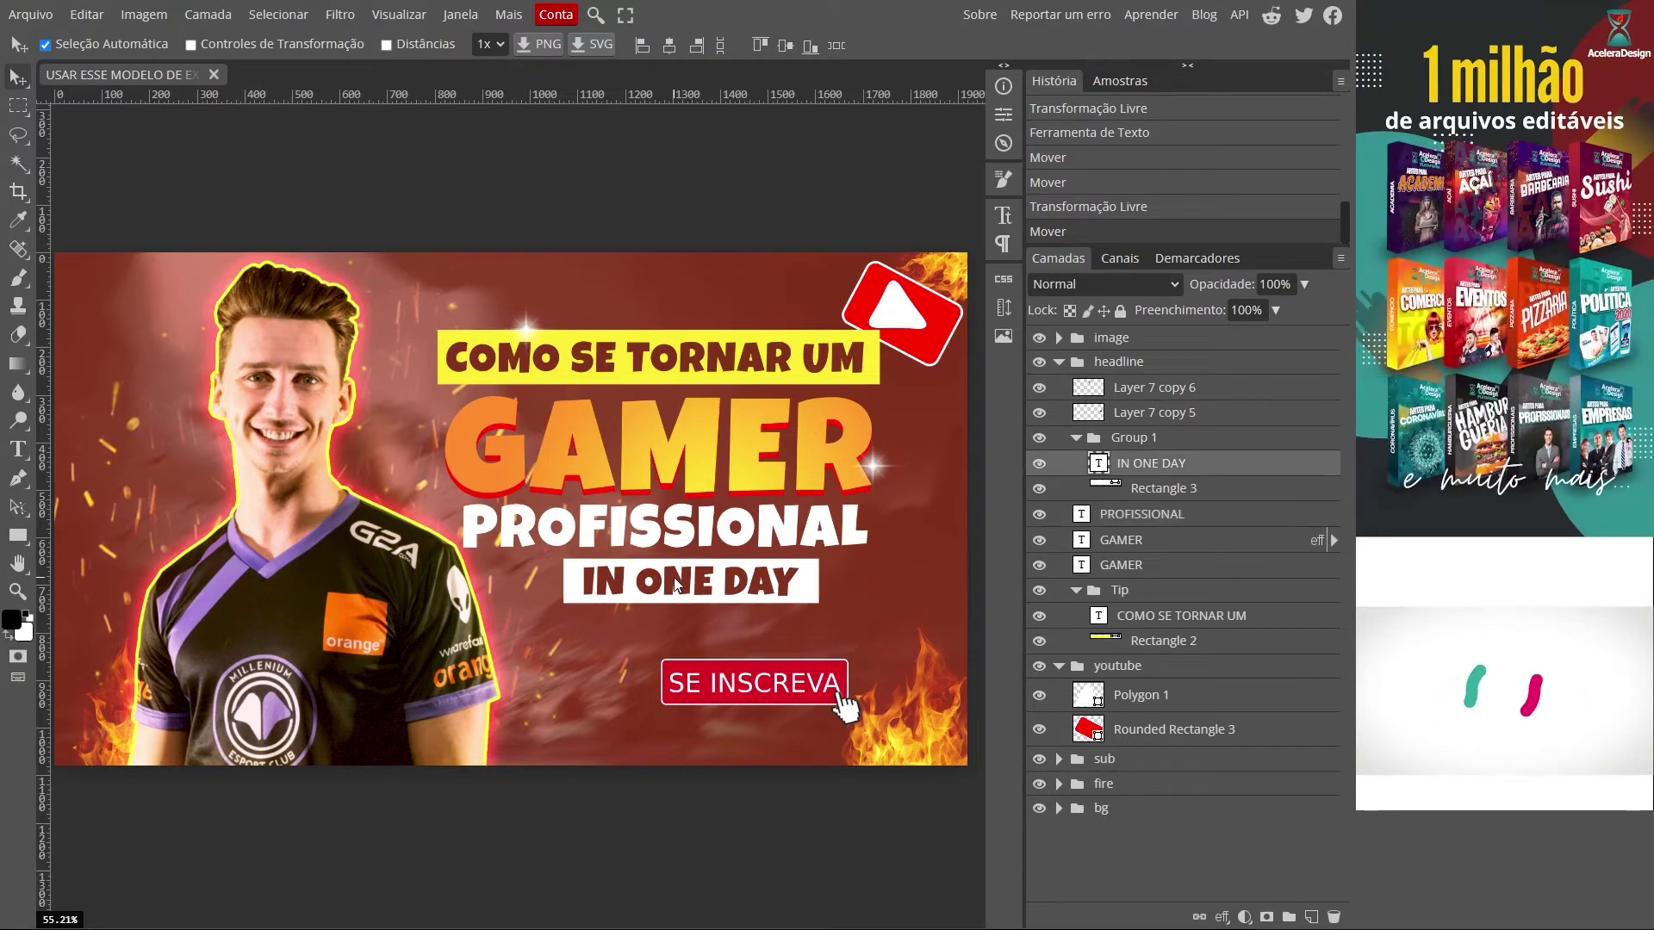
{"action": "type", "text": "EM UM D"}
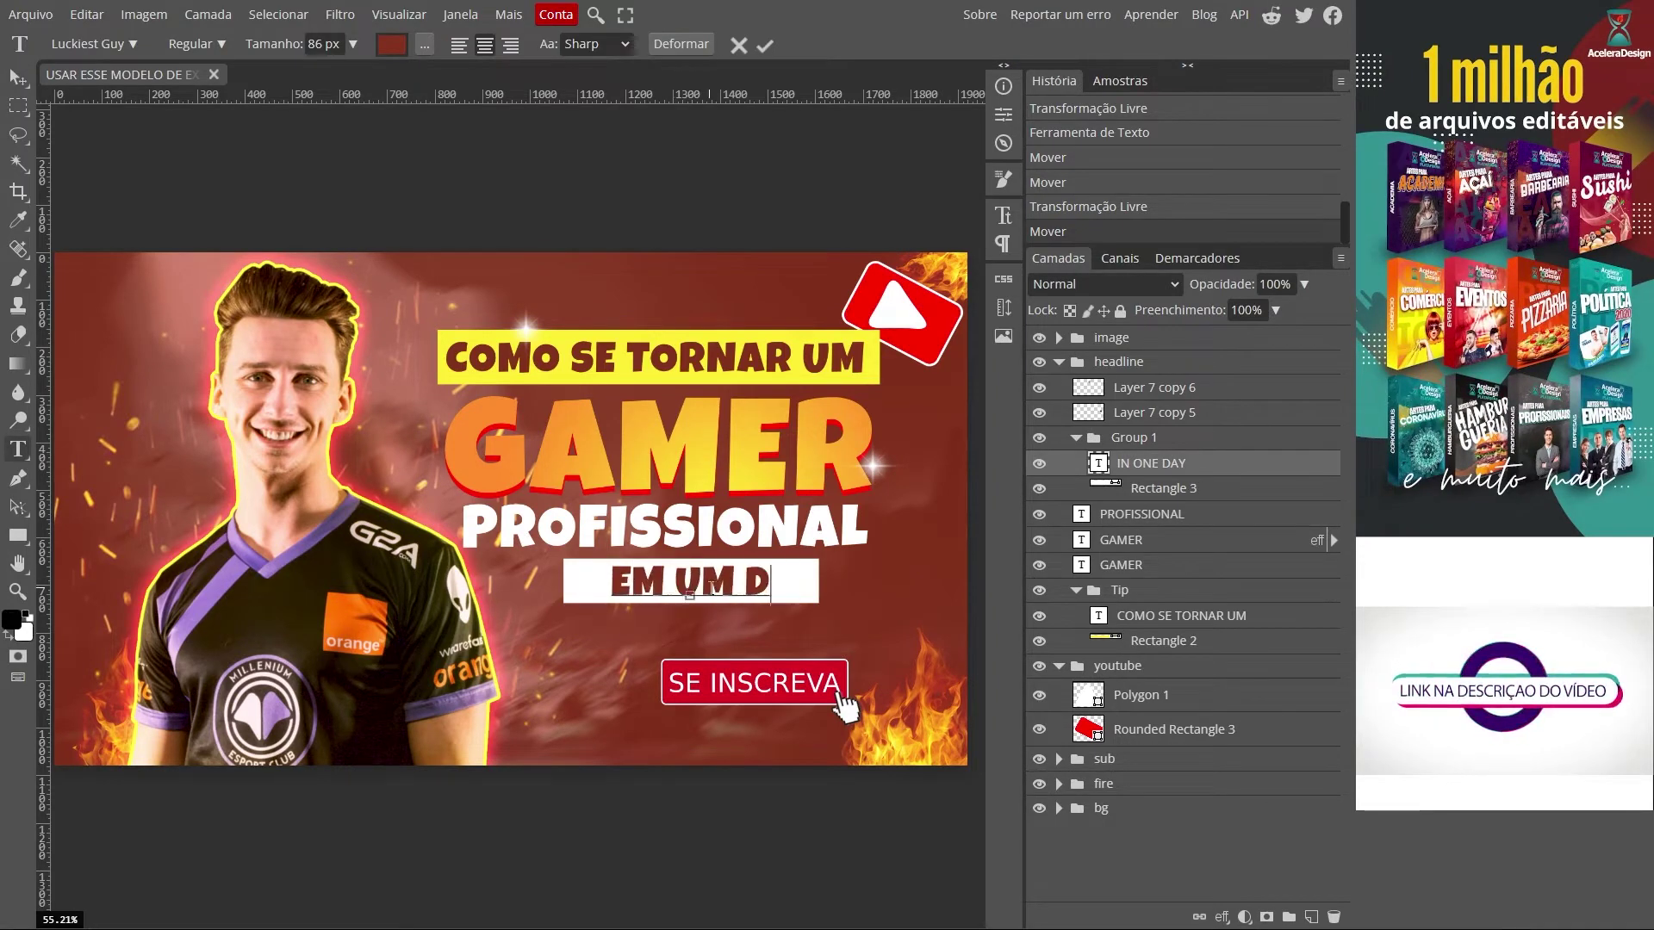
{"action": "type", "text": "IA"}
{"action": "key", "text": "ctrl+Return"}
Scale the Group 1 EM UM DIA label up to about 140%
{"action": "left_click", "coordinate": [1129, 439]}
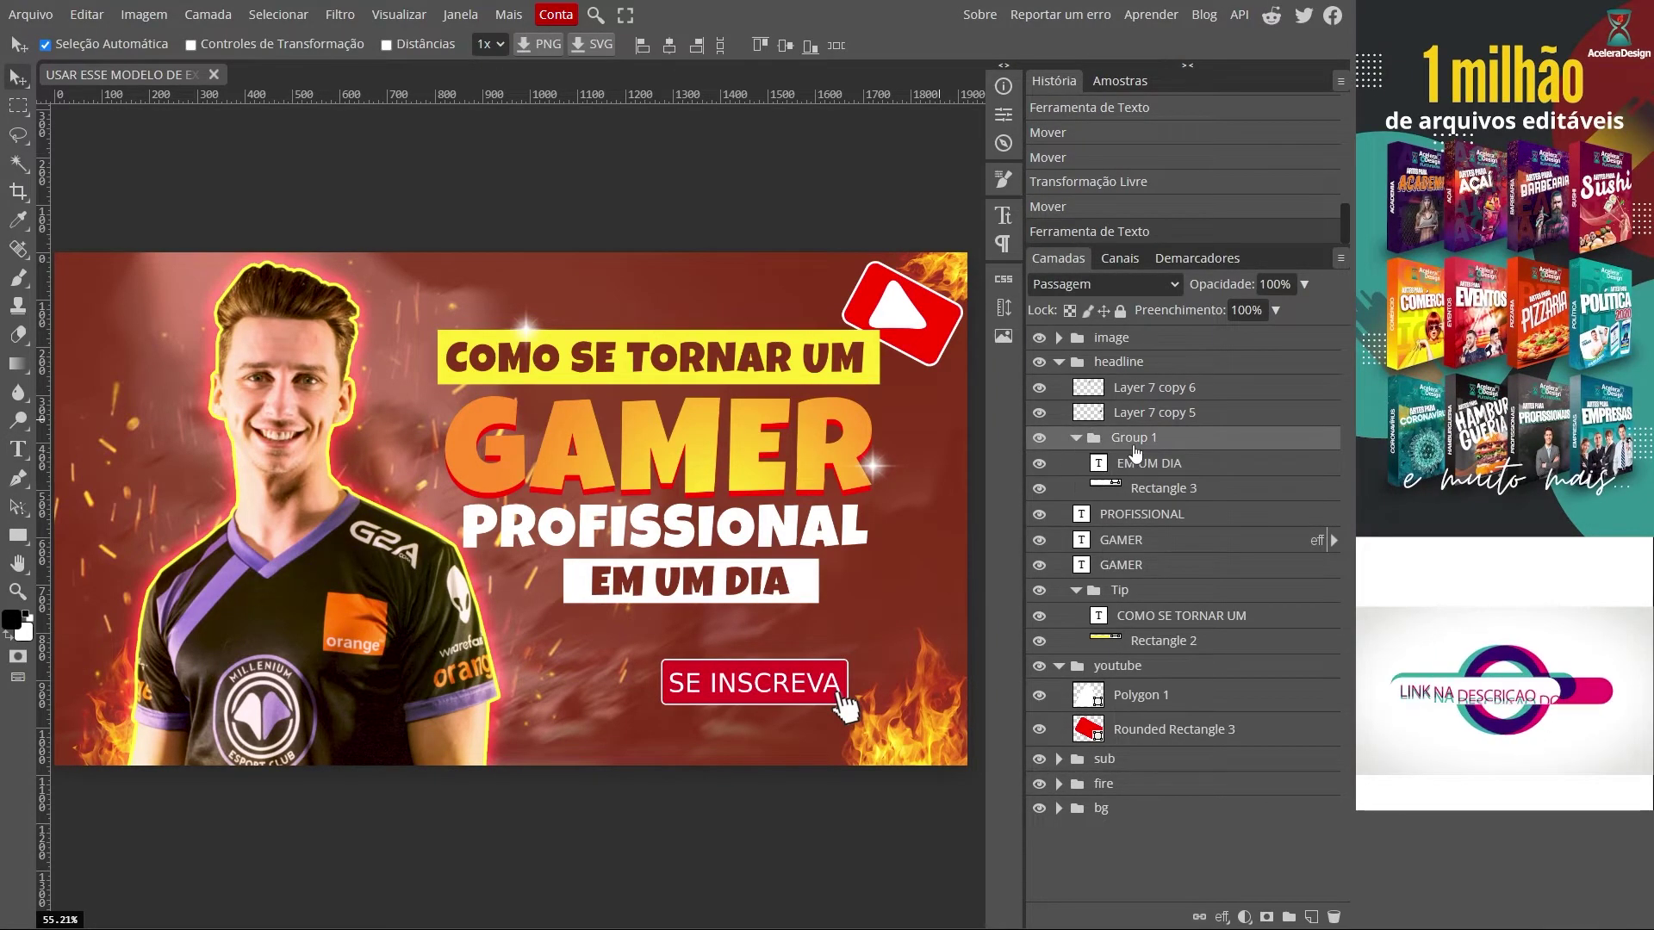
{"action": "left_click", "coordinate": [1076, 437]}
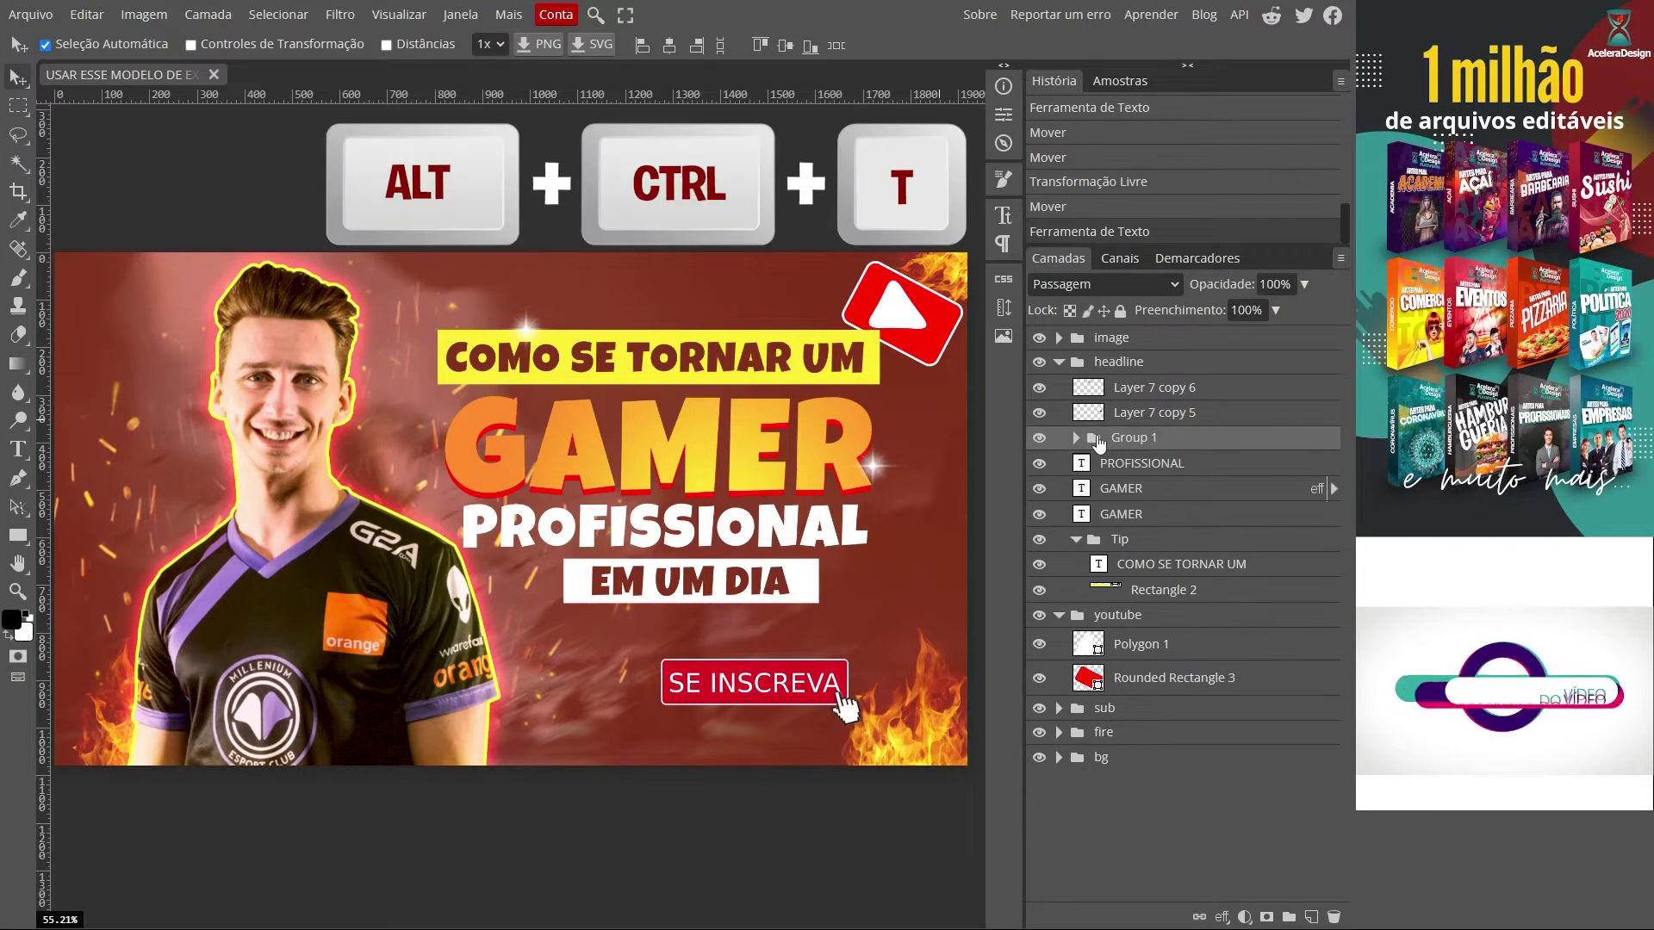
{"action": "key", "text": "ctrl+alt+t"}
{"action": "mouse_move", "coordinate": [819, 603]}
{"action": "left_mouse_down"}
{"action": "mouse_move", "coordinate": [842, 613]}
{"action": "mouse_move", "coordinate": [808, 589]}
{"action": "mouse_move", "coordinate": [842, 592]}
{"action": "left_mouse_up"}
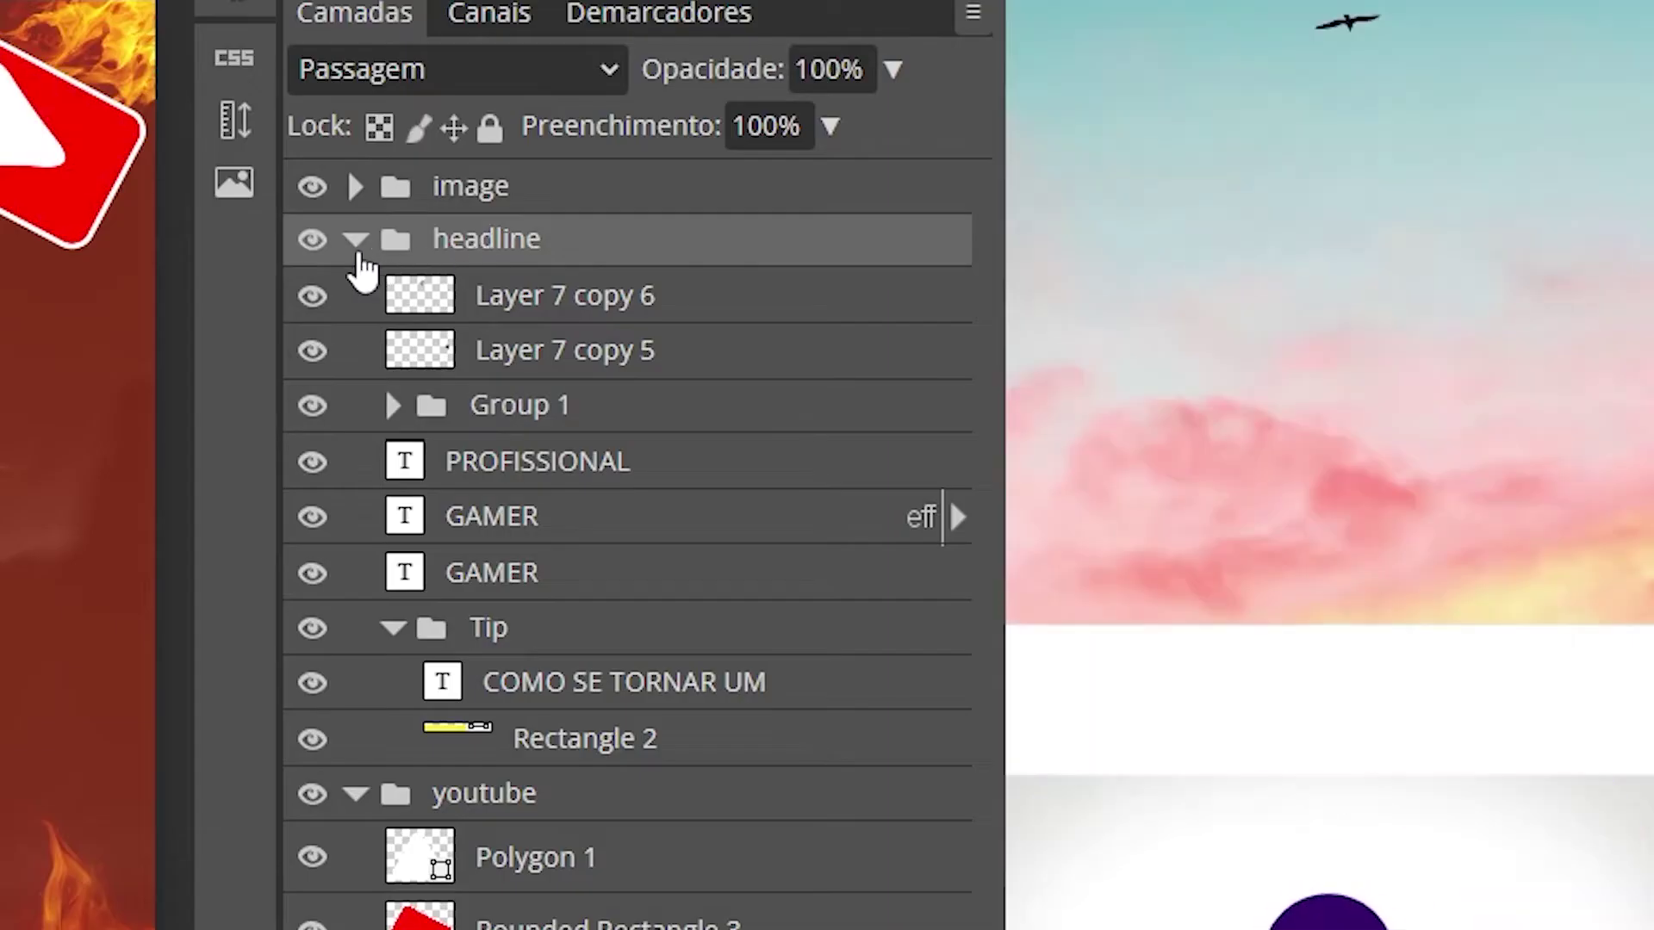
{"action": "left_click", "coordinate": [1058, 362]}
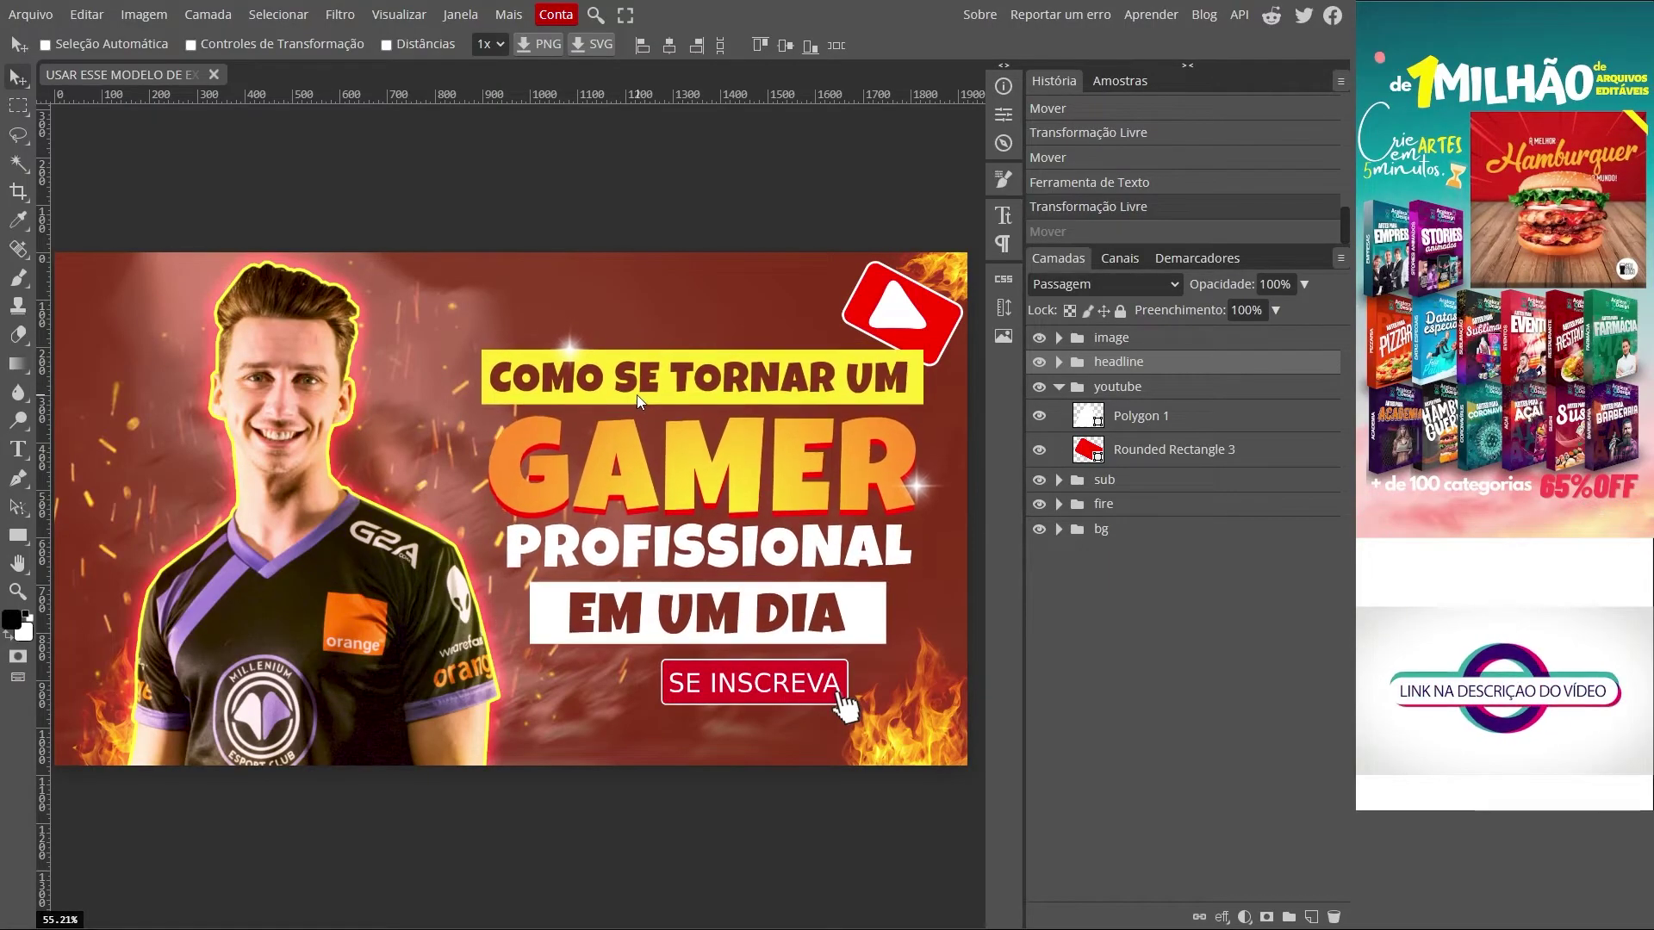
Redo the headline move and shift the SE INSCREVA button down-left below EM UM DIA
{"action": "key", "text": "ctrl+shift+z"}
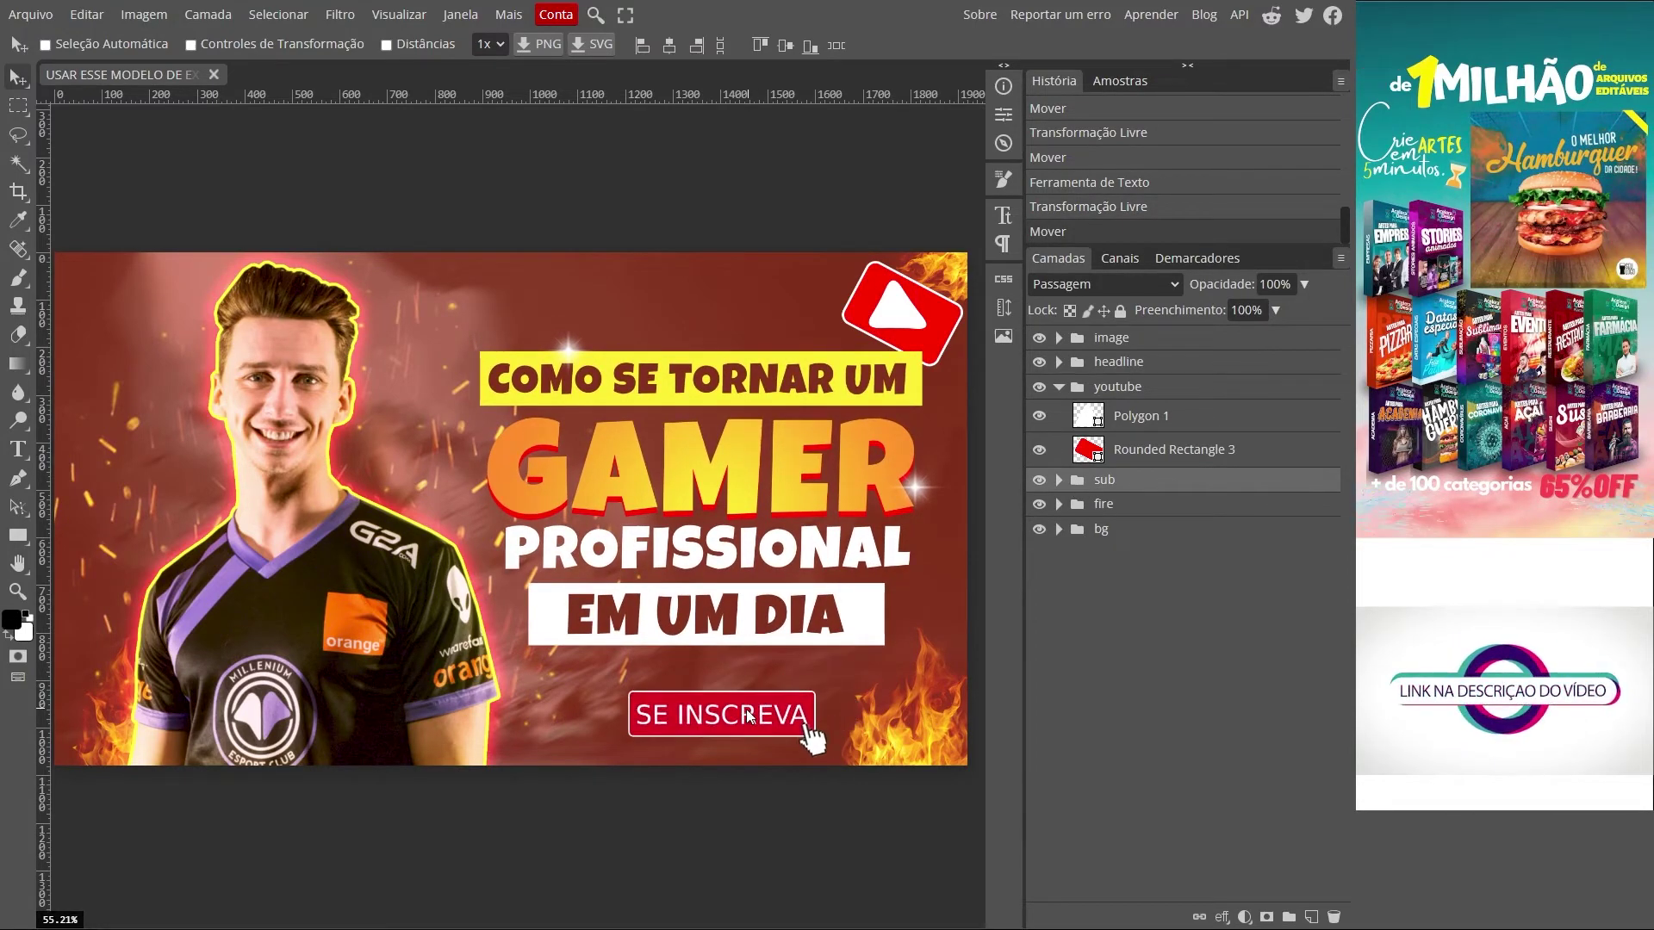
{"action": "left_click_drag", "start_coordinate": [780, 685], "coordinate": [741, 727]}
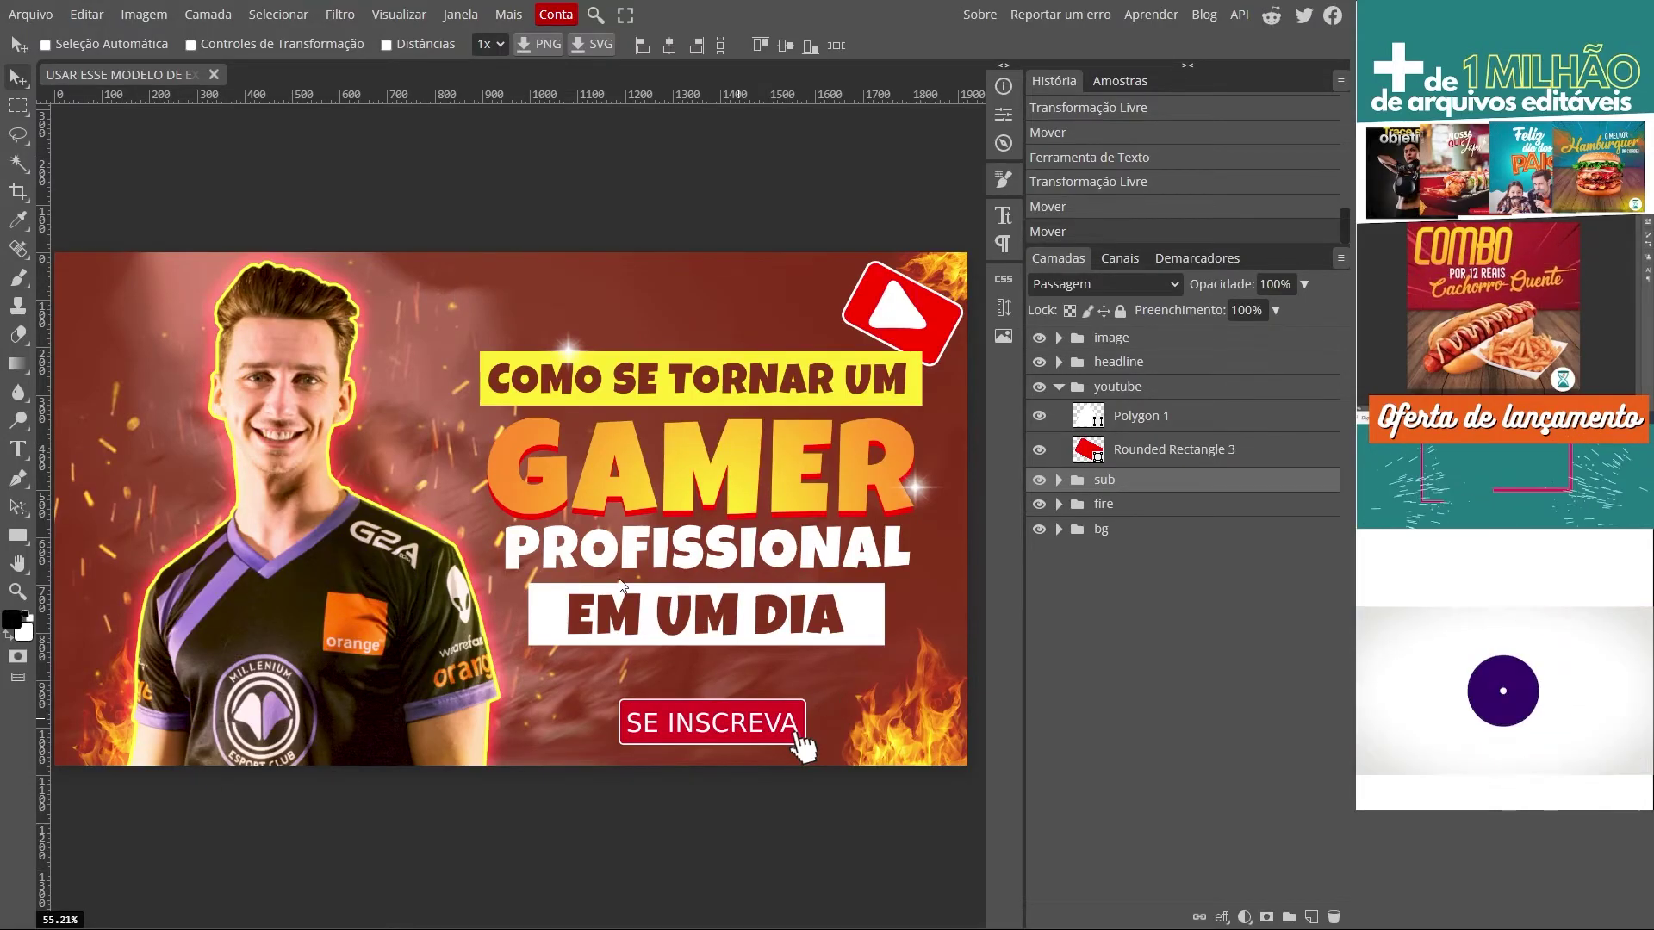
Set the image size to 1280 width by 720 height and fit the canvas to the window
{"action": "left_click", "coordinate": [133, 19]}
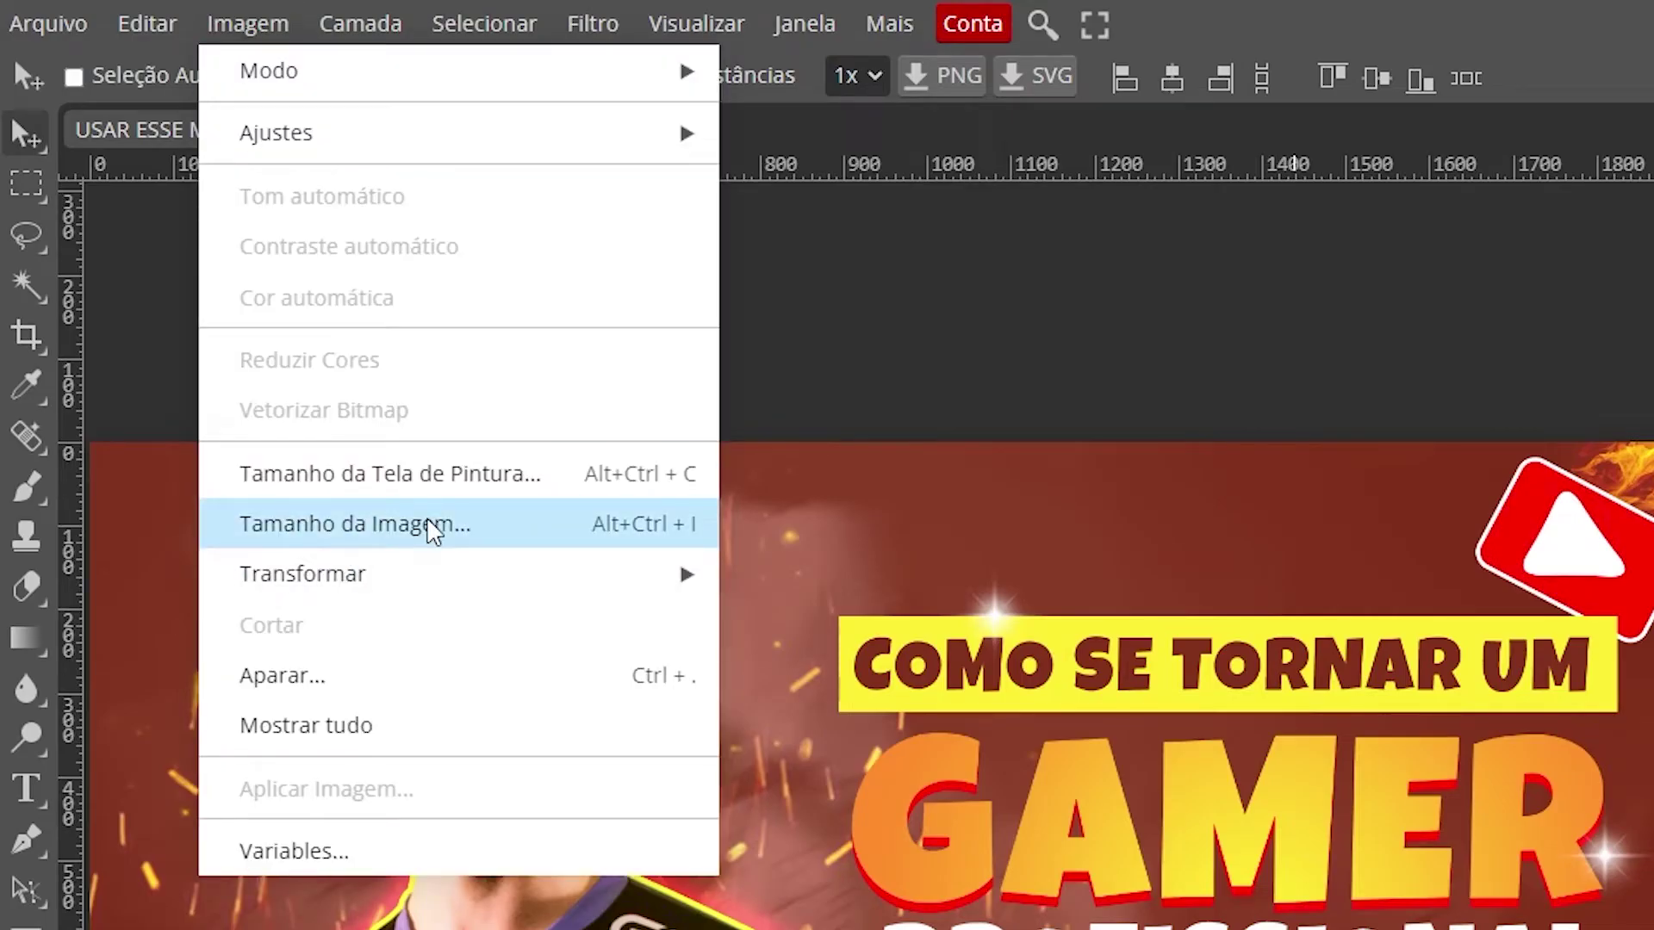
{"action": "left_click", "coordinate": [434, 530]}
{"action": "type", "text": "1280"}
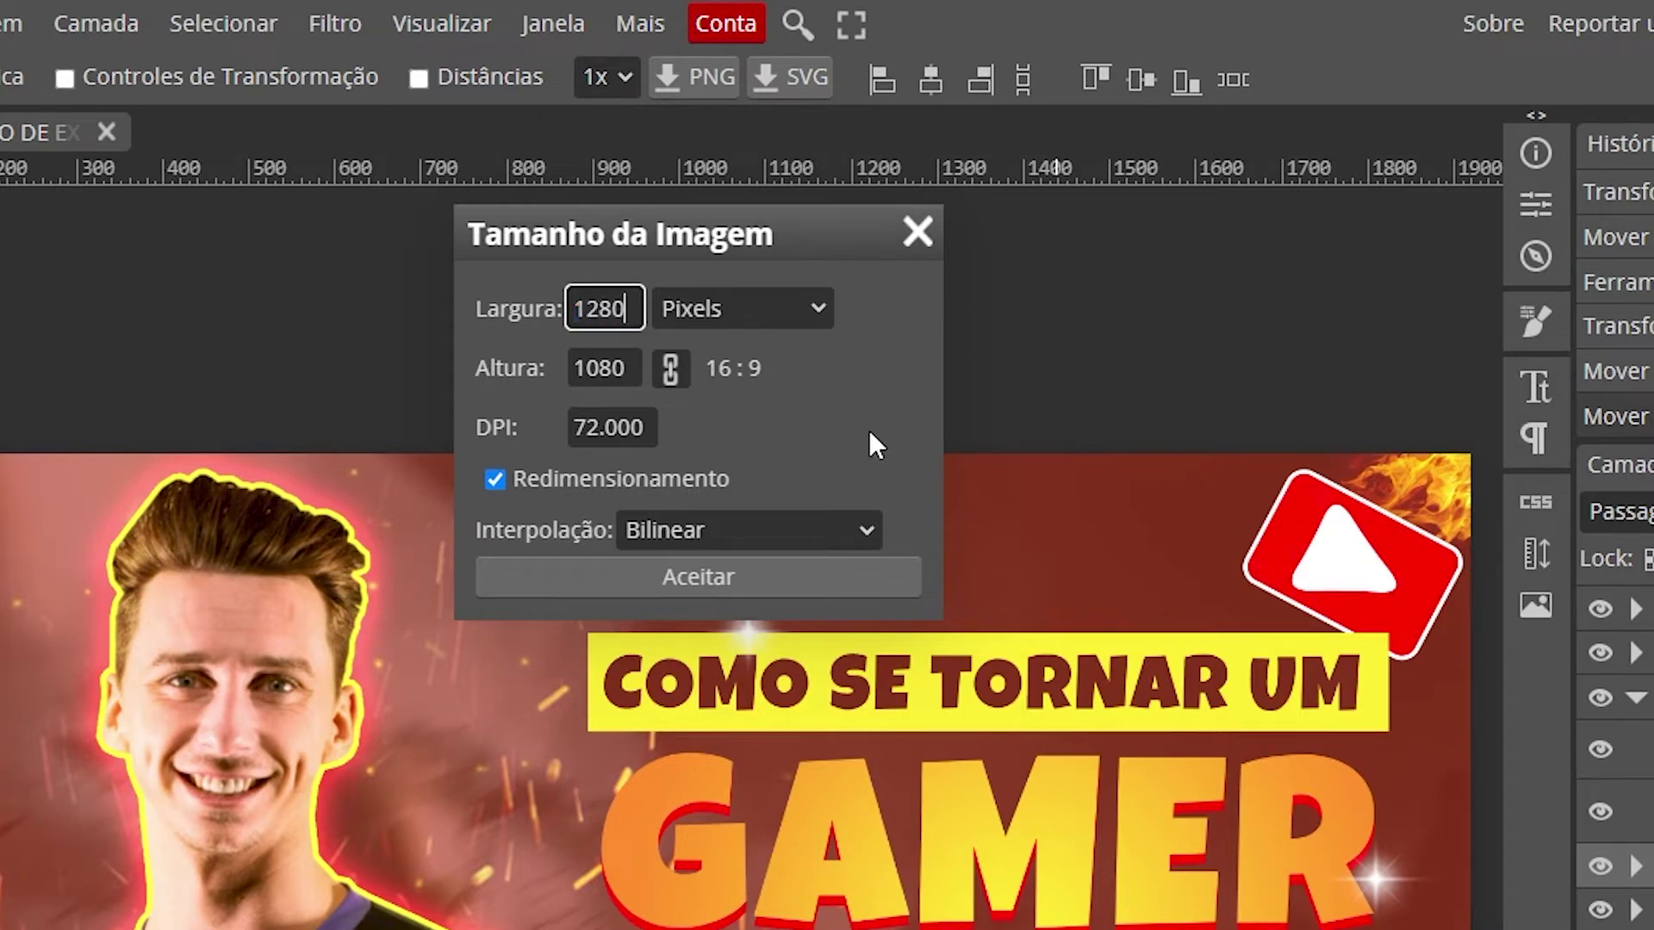
{"action": "left_click", "coordinate": [591, 369]}
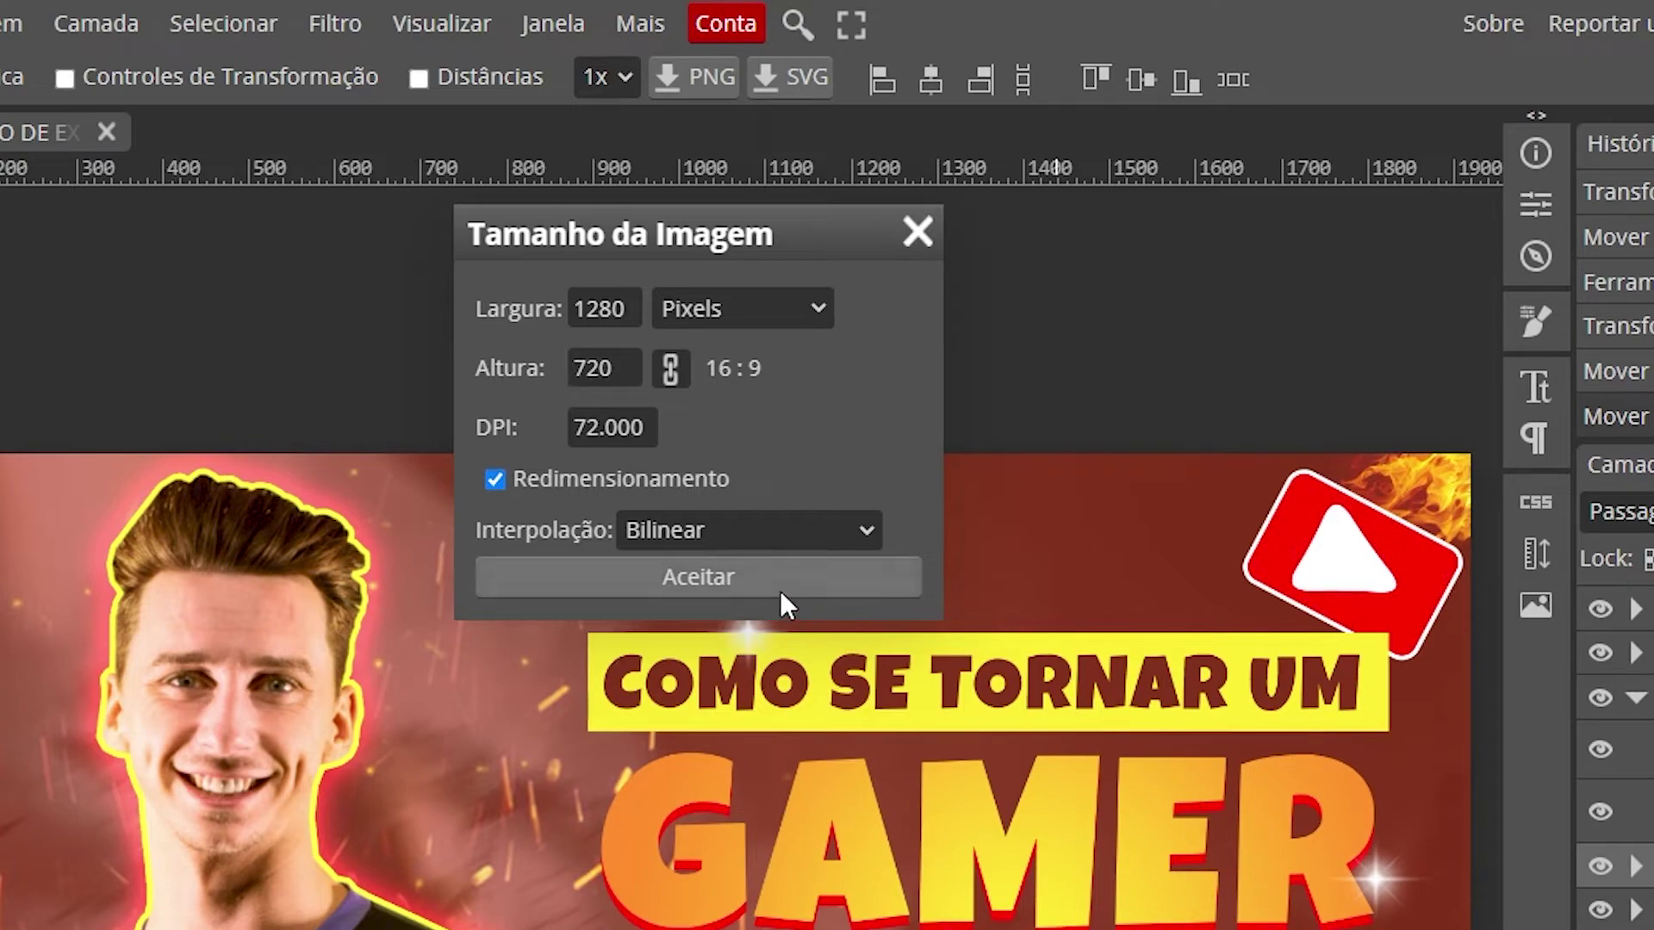
{"action": "left_click", "coordinate": [757, 576]}
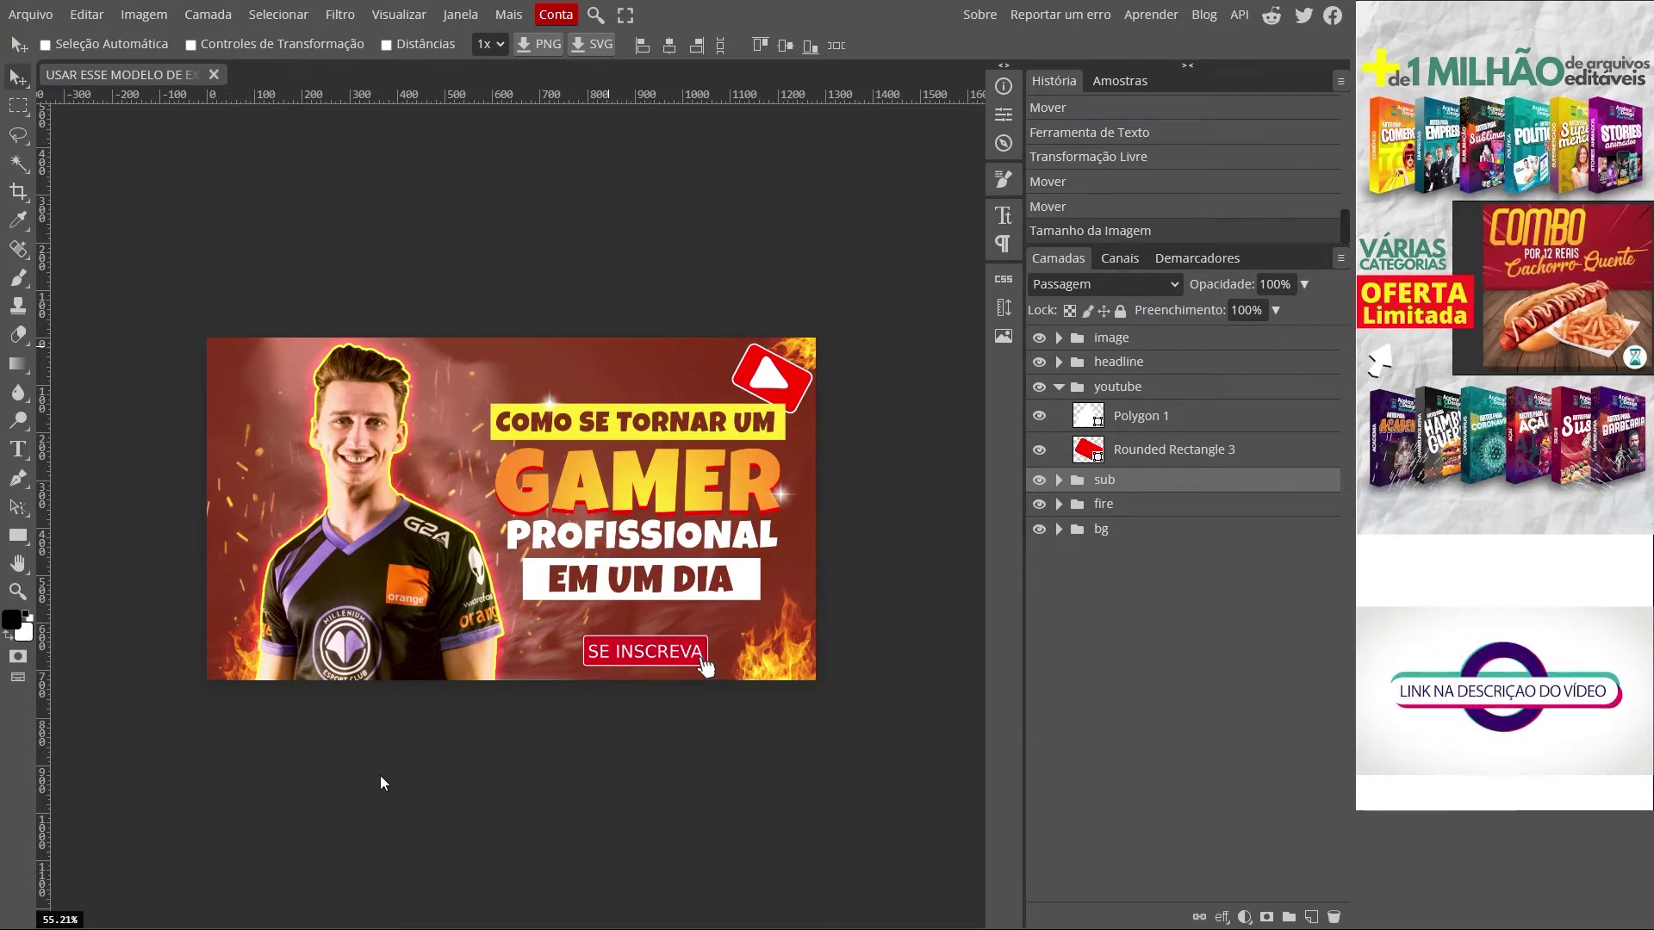
{"action": "key", "text": "space"}
{"action": "key", "text": "space"}
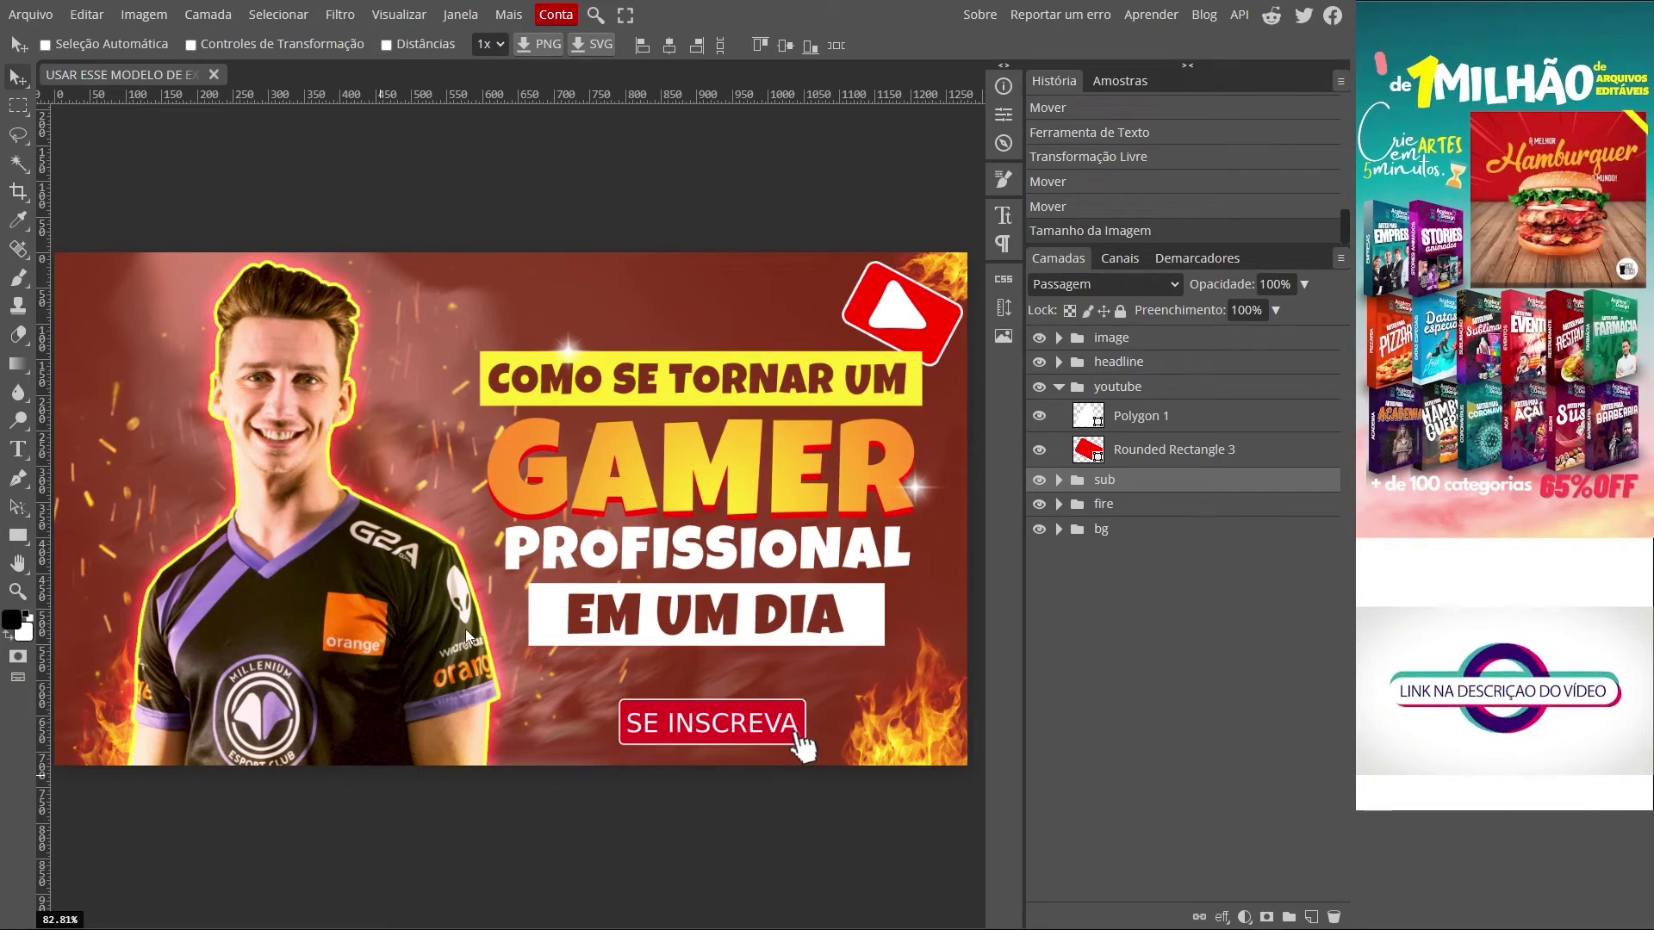
Save the document as a PSD named GAMER PROFISSIONAL in the GAMER PROFESSIONAL folder
{"action": "left_click", "coordinate": [18, 15]}
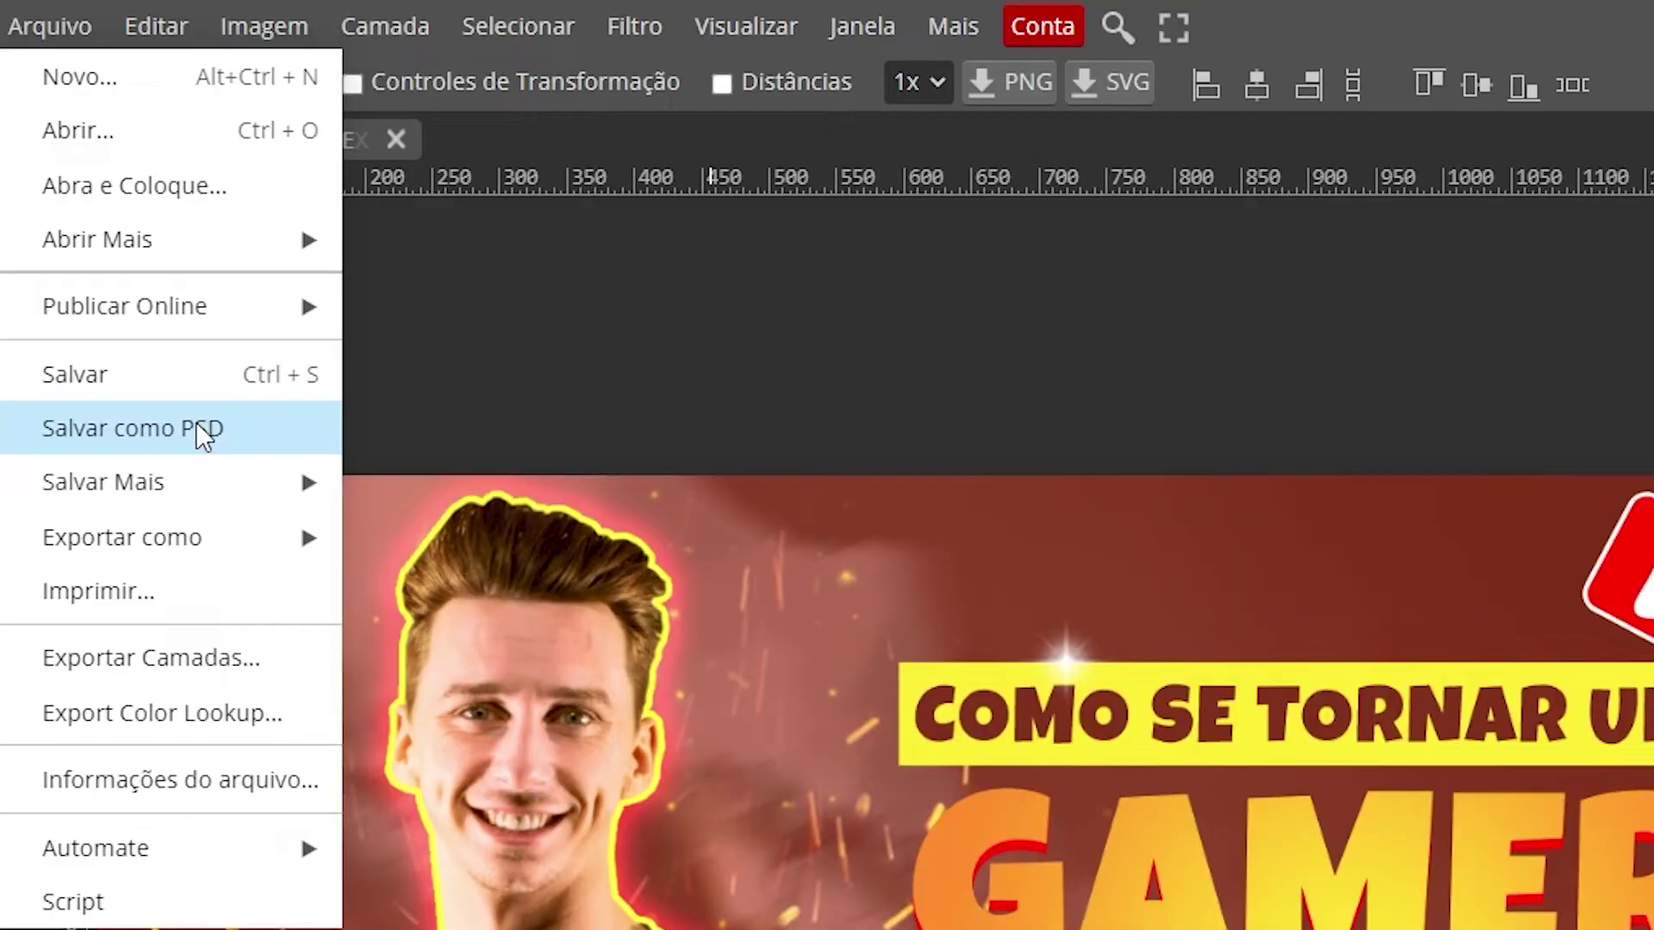
{"action": "left_click", "coordinate": [197, 423]}
{"action": "type", "text": "GAMER PROFISSIONAL.psd"}
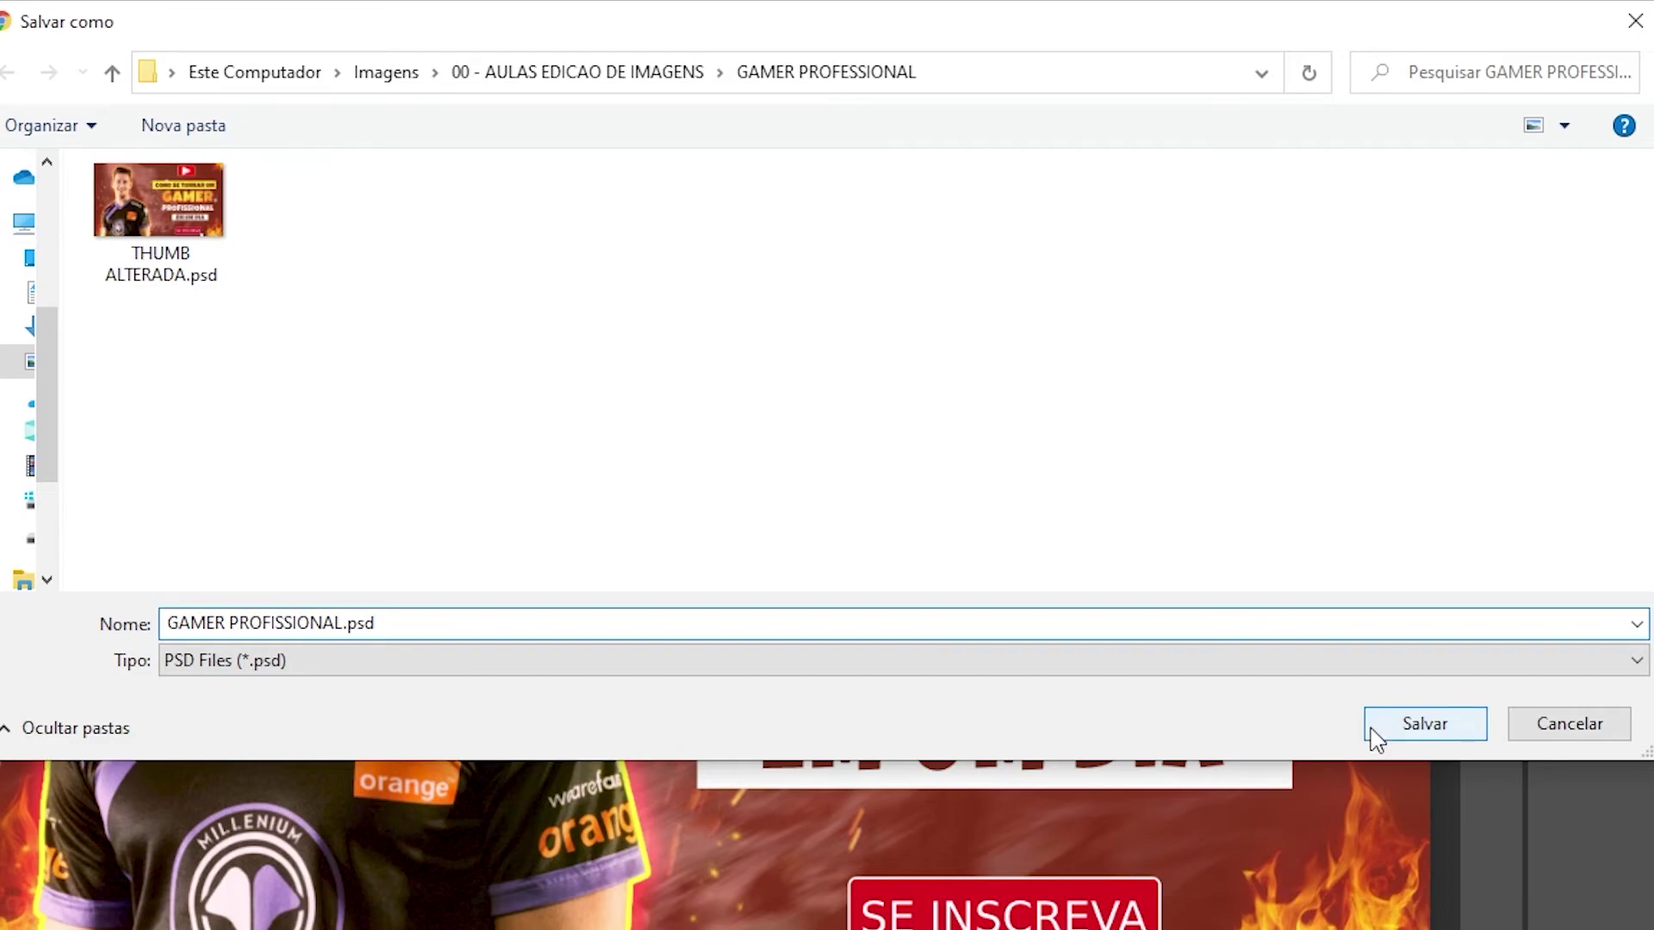
{"action": "left_click", "coordinate": [1376, 732]}
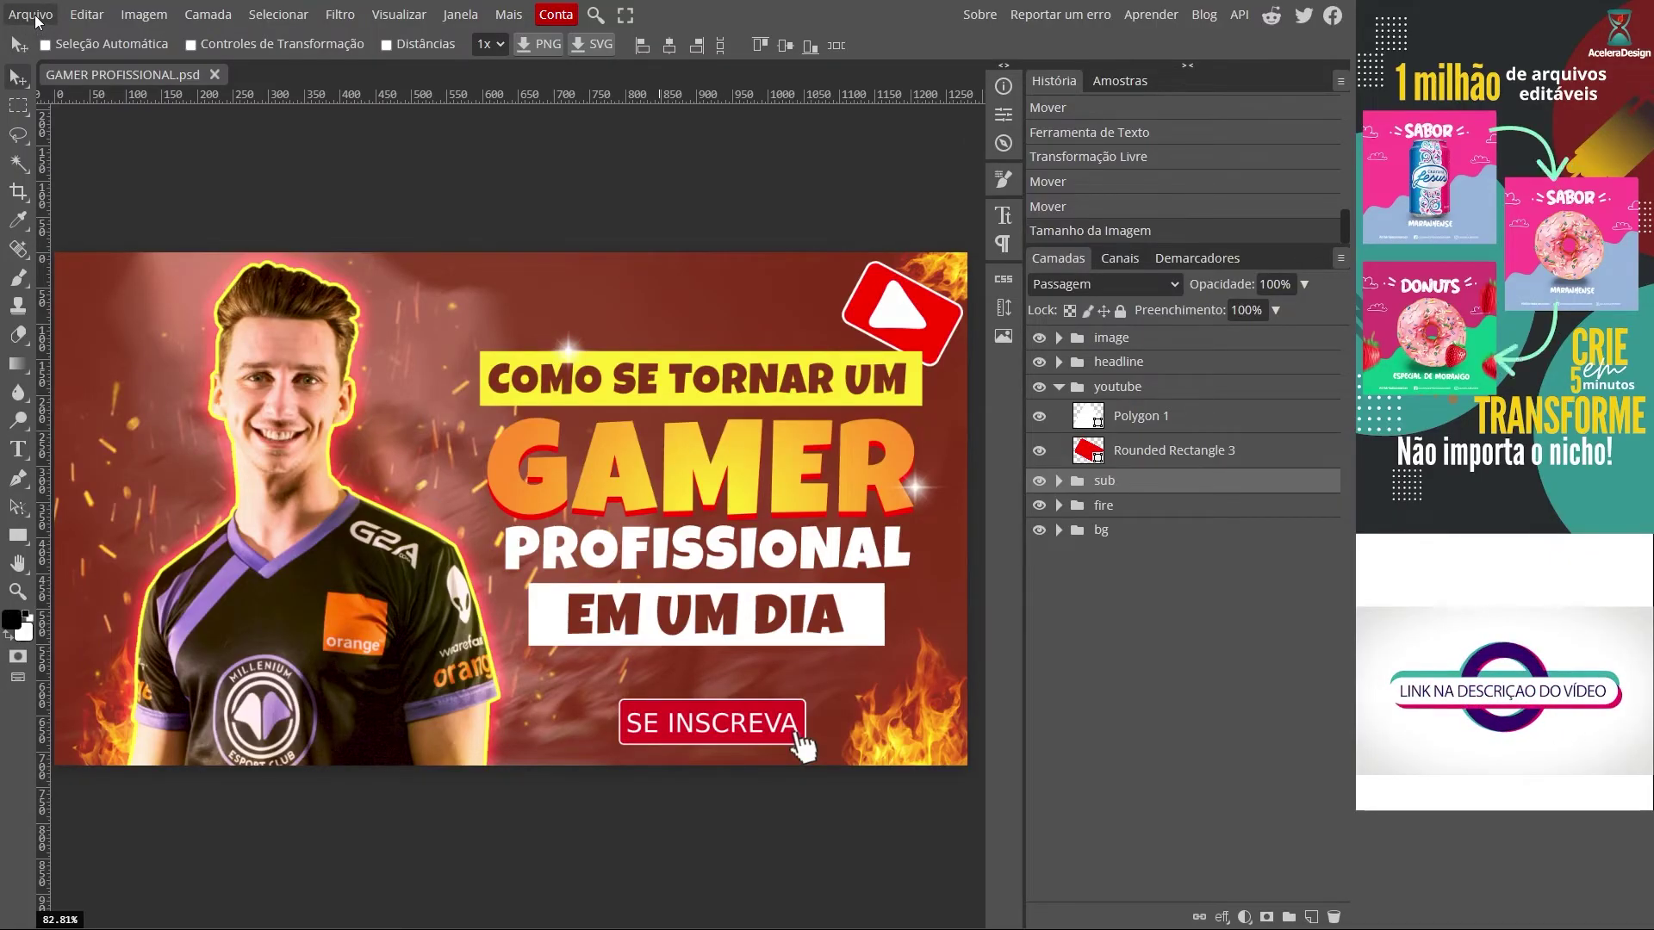
Export GAMER PROFISSIONAL.jpg as a JPG at 100% quality
{"action": "left_click", "coordinate": [36, 16]}
{"action": "mouse_move", "coordinate": [128, 546]}
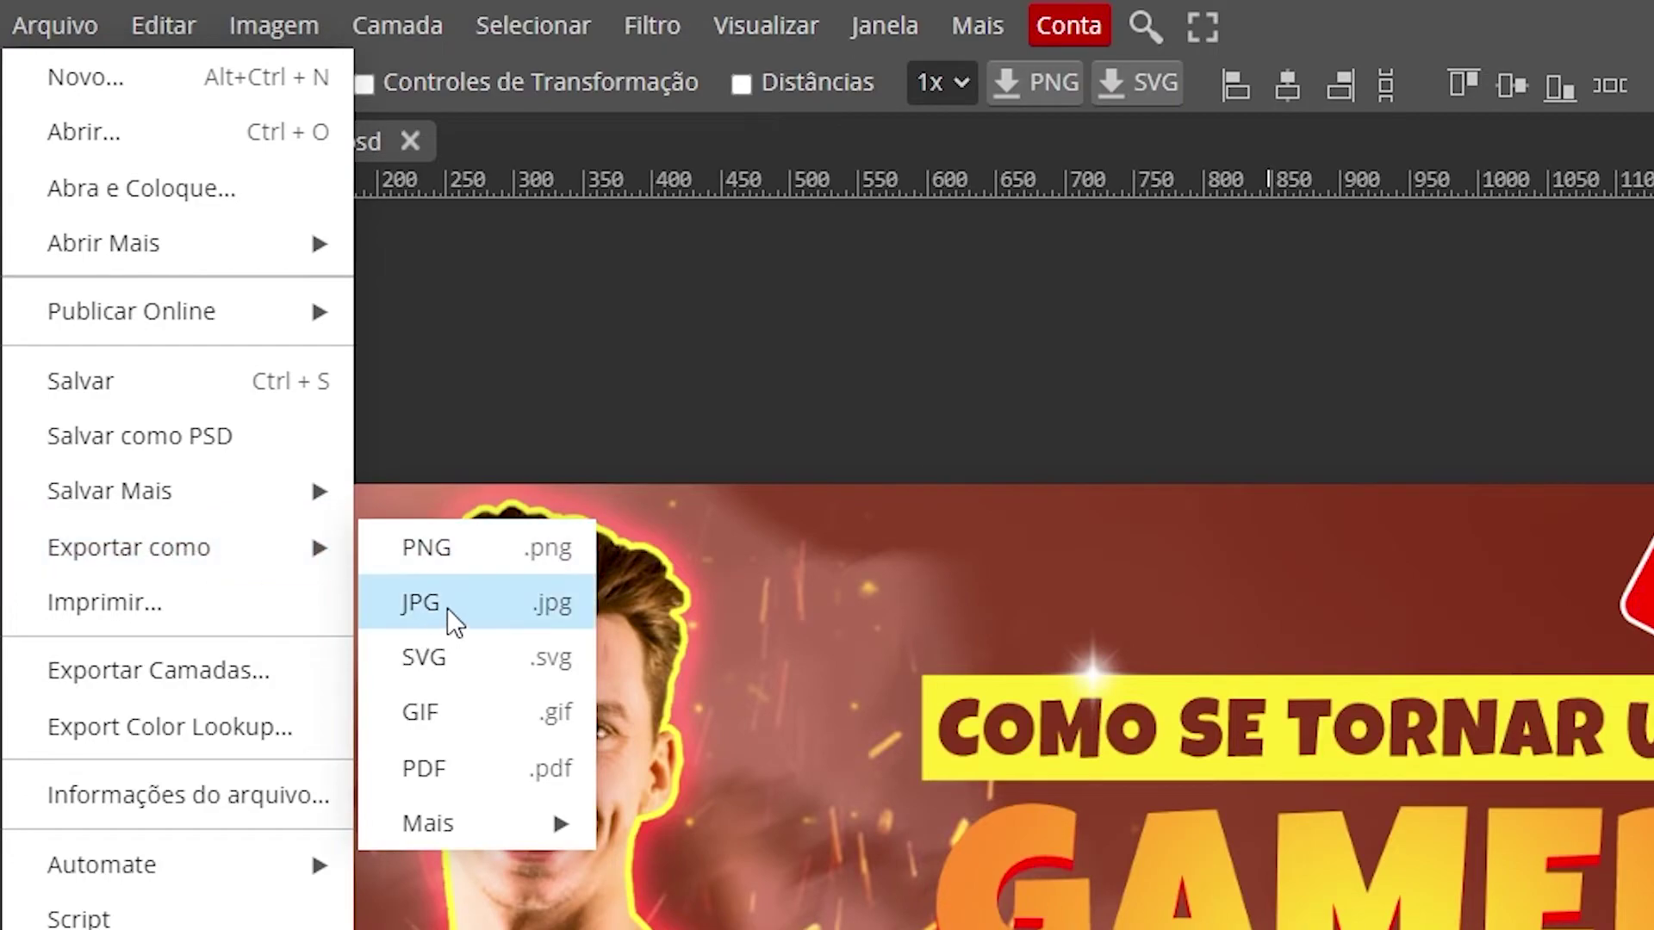
{"action": "left_click", "coordinate": [448, 603]}
{"action": "left_click_drag", "start_coordinate": [1084, 338], "coordinate": [1206, 349]}
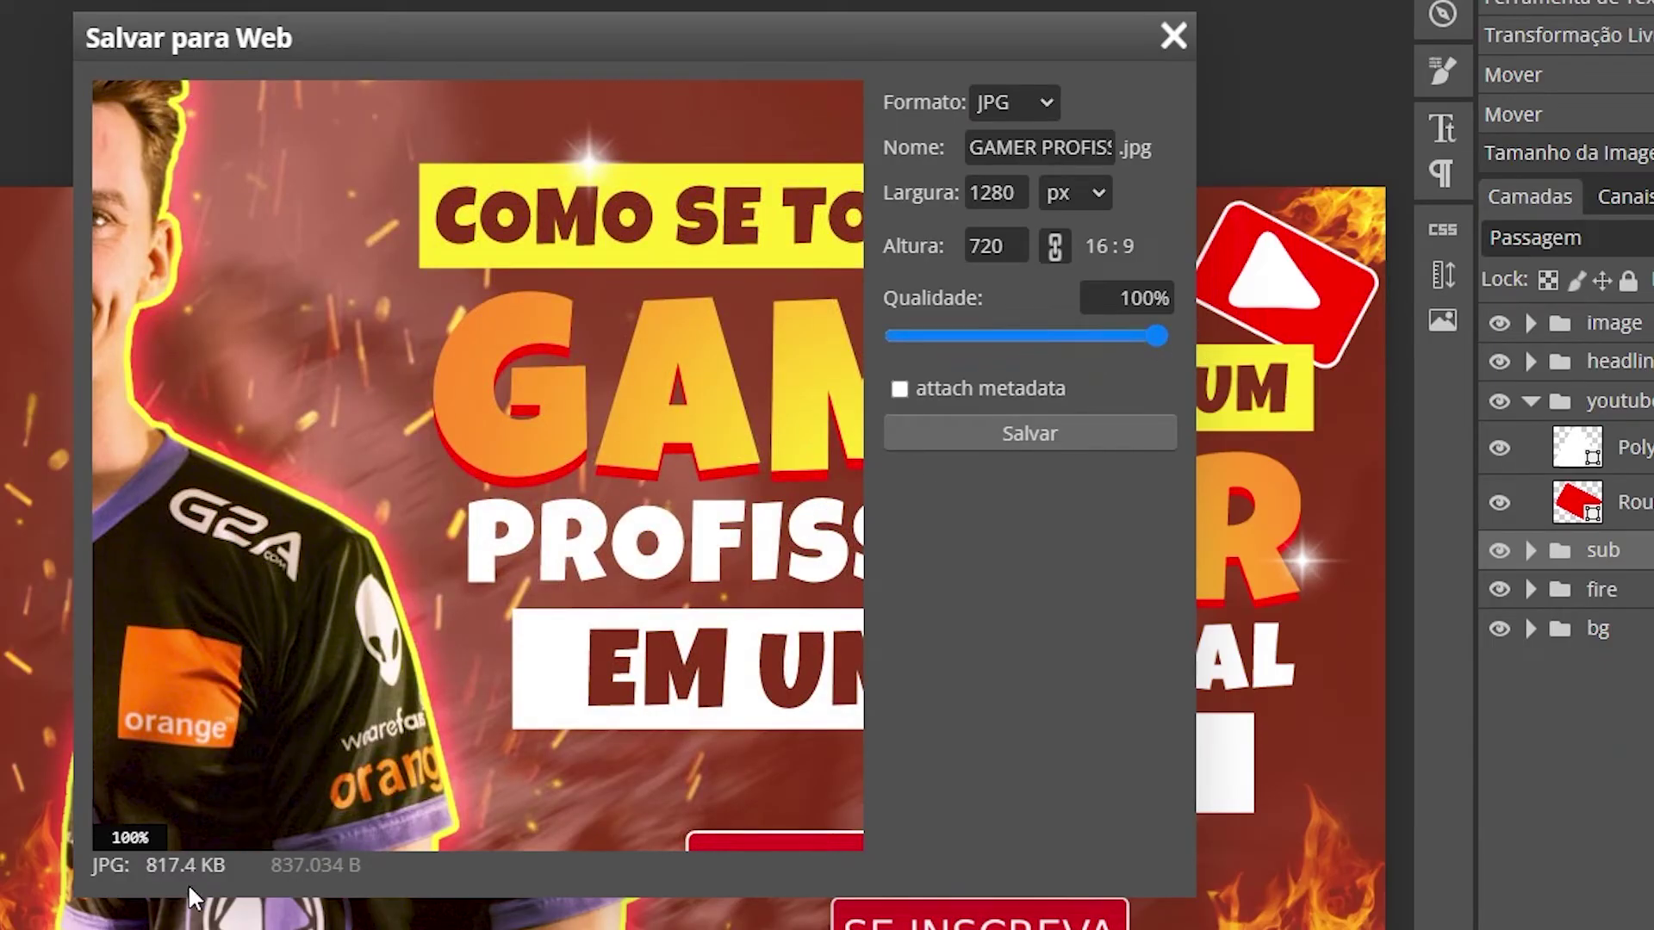
{"action": "left_click", "coordinate": [1061, 432]}
{"action": "left_click", "coordinate": [943, 788]}
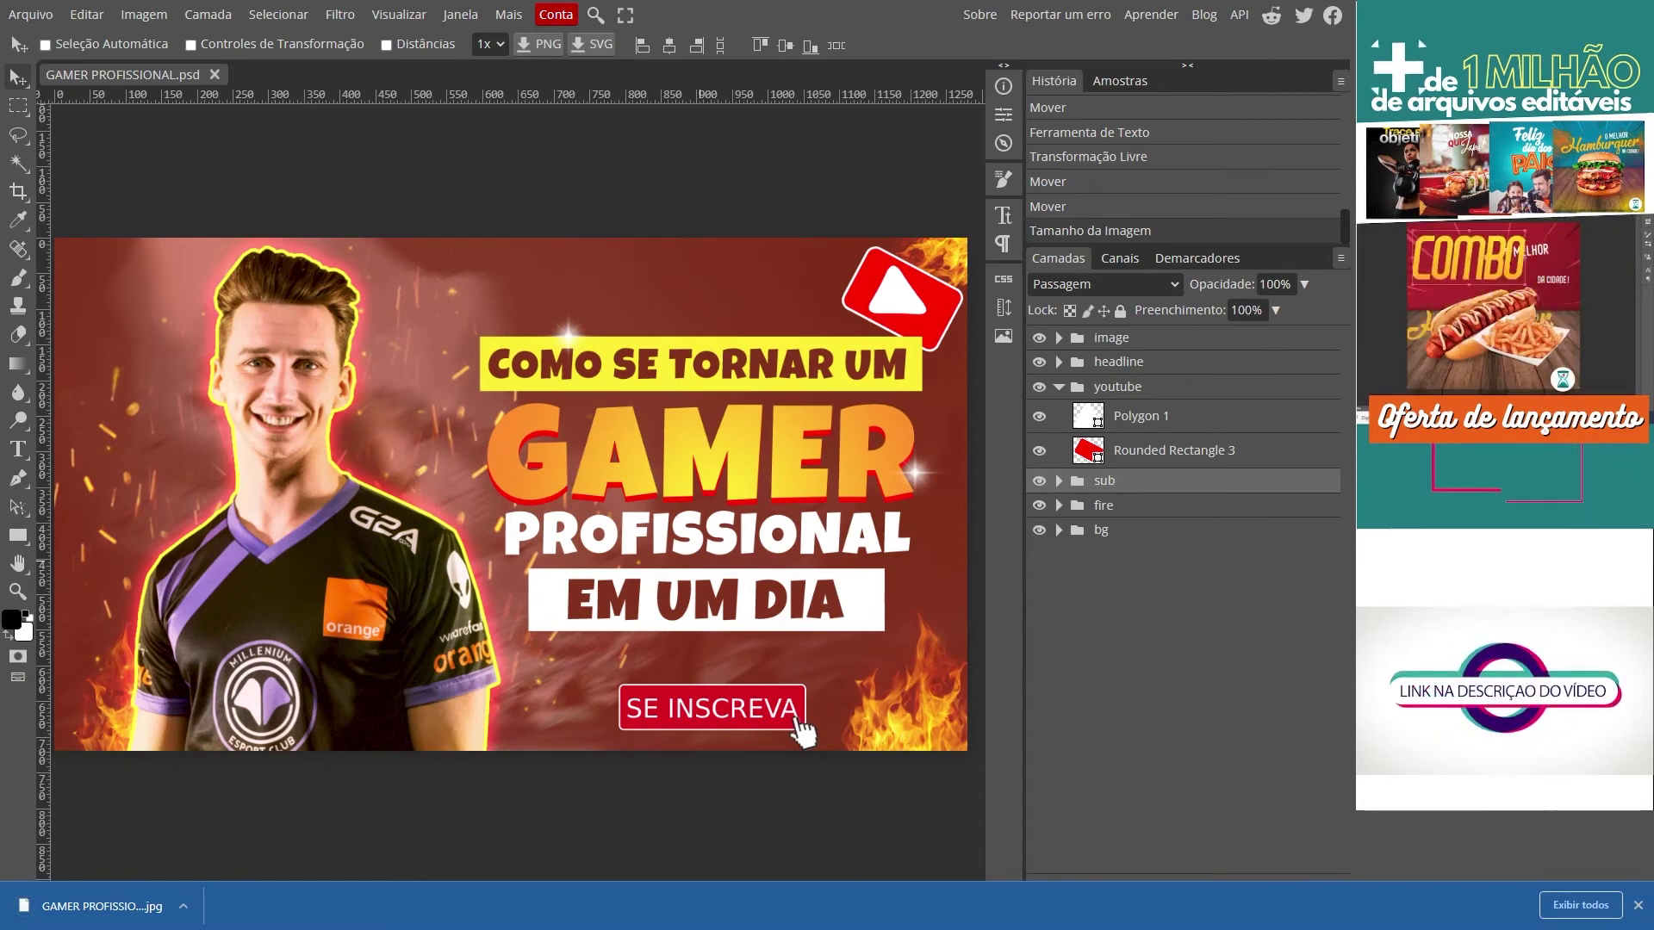
{"action": "left_click", "coordinate": [1639, 904]}
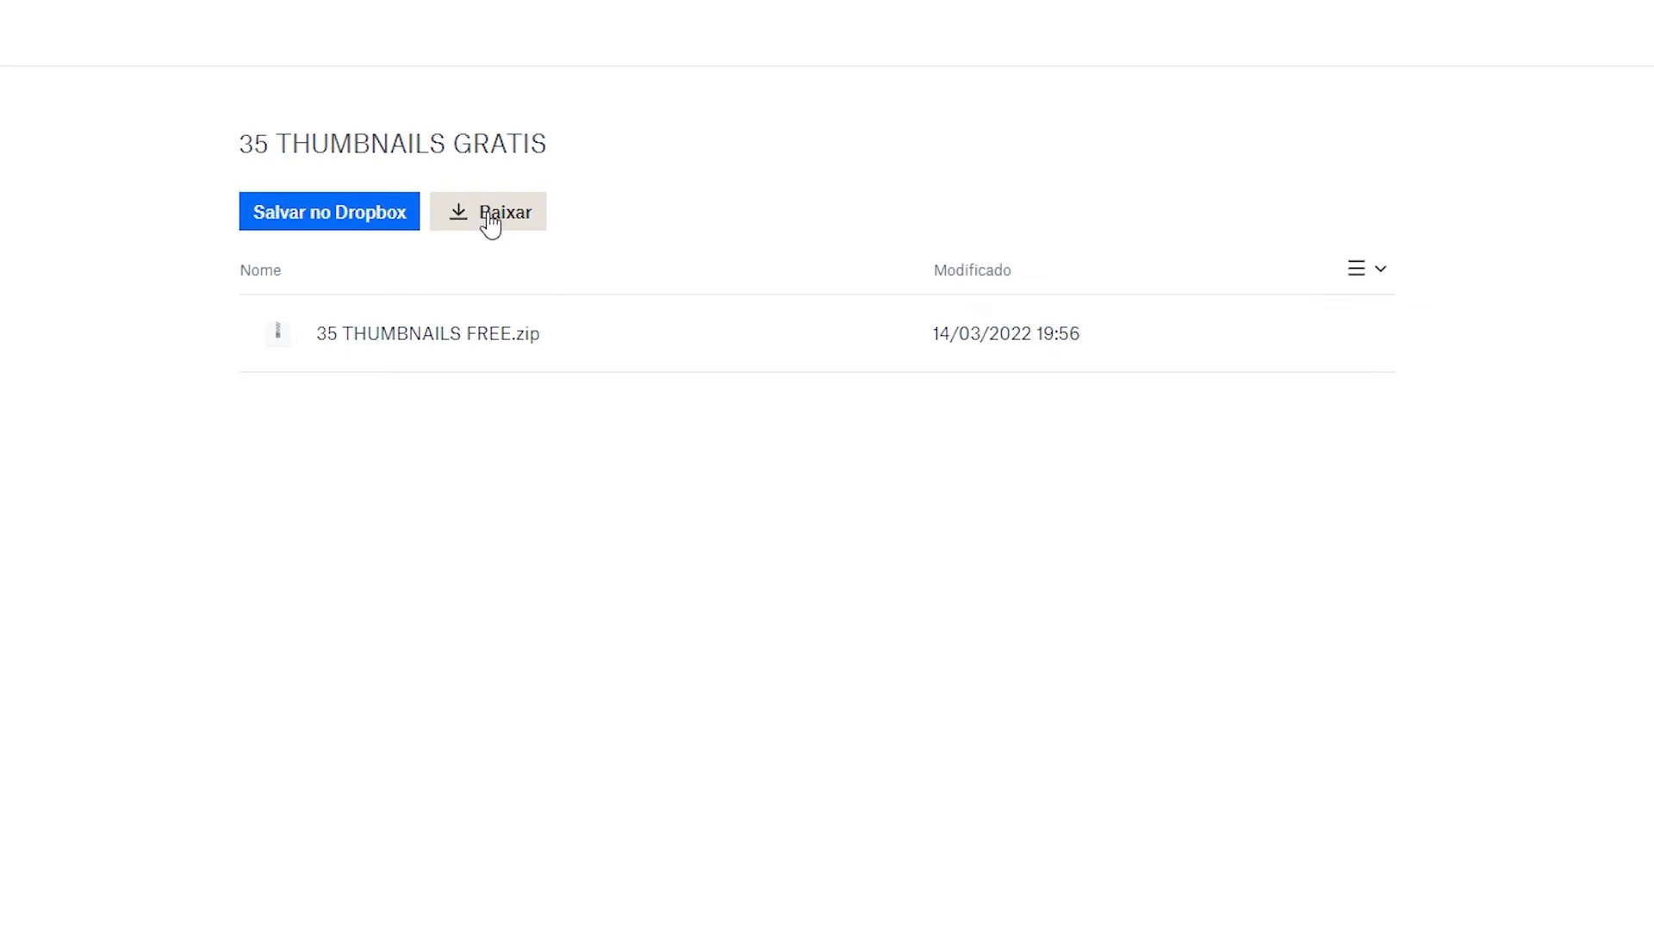
Download and save the 35 THUMBNAILS GRATIS zip from the Dropbox share page
{"action": "left_click", "coordinate": [491, 223]}
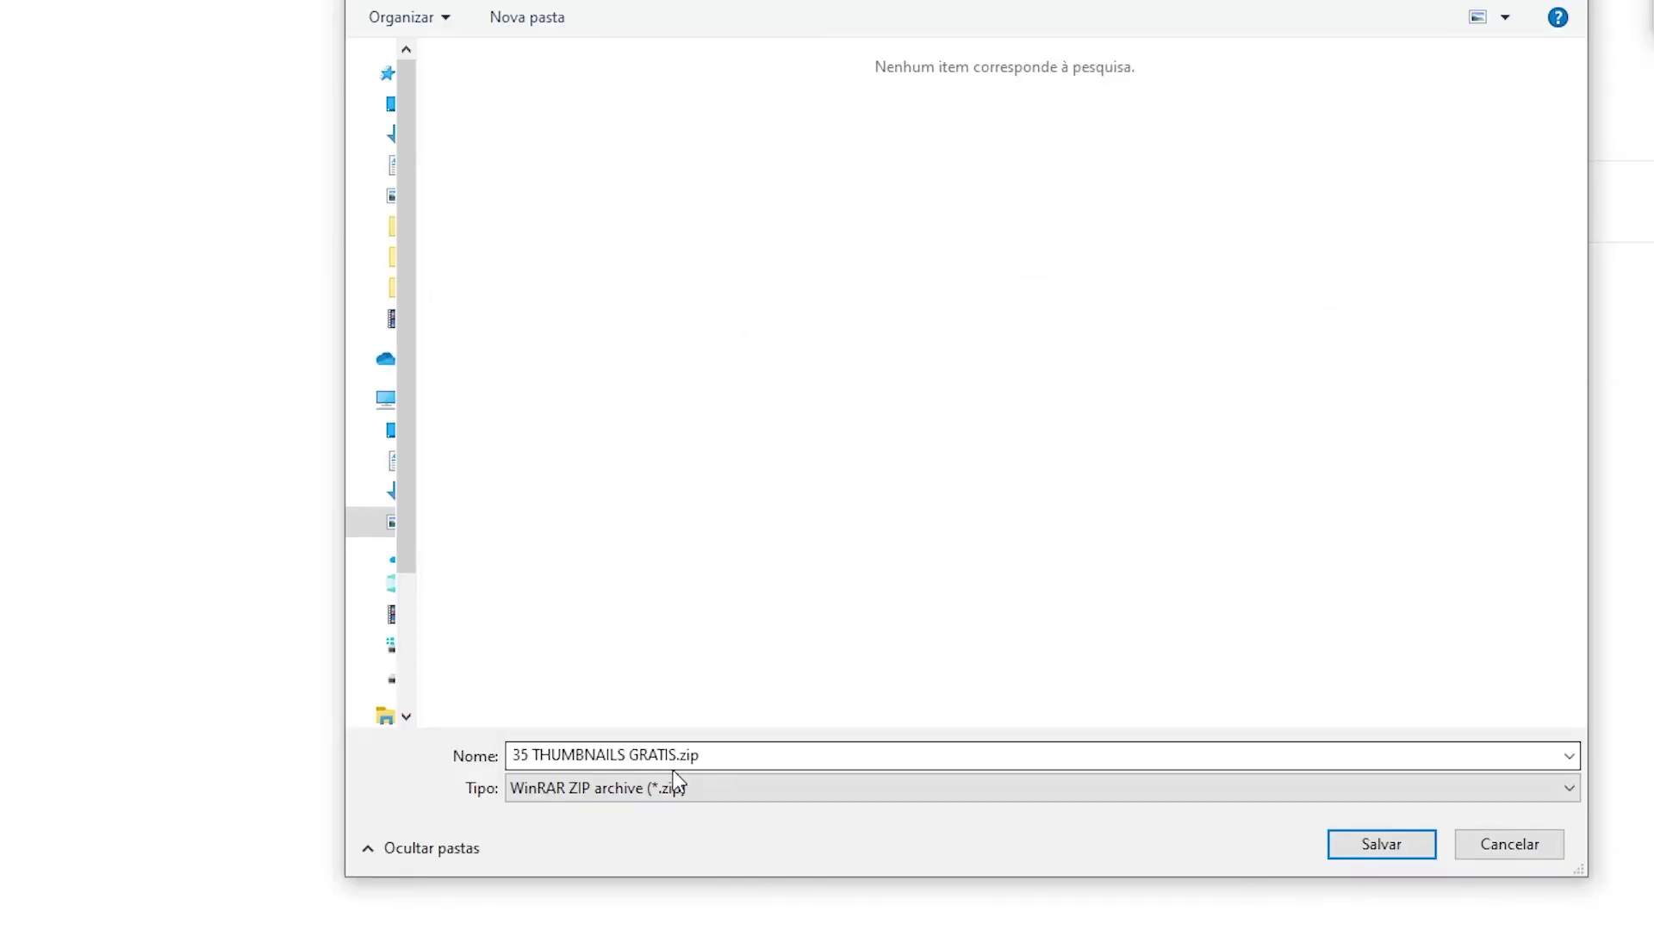
{"action": "left_click", "coordinate": [1398, 845]}
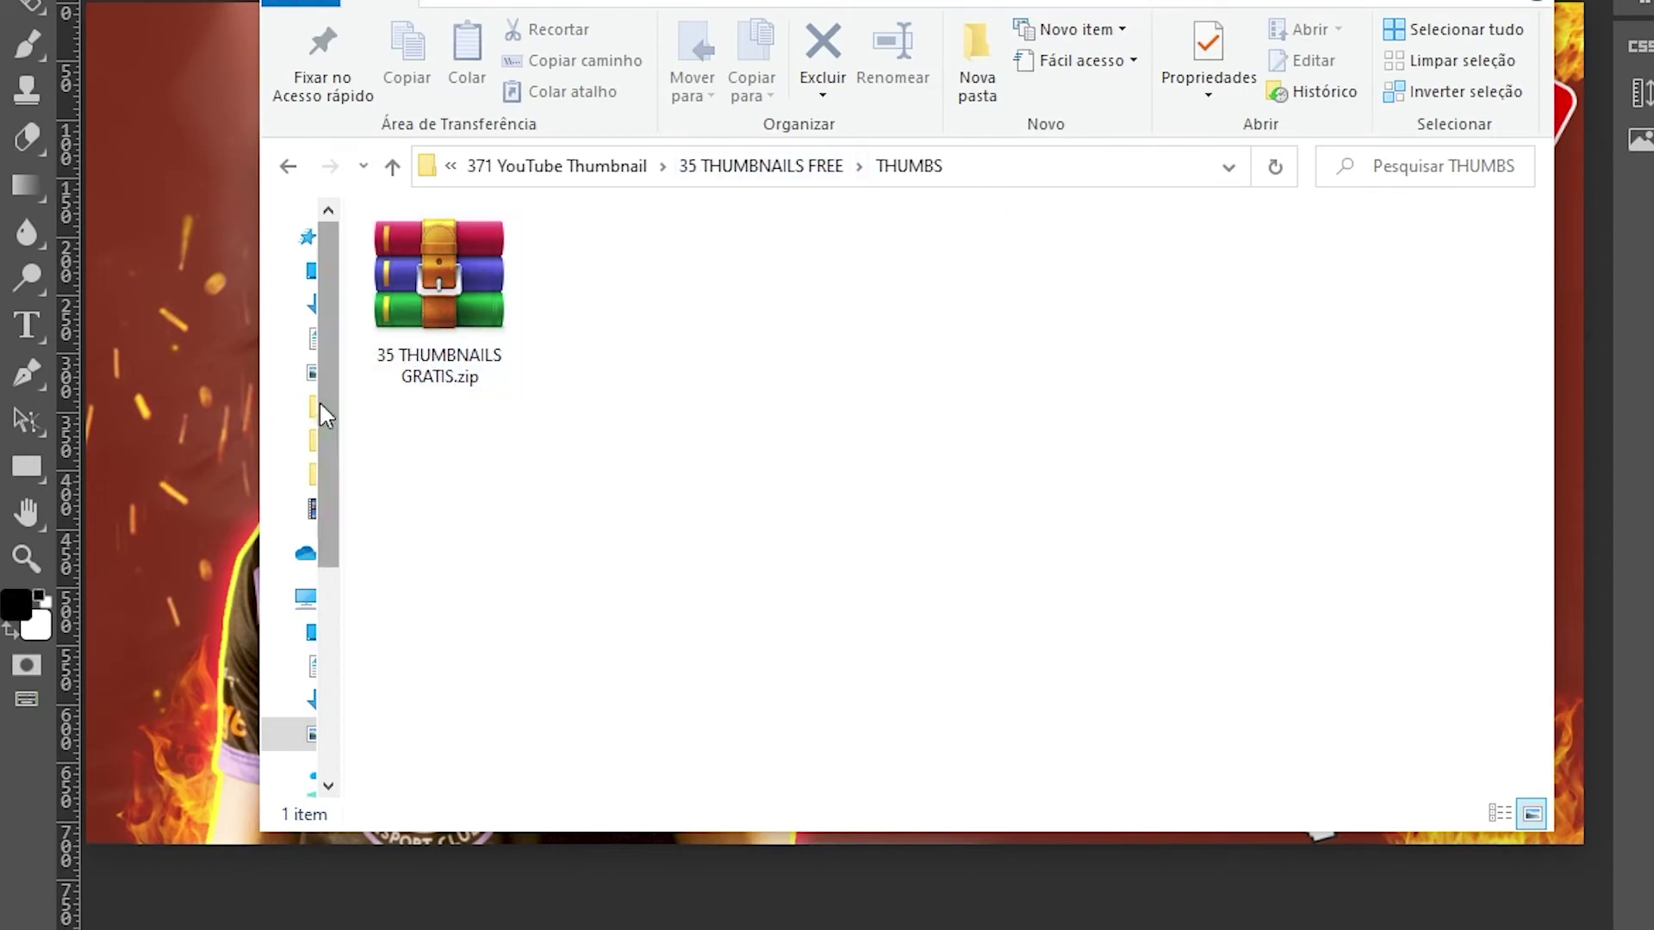
Extract the zip archive into a '35 THUMBNAILS GRATIS' folder
{"action": "right_click", "coordinate": [445, 269]}
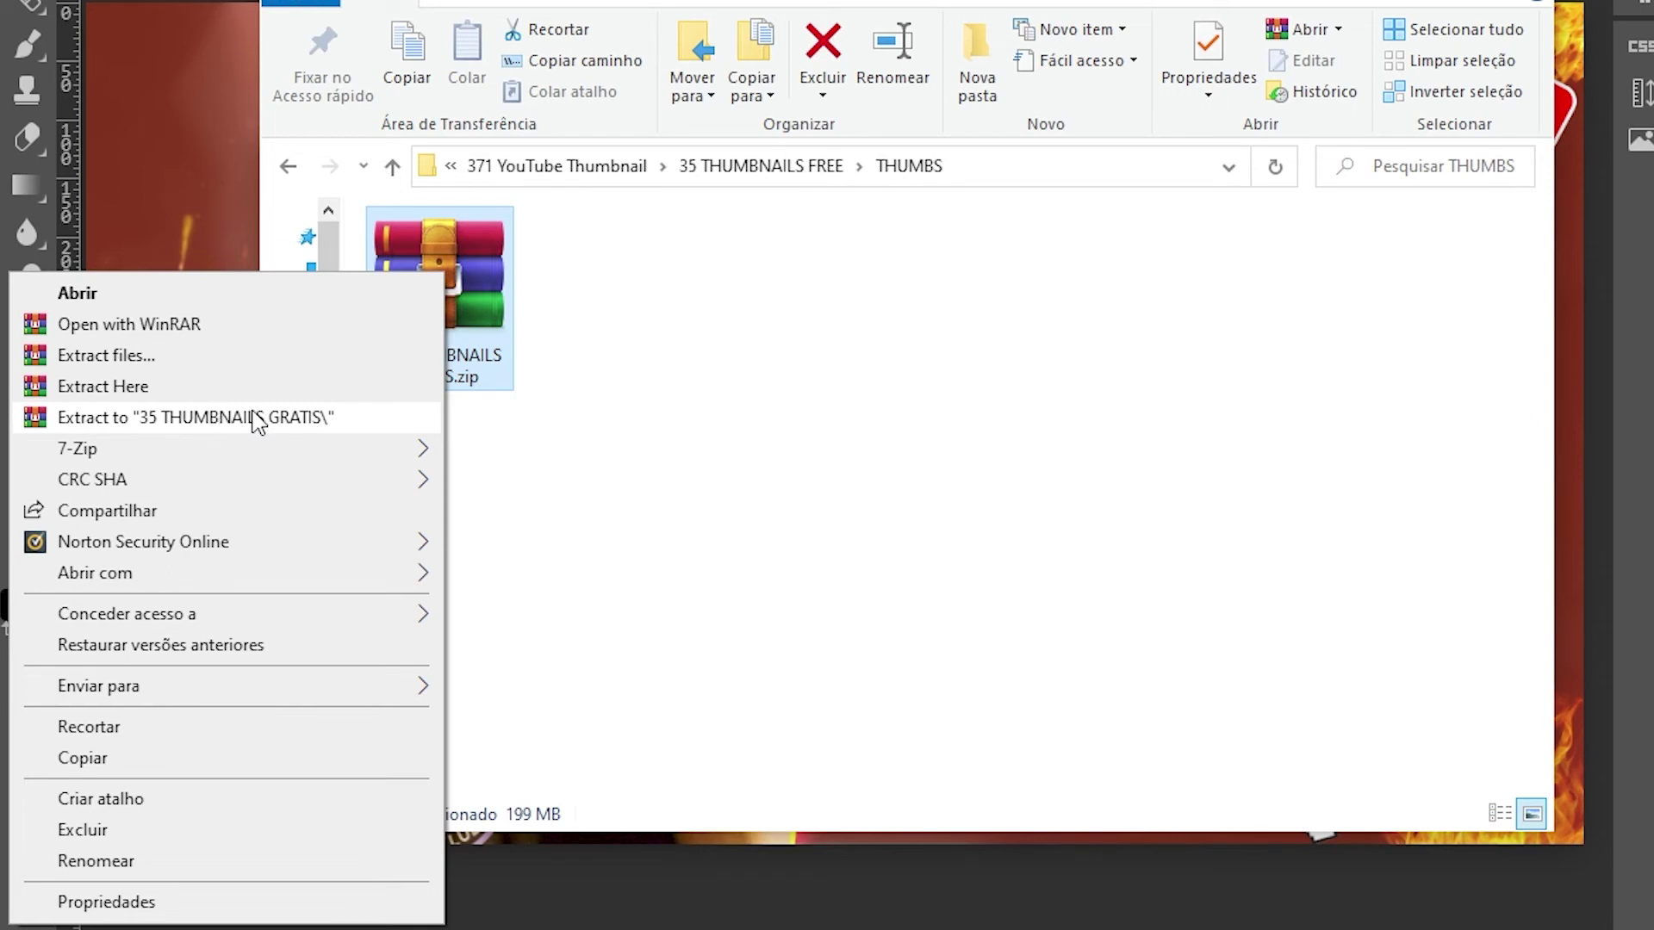
{"action": "left_click", "coordinate": [297, 420]}
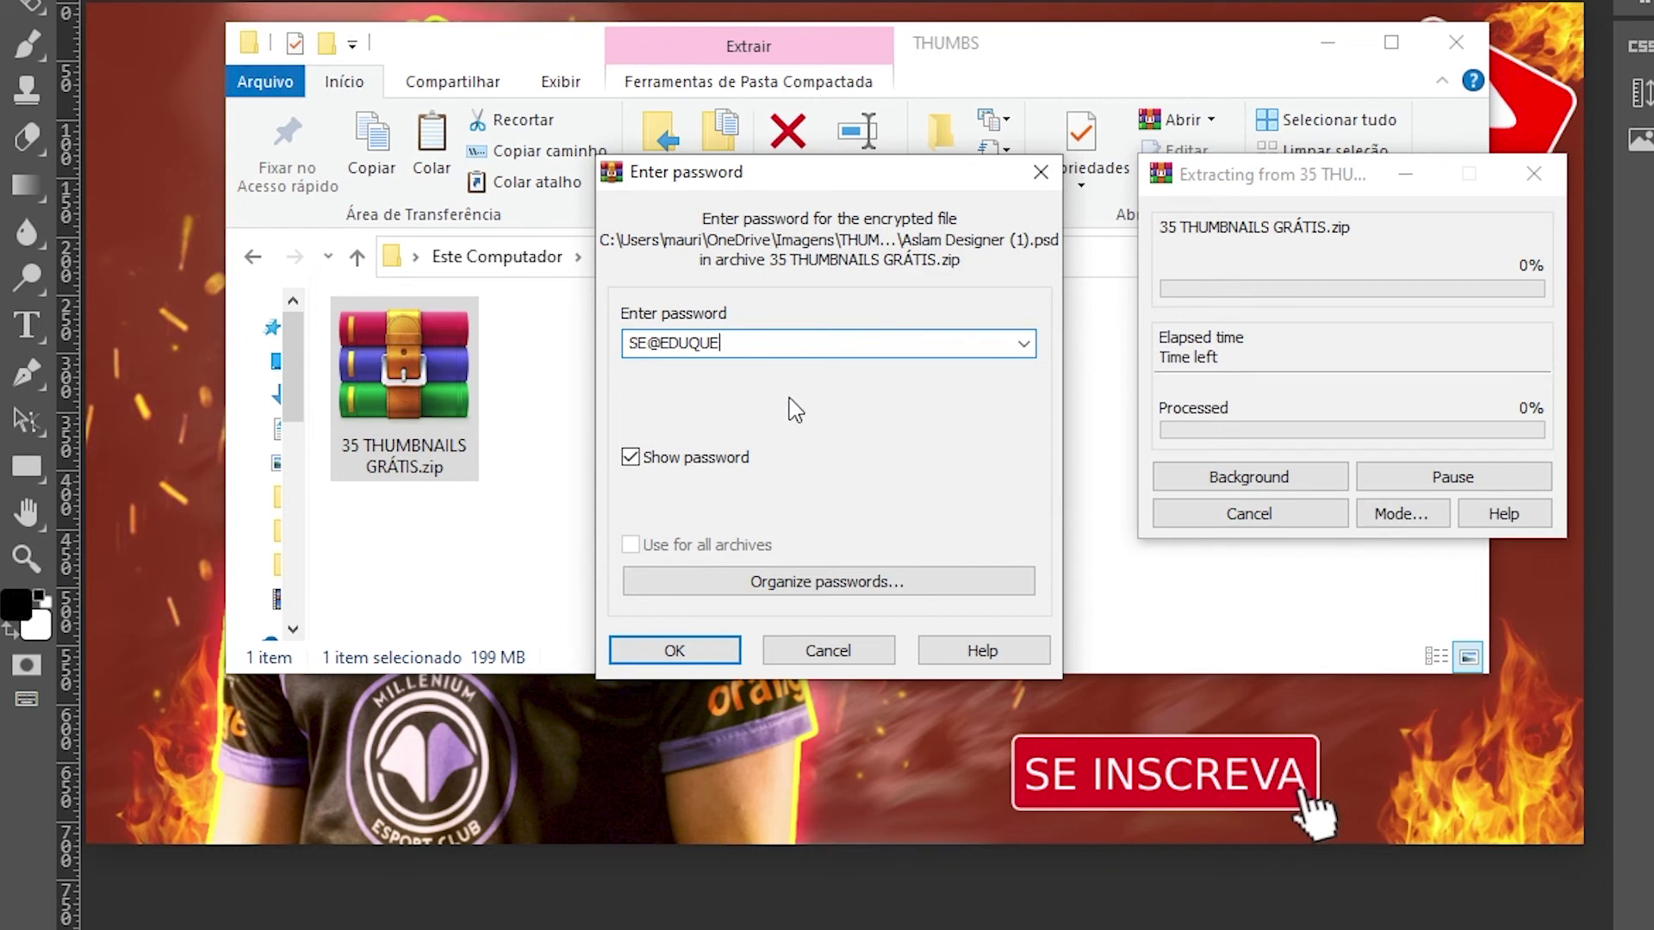
Confirm the entered archive password so WinRAR starts unpacking
{"action": "left_click", "coordinate": [705, 653]}
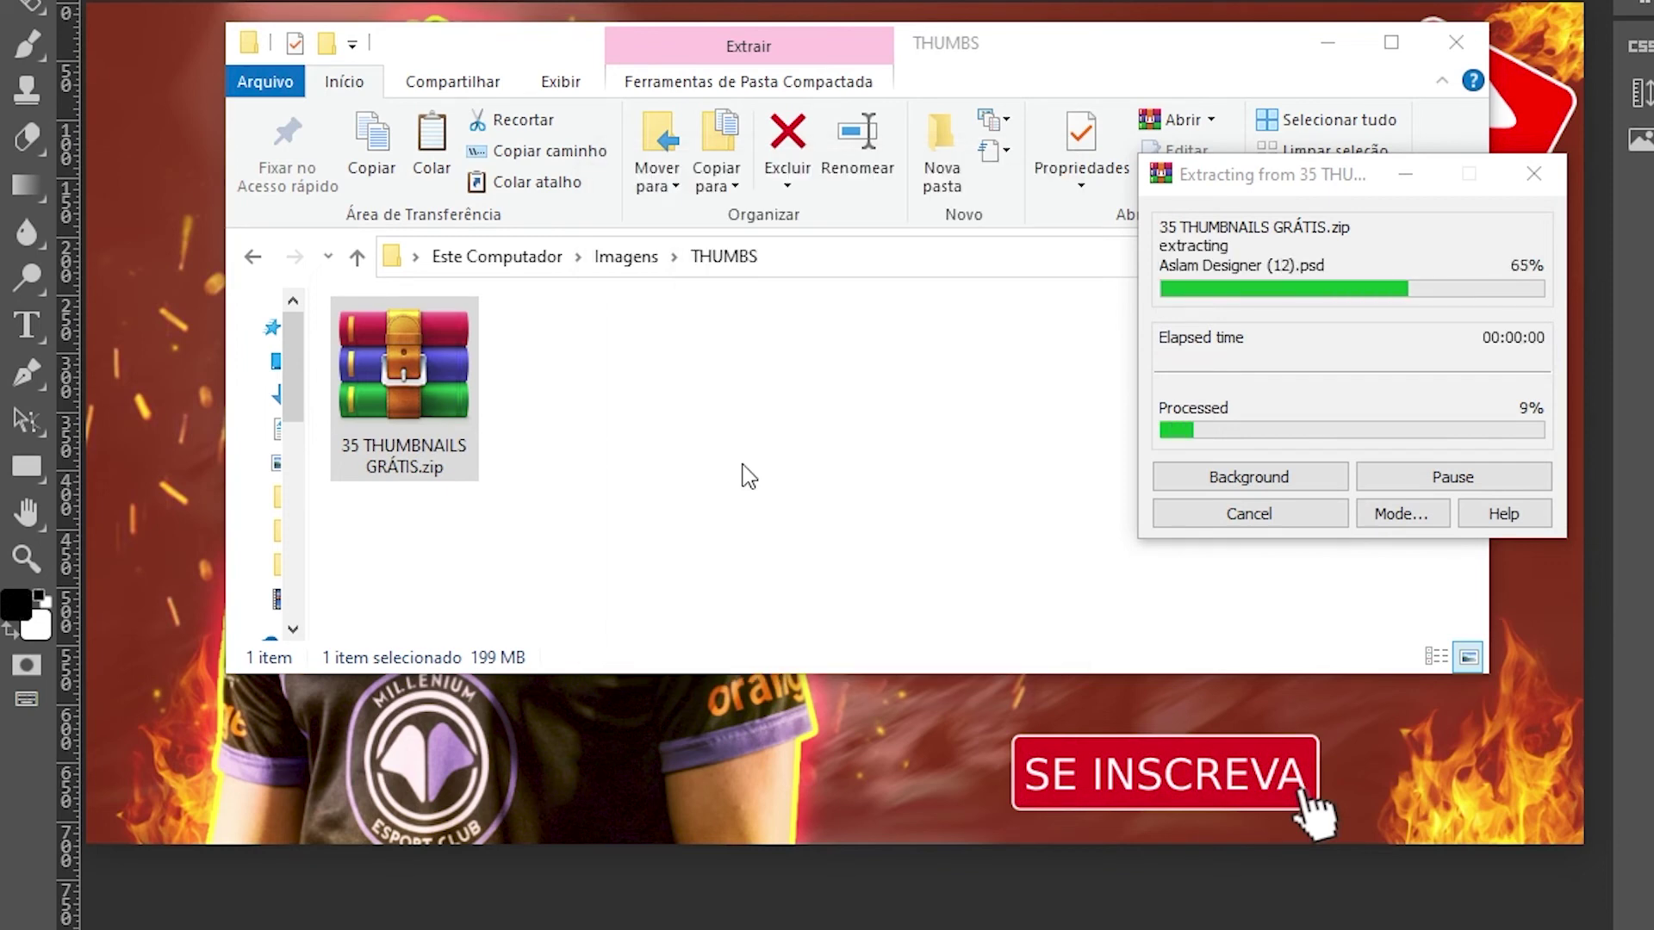